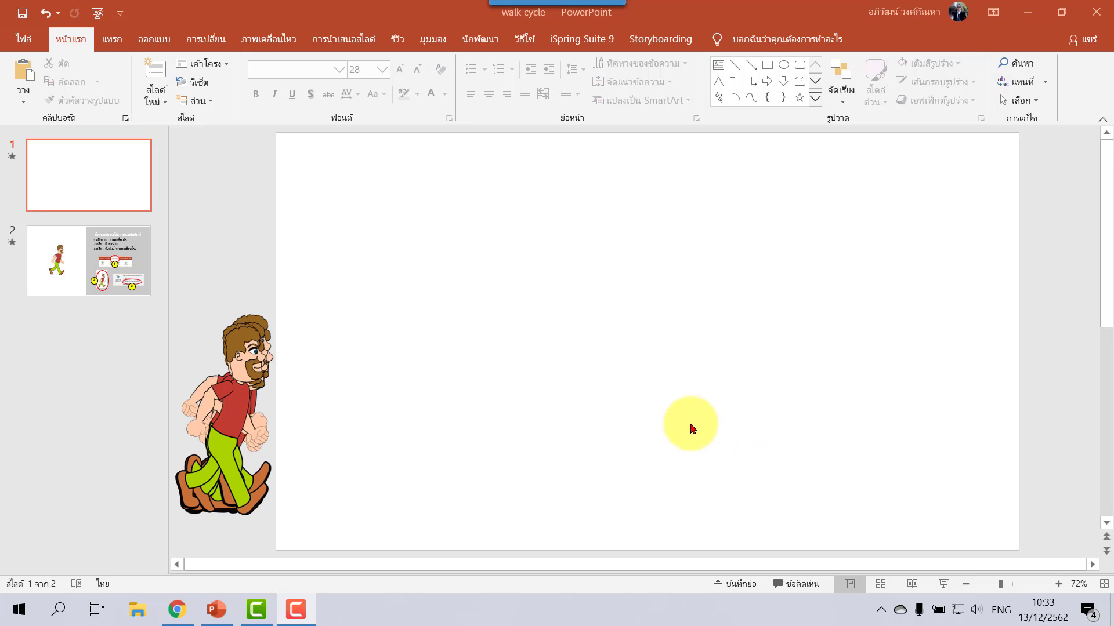
- Run the slide show full screen, end it, then create a new blank presentation
{"action": "left_click", "coordinate": [942, 588]}
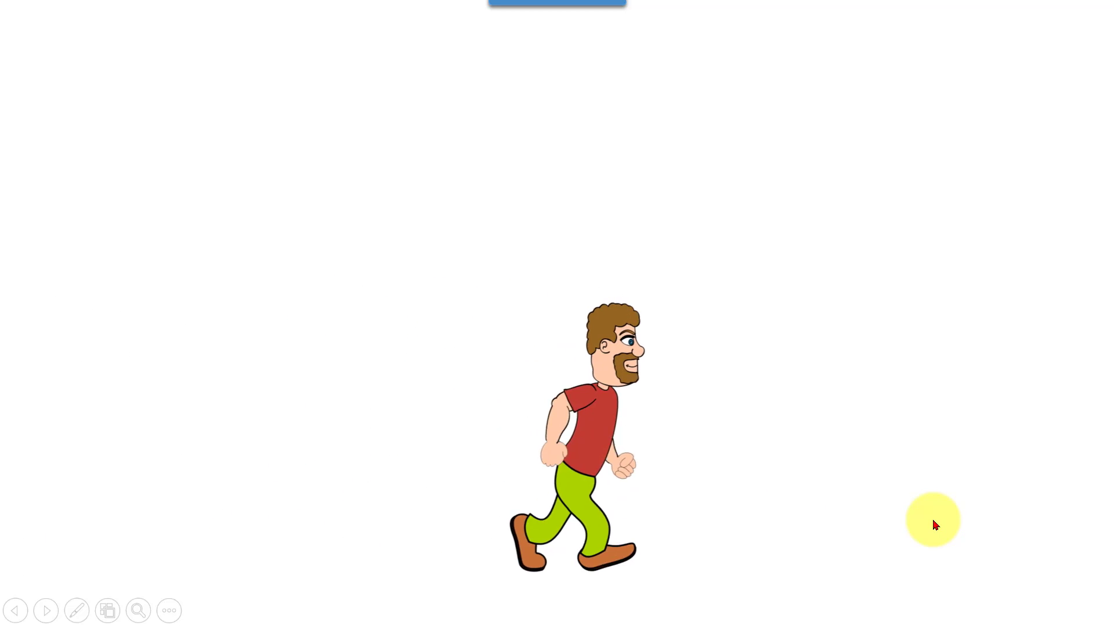
{"action": "key", "text": "Escape"}
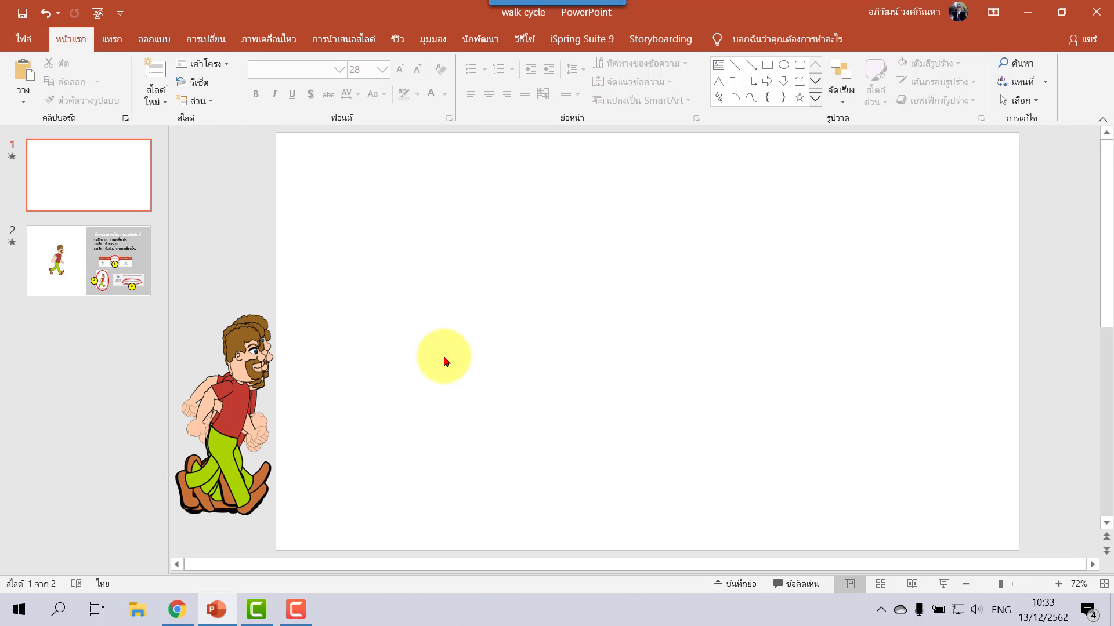
{"action": "left_click", "coordinate": [22, 38]}
{"action": "left_click", "coordinate": [50, 107]}
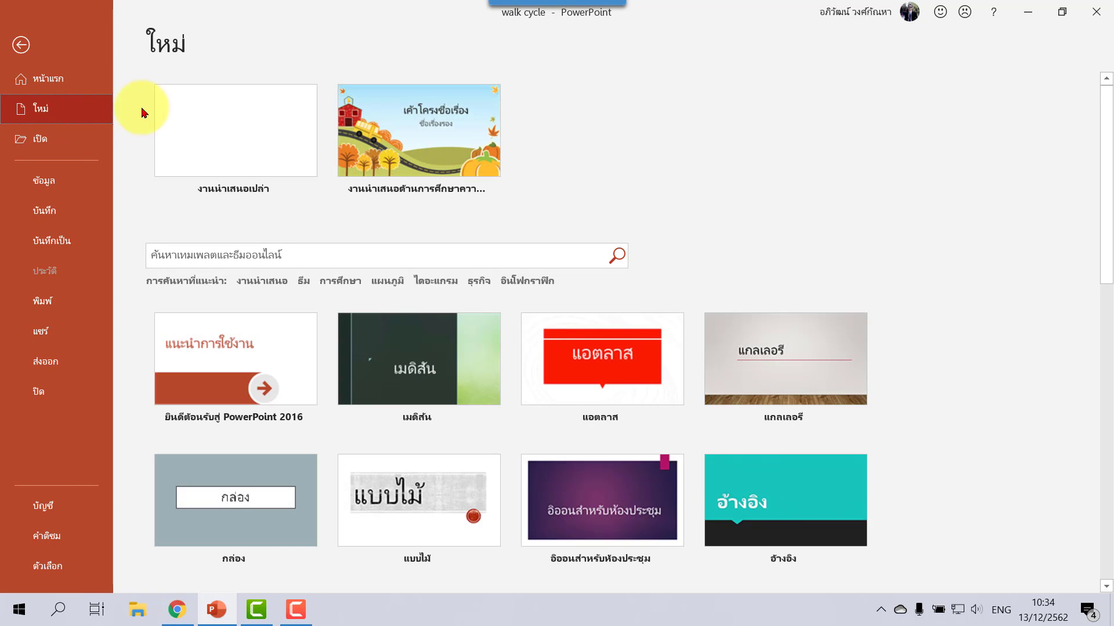
{"action": "left_click", "coordinate": [216, 113]}
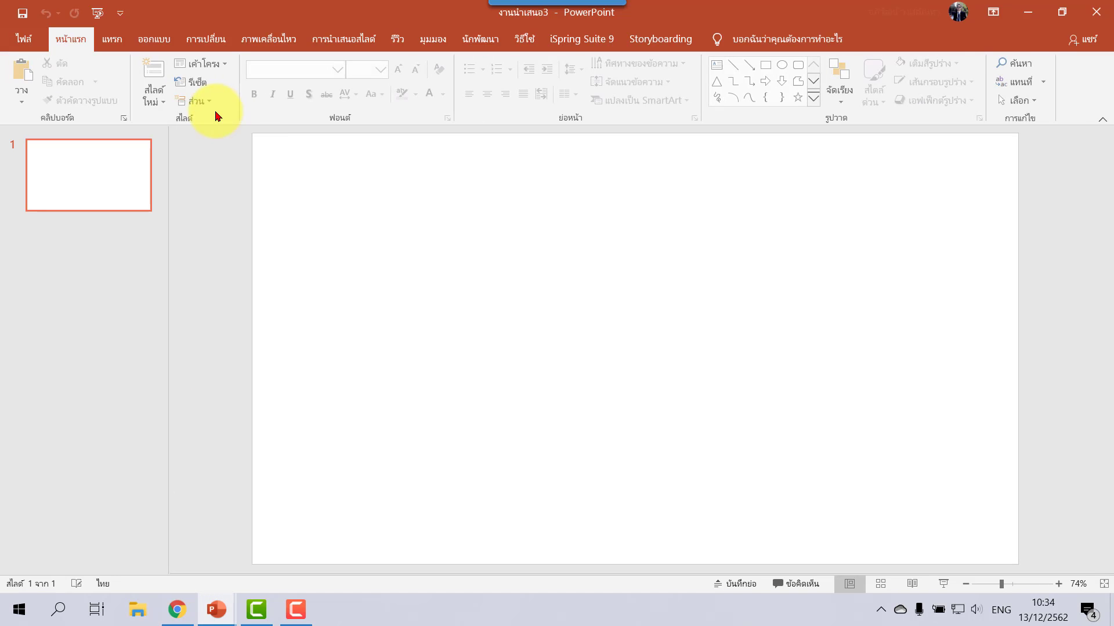
- Apply the Blank layout to the new slide and bring up Google in Chrome
{"action": "left_click", "coordinate": [202, 63]}
{"action": "left_click", "coordinate": [228, 274]}
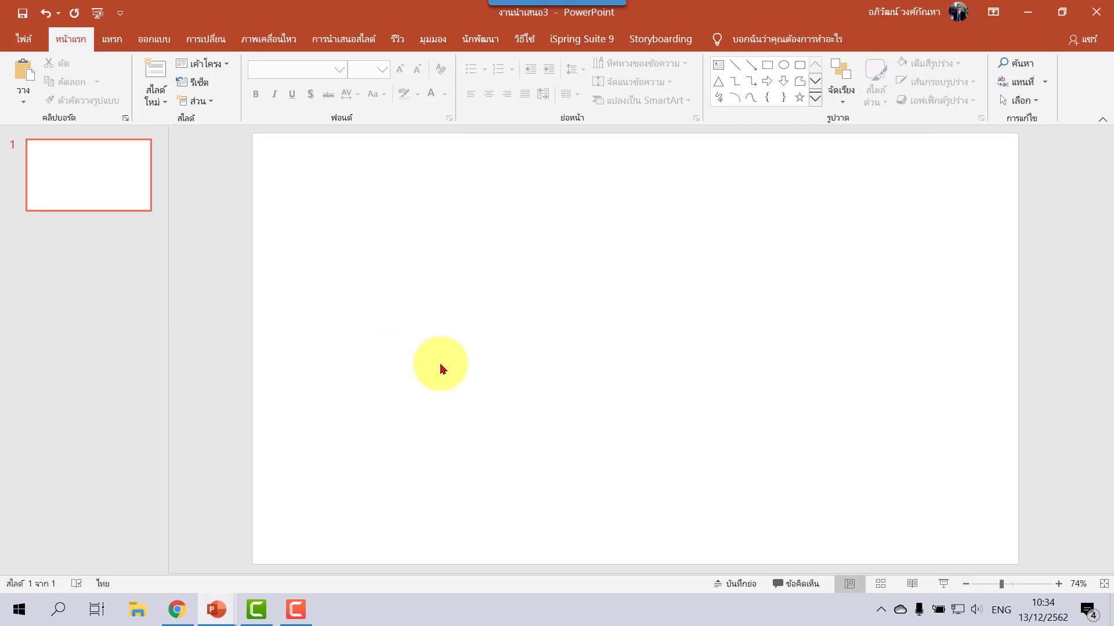
{"action": "left_click", "coordinate": [176, 609]}
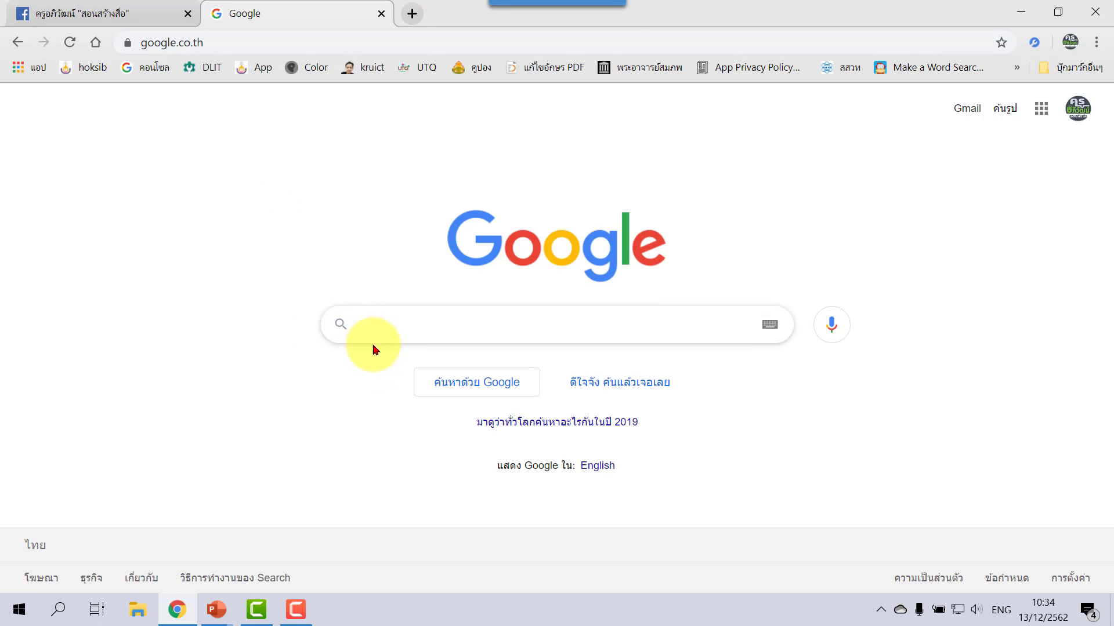
- Search Google for 'walk cycle sprite sheet' using the autocomplete suggestion
{"action": "left_click", "coordinate": [398, 325]}
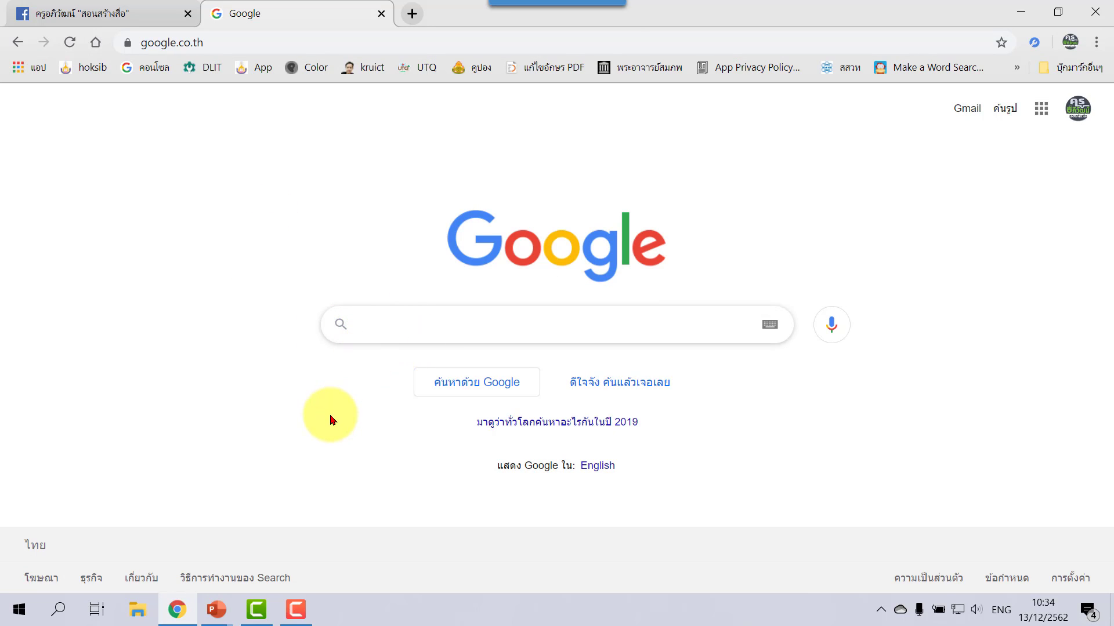
{"action": "type", "text": "wa"}
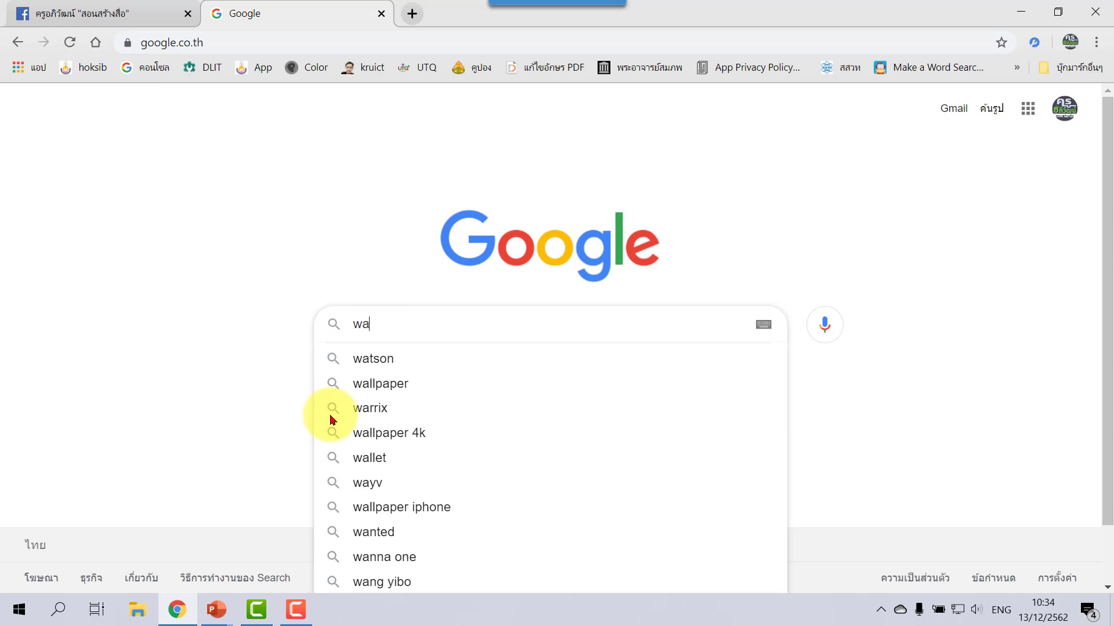
{"action": "type", "text": "lk "}
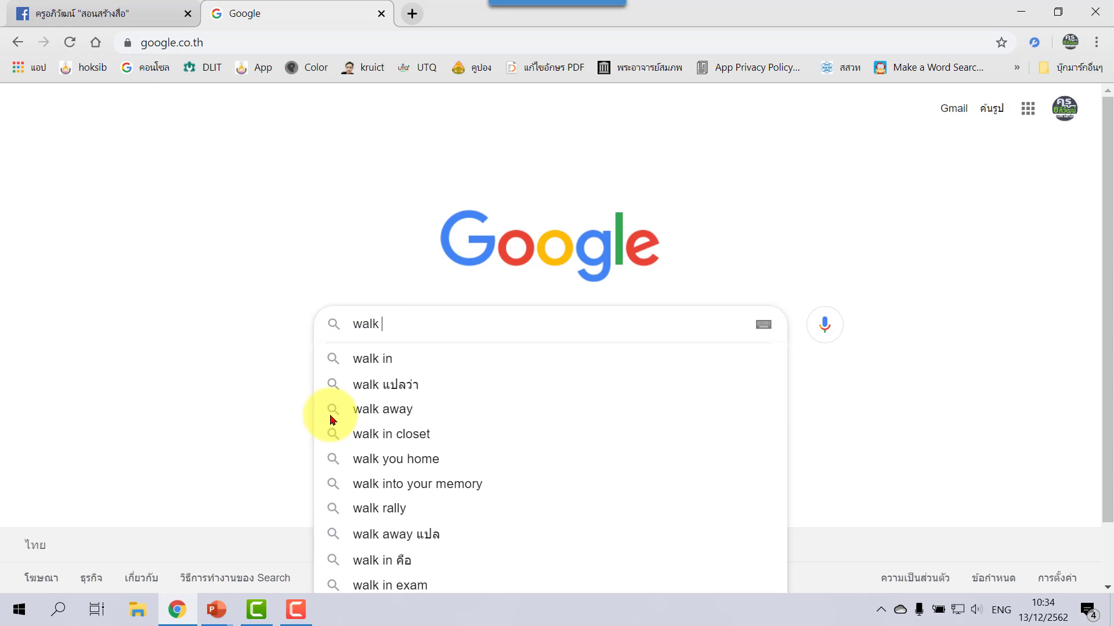
{"action": "type", "text": "cycle"}
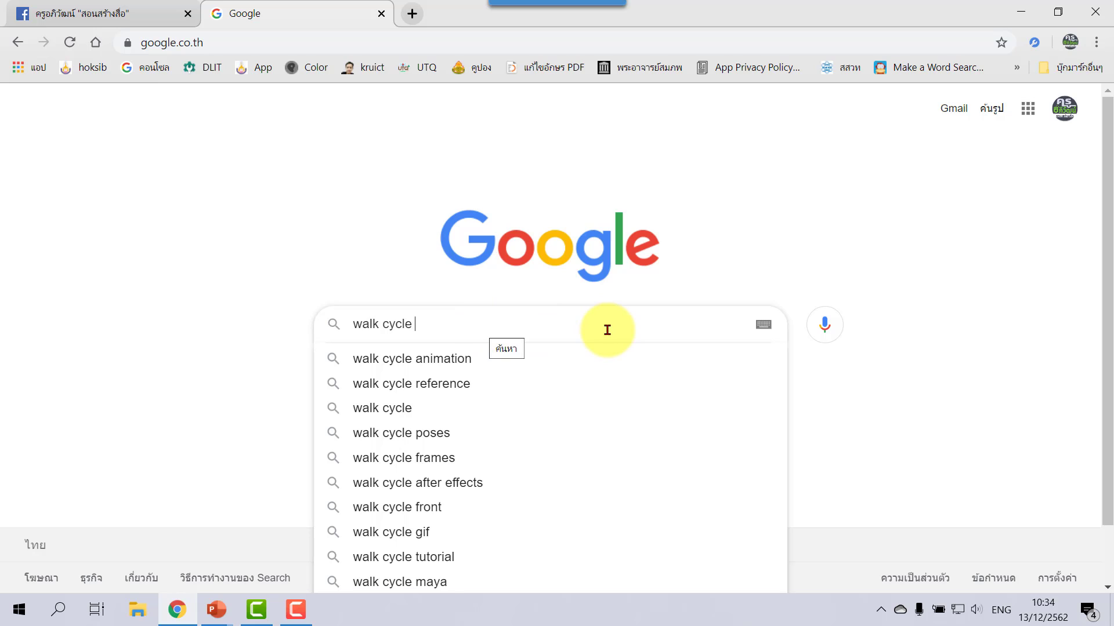
{"action": "type", "text": "s"}
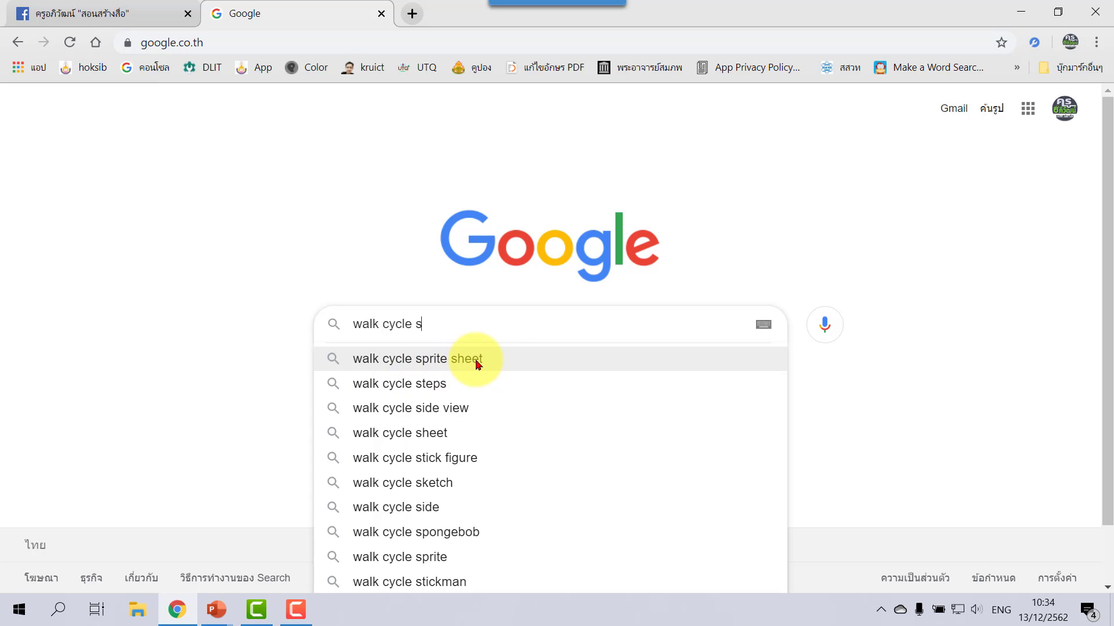
{"action": "left_click", "coordinate": [474, 364]}
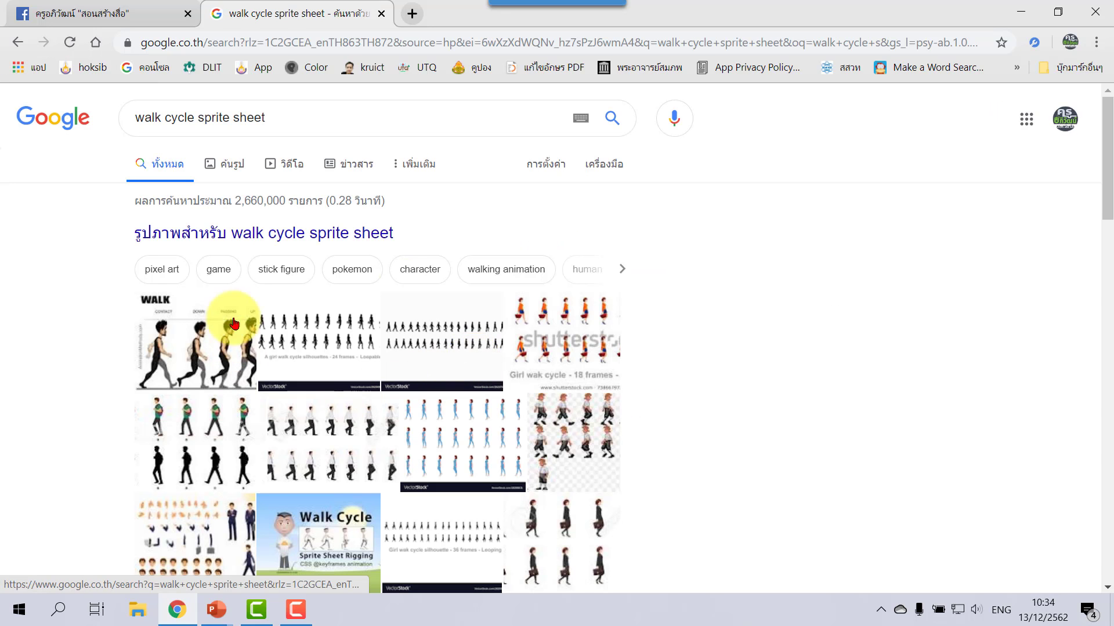
- Switch to image results and browse the grid of walking sprite sheets
{"action": "left_click", "coordinate": [237, 165]}
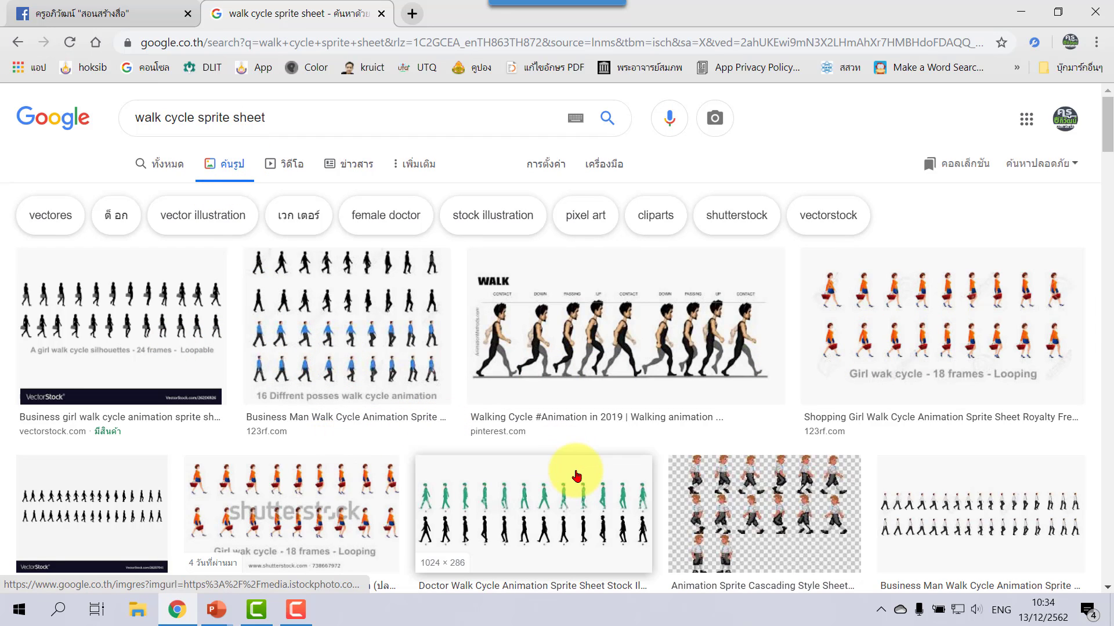
{"action": "scroll", "coordinate": [575, 474], "scroll_direction": "down", "scroll_amount": 5}
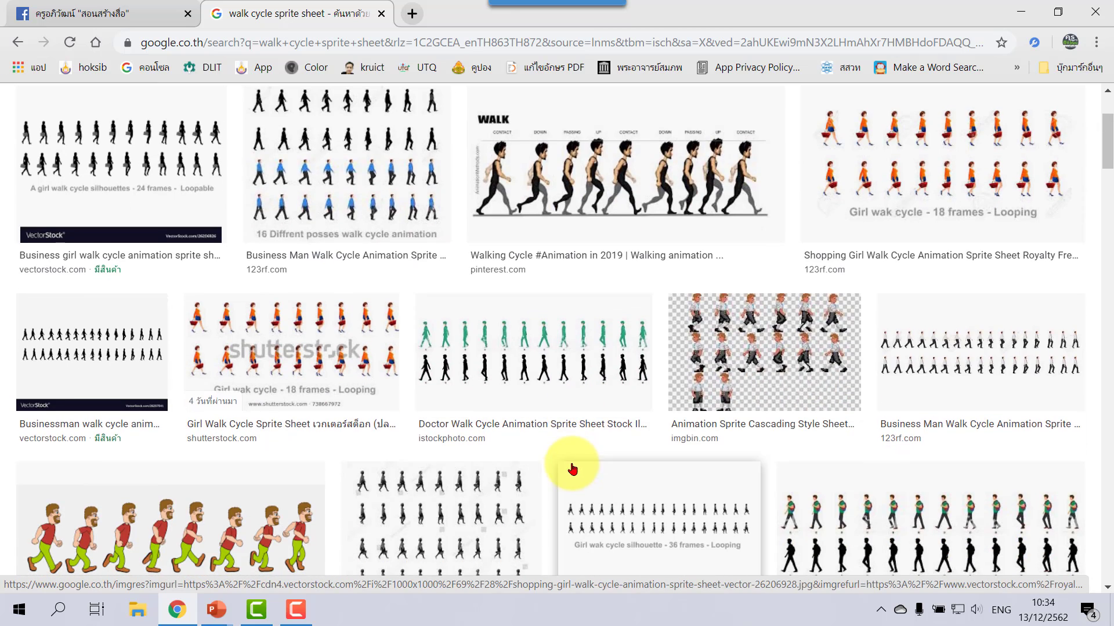
{"action": "scroll", "coordinate": [584, 452], "scroll_direction": "down", "scroll_amount": 3}
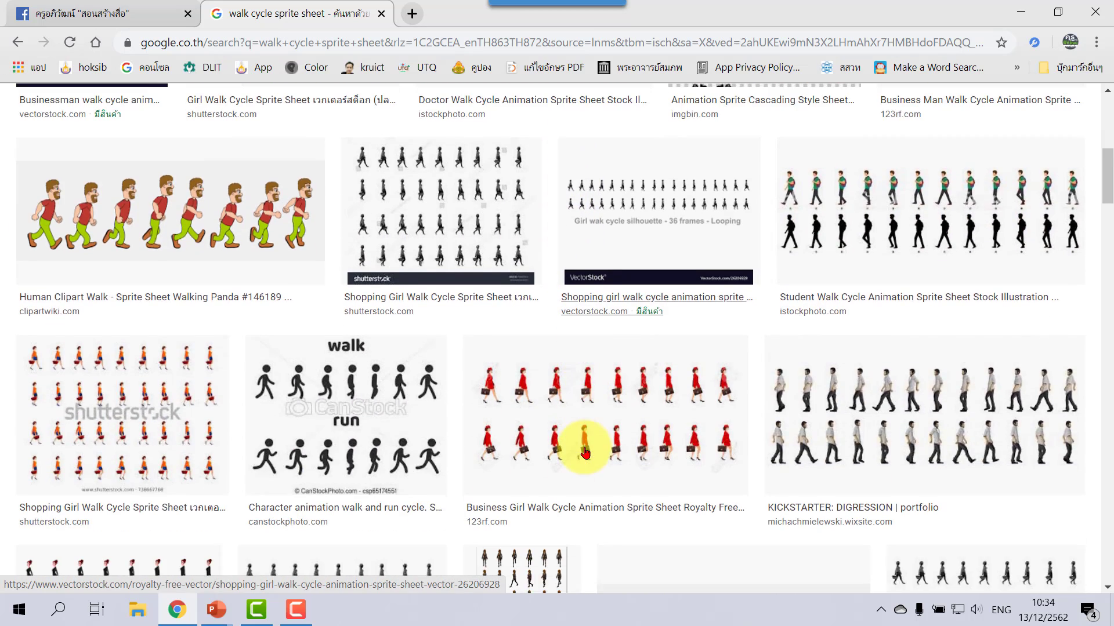
{"action": "scroll", "coordinate": [585, 453], "scroll_direction": "down", "scroll_amount": 4}
{"action": "scroll", "coordinate": [585, 453], "scroll_direction": "up", "scroll_amount": 1}
{"action": "scroll", "coordinate": [586, 451], "scroll_direction": "down", "scroll_amount": 3}
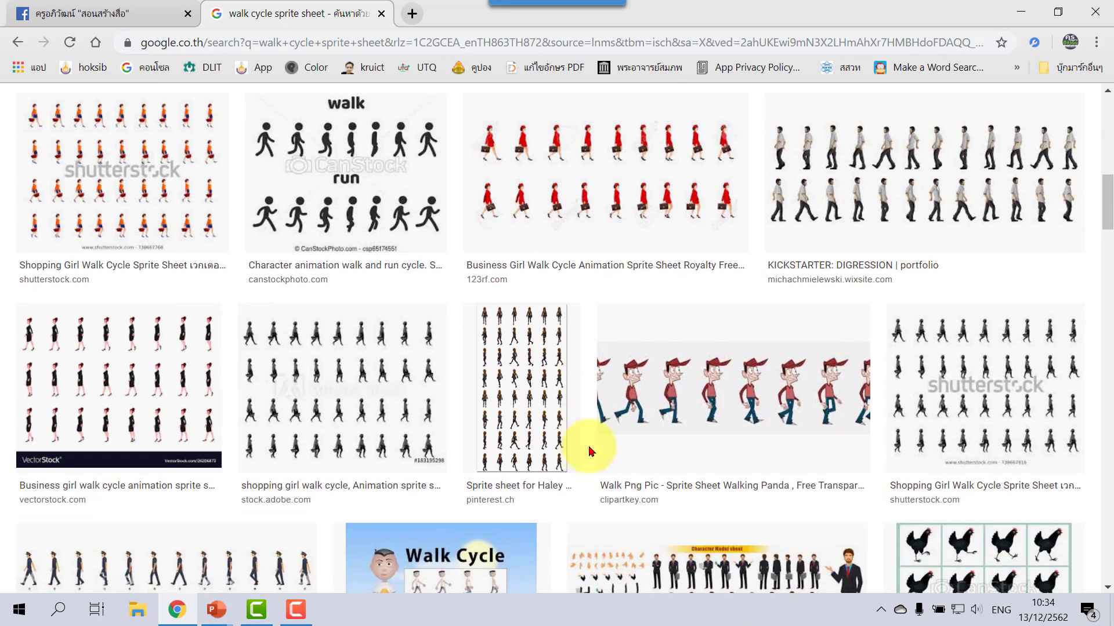
{"action": "scroll", "coordinate": [716, 395], "scroll_direction": "down", "scroll_amount": 1}
{"action": "scroll", "coordinate": [718, 408], "scroll_direction": "down", "scroll_amount": 3}
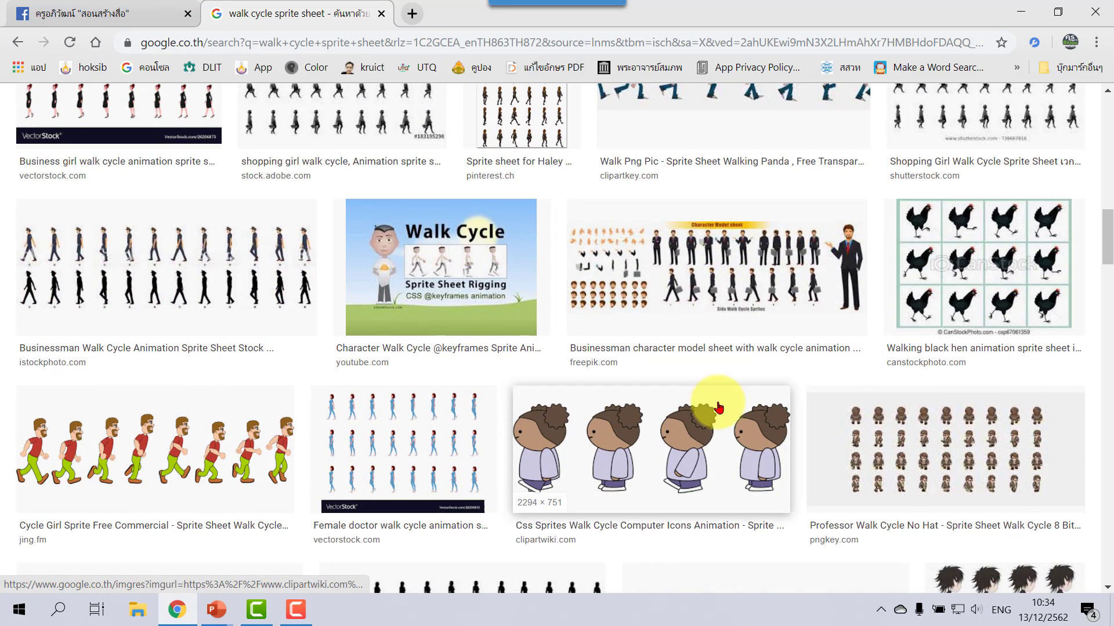
{"action": "scroll", "coordinate": [718, 408], "scroll_direction": "down", "scroll_amount": 1}
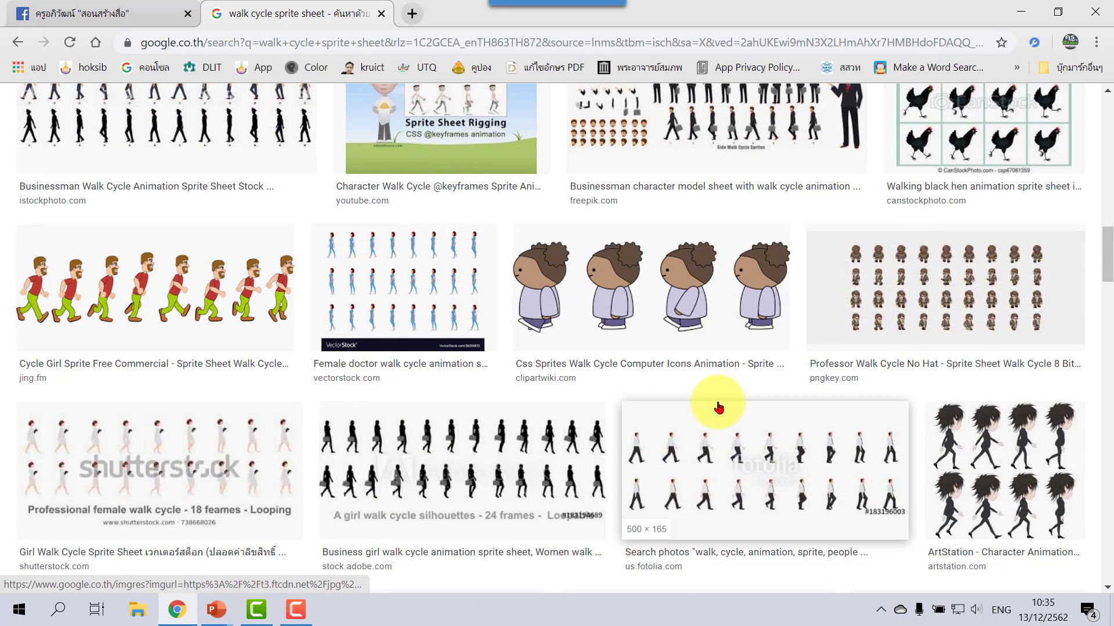
- Copy the Cycle Girl sprite sheet image and return to presentation งานนำเสนอ3
{"action": "left_click", "coordinate": [162, 294]}
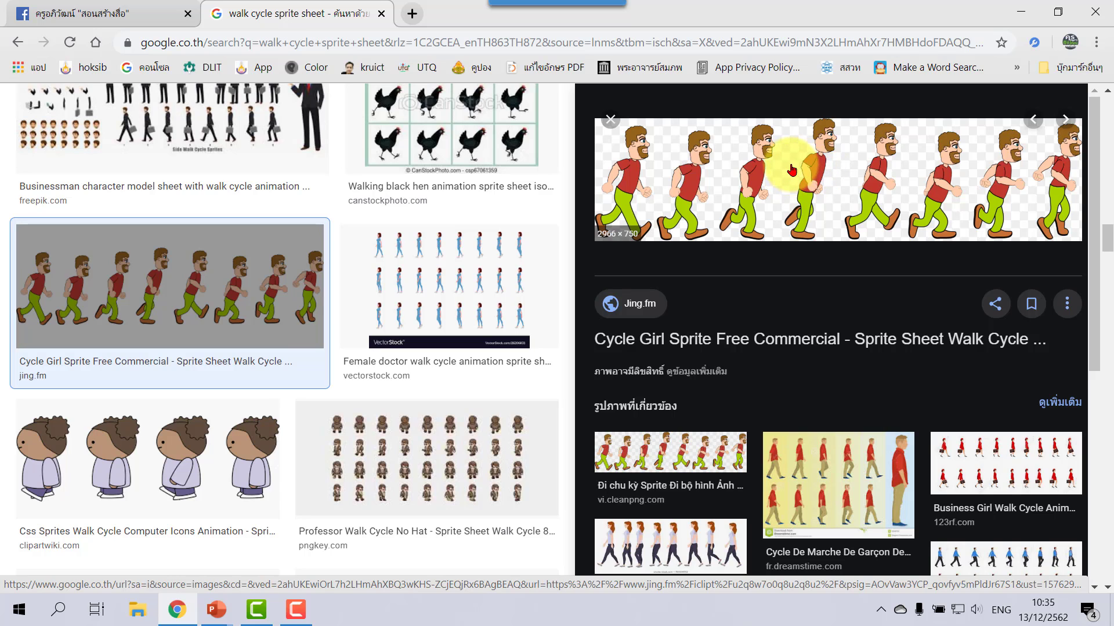
{"action": "right_click", "coordinate": [787, 164]}
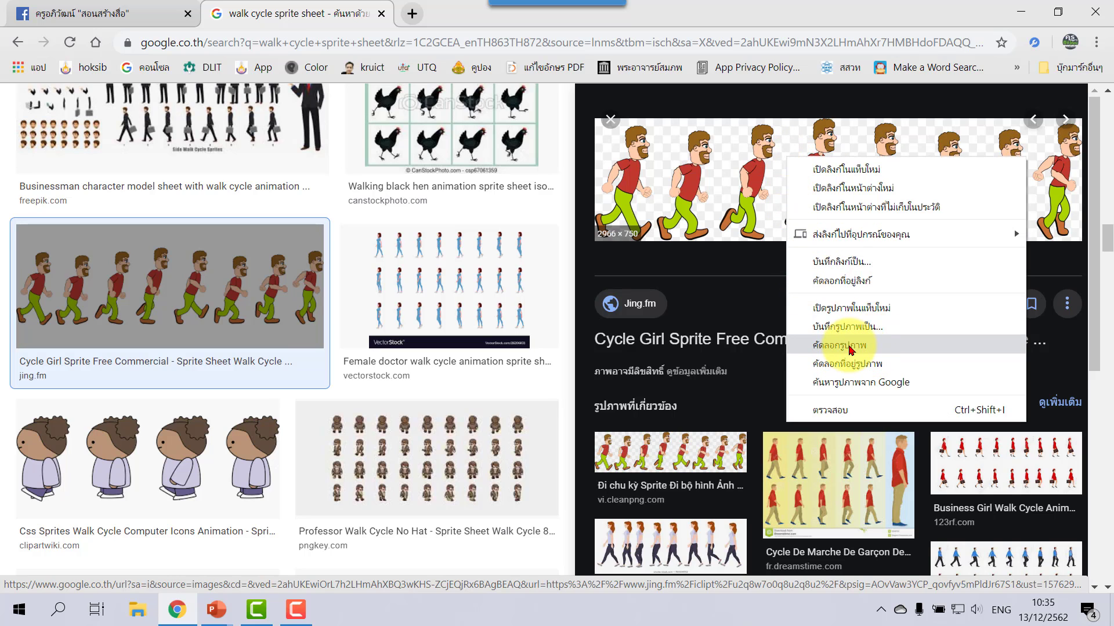
{"action": "left_click", "coordinate": [849, 346]}
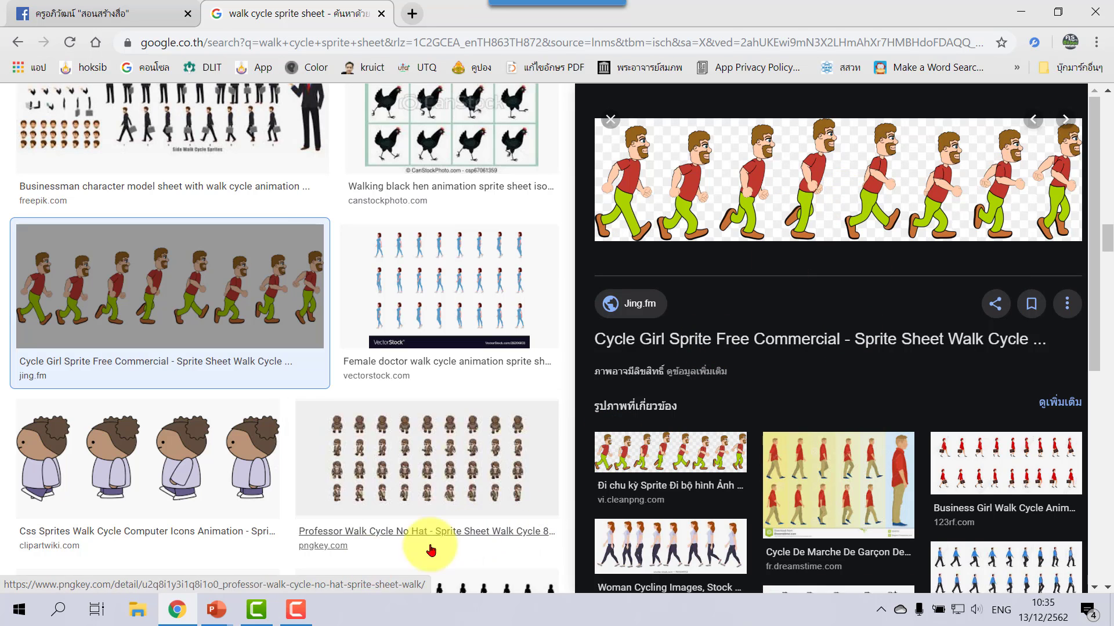
{"action": "left_click", "coordinate": [223, 608]}
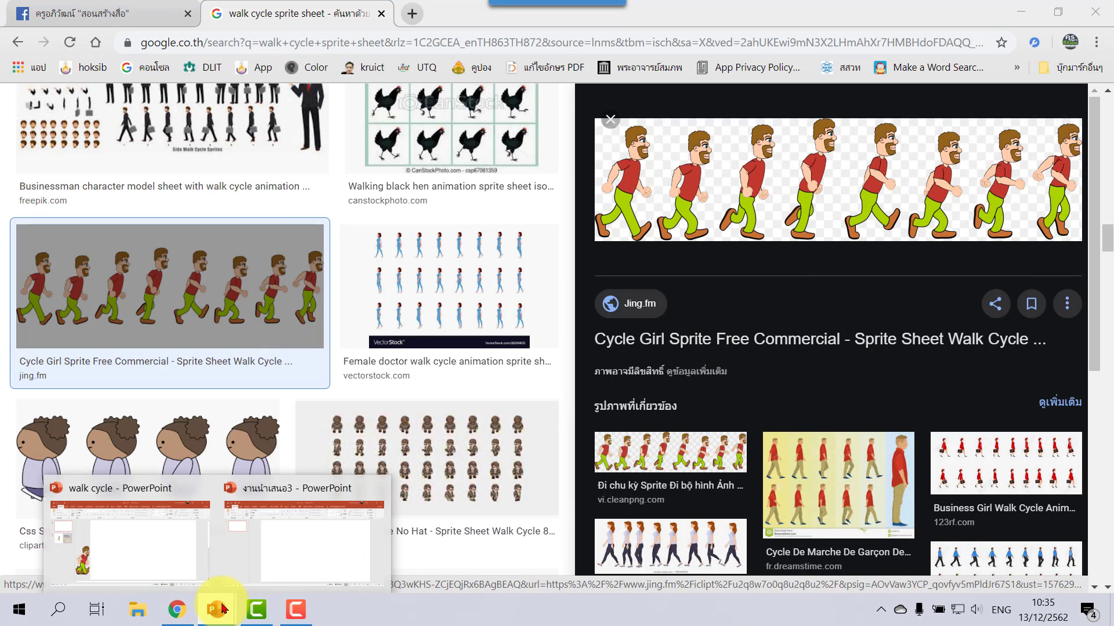
{"action": "left_click", "coordinate": [255, 574]}
- Paste the sprite sheet onto the slide and give the slide a solid light-blue background
{"action": "right_click", "coordinate": [496, 231]}
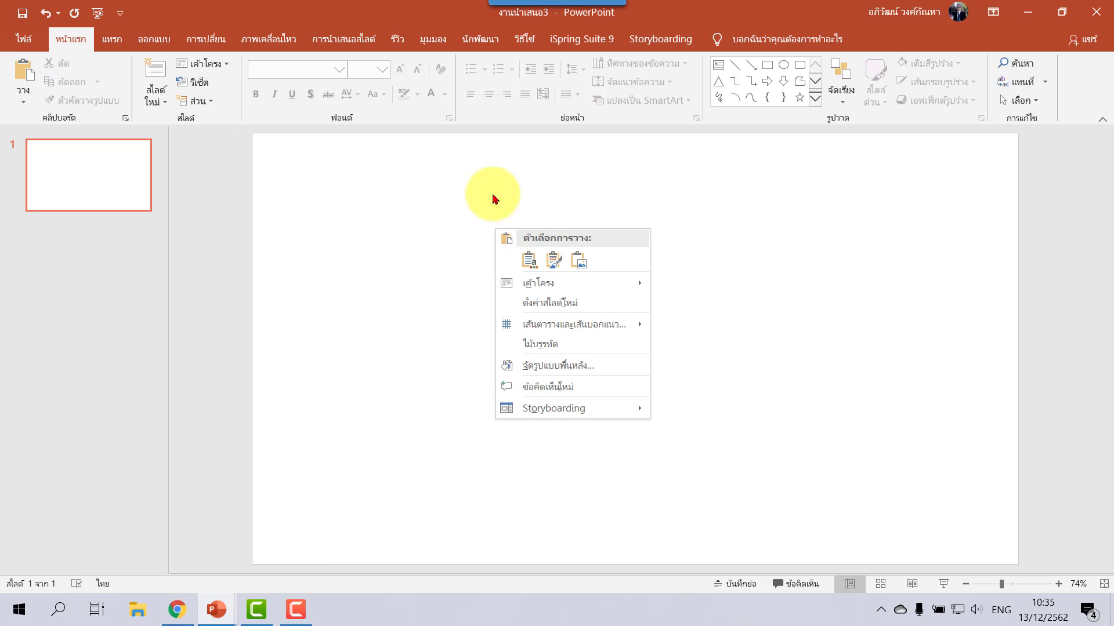
{"action": "left_click", "coordinate": [527, 260]}
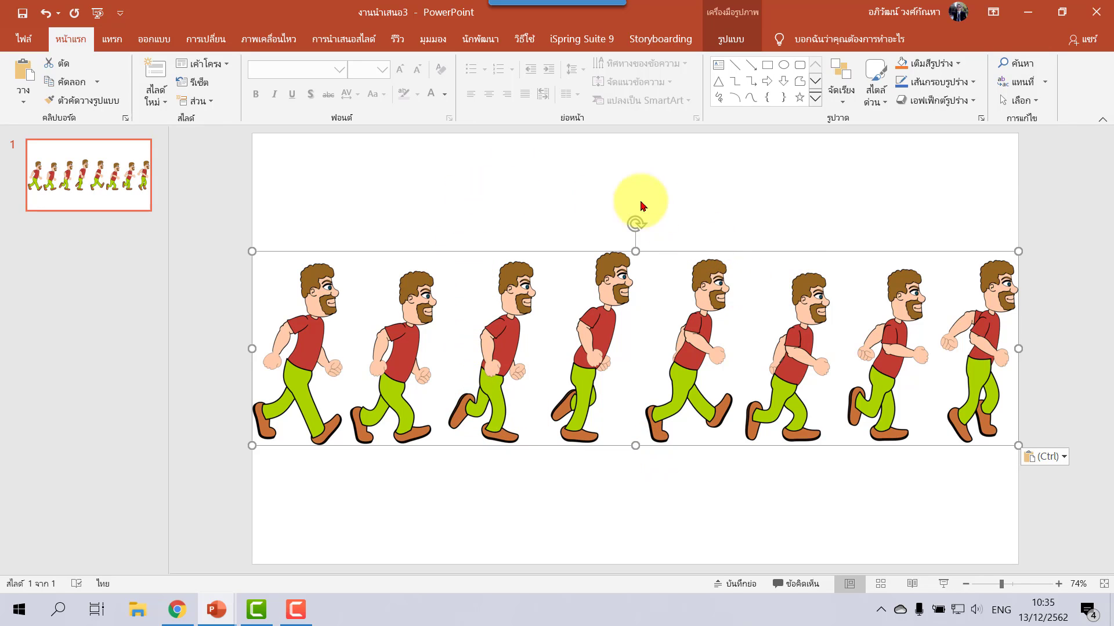
{"action": "right_click", "coordinate": [578, 161]}
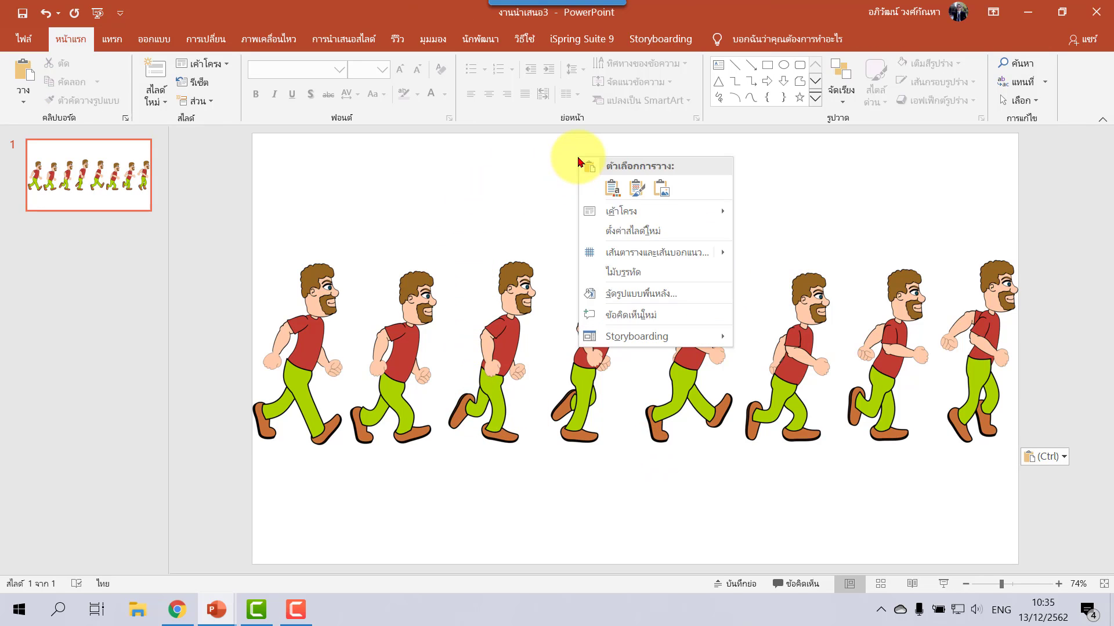
{"action": "left_click", "coordinate": [673, 294]}
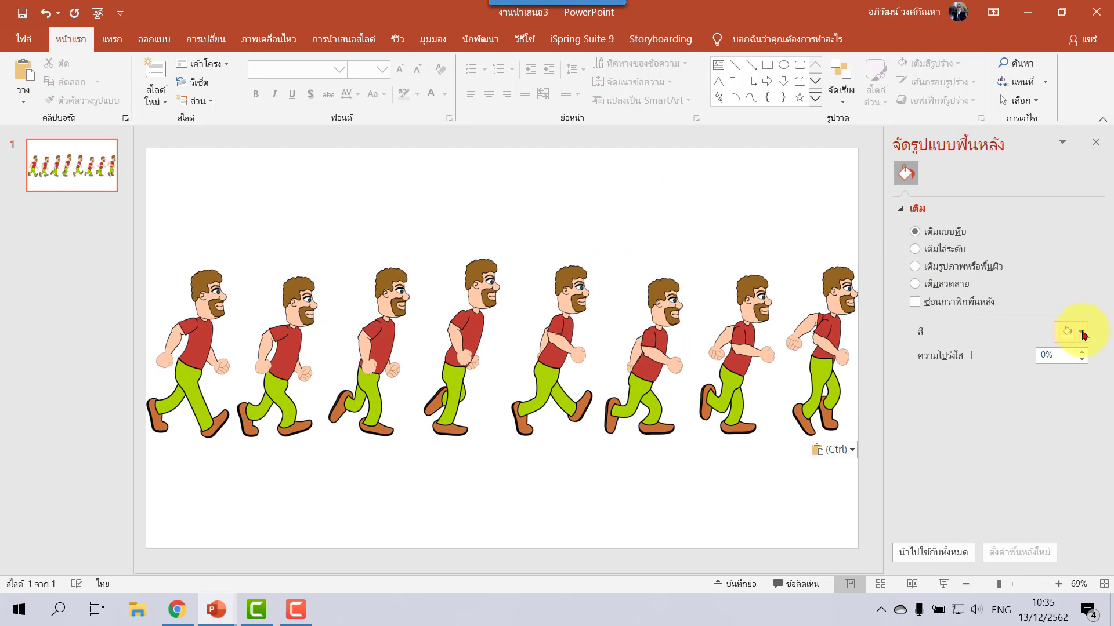
{"action": "left_click", "coordinate": [1083, 335]}
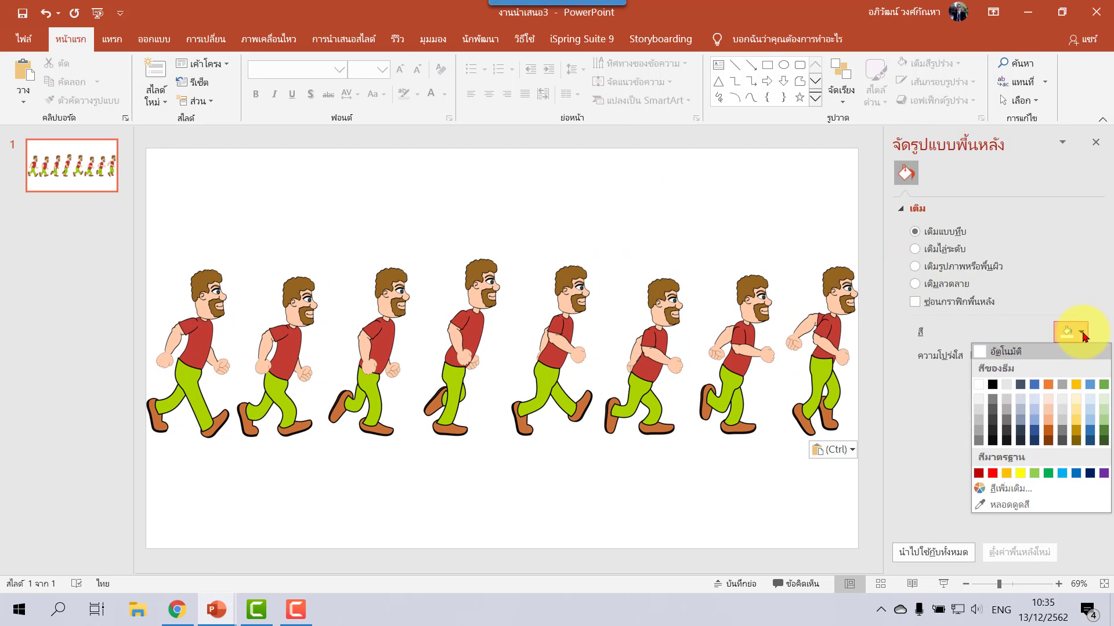
{"action": "left_click", "coordinate": [1063, 422]}
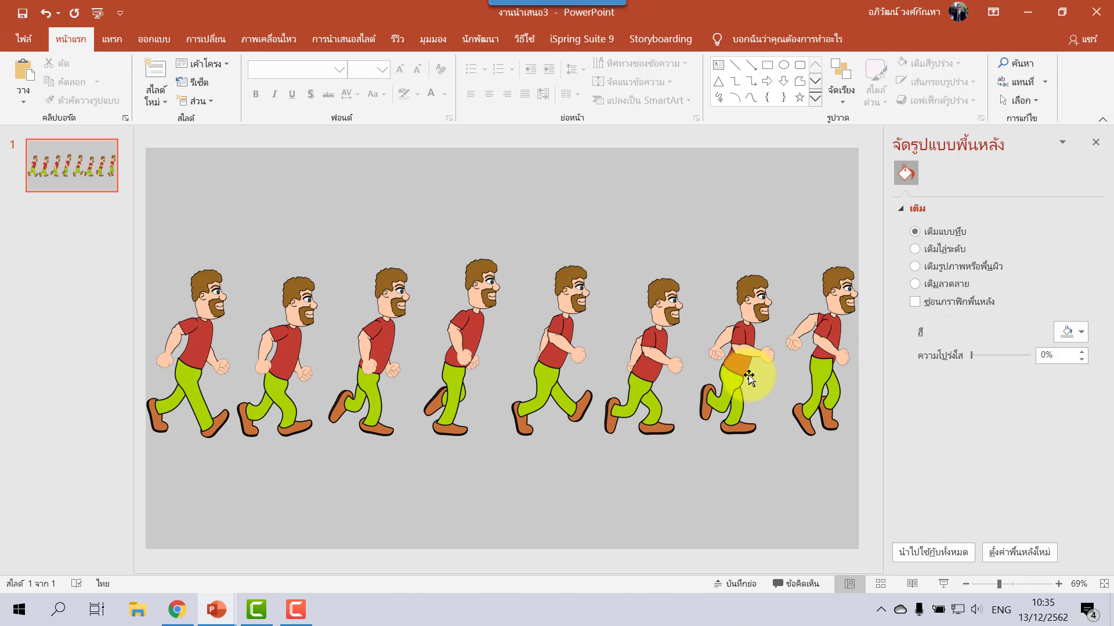
{"action": "left_click", "coordinate": [1081, 334]}
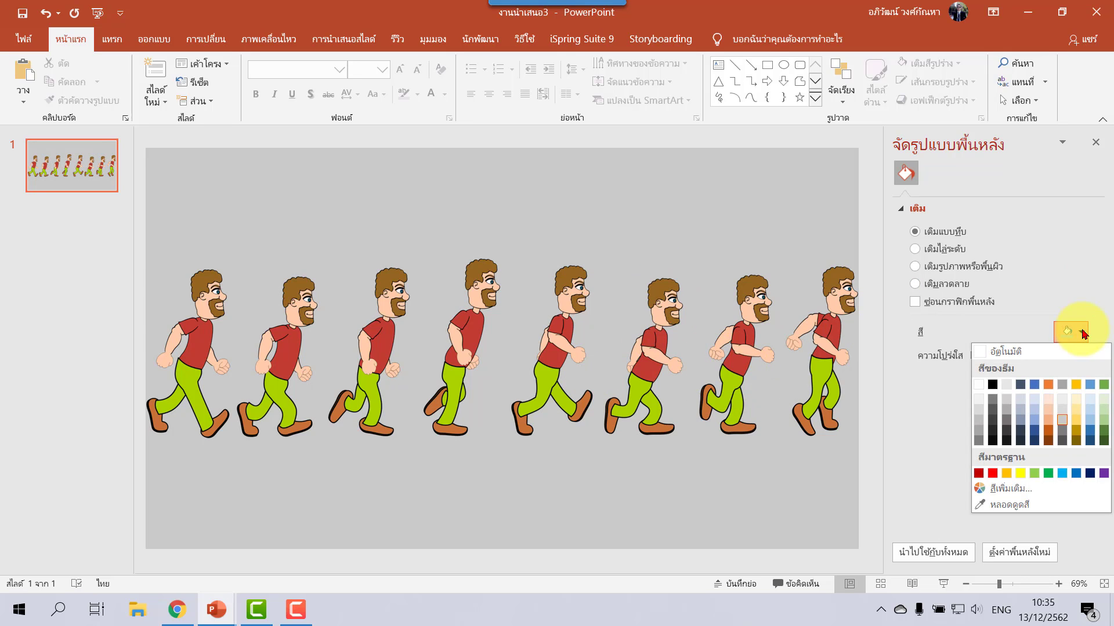
{"action": "left_click", "coordinate": [1090, 415]}
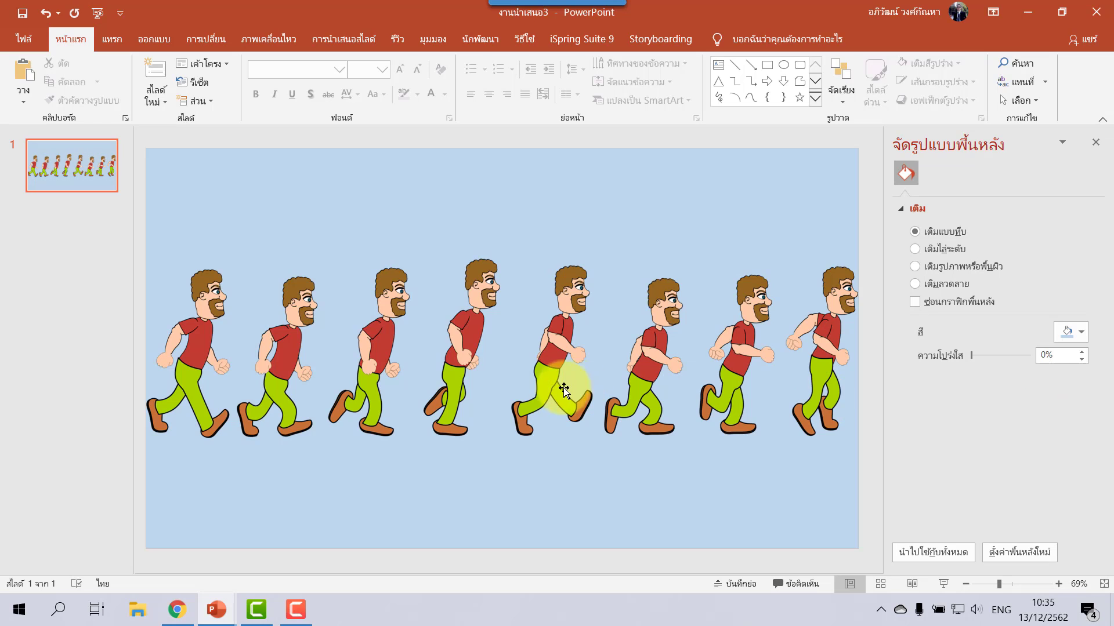
{"action": "left_click", "coordinate": [1095, 143]}
- Crop the sprite sheet picture to just the first walking-man frame, 8.56 × 4.21 cm
{"action": "left_click", "coordinate": [687, 356]}
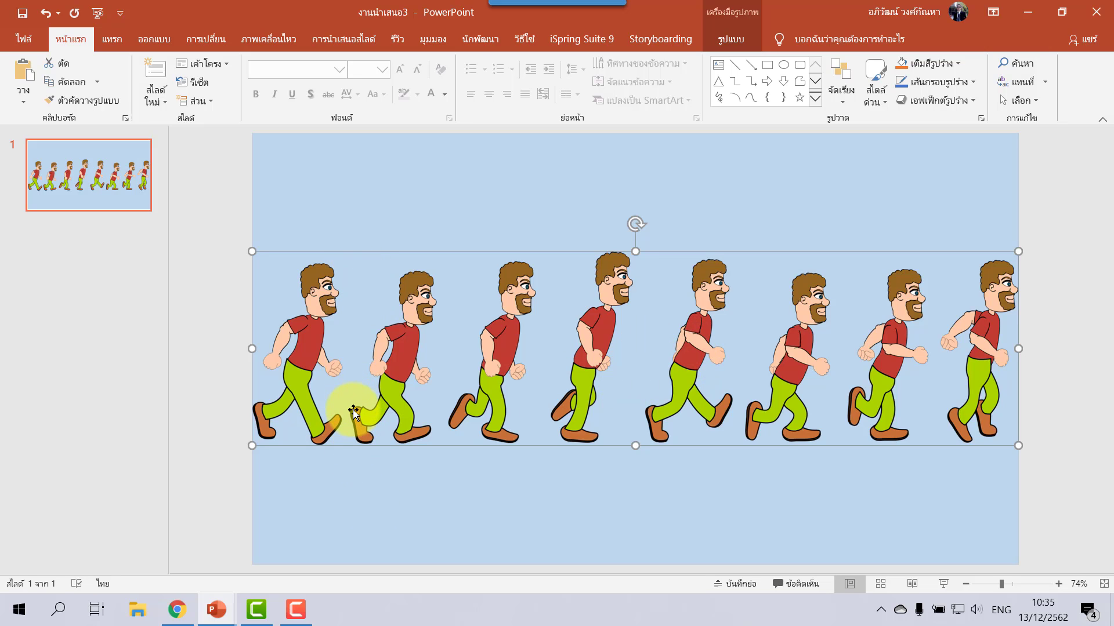
{"action": "left_click", "coordinate": [731, 41]}
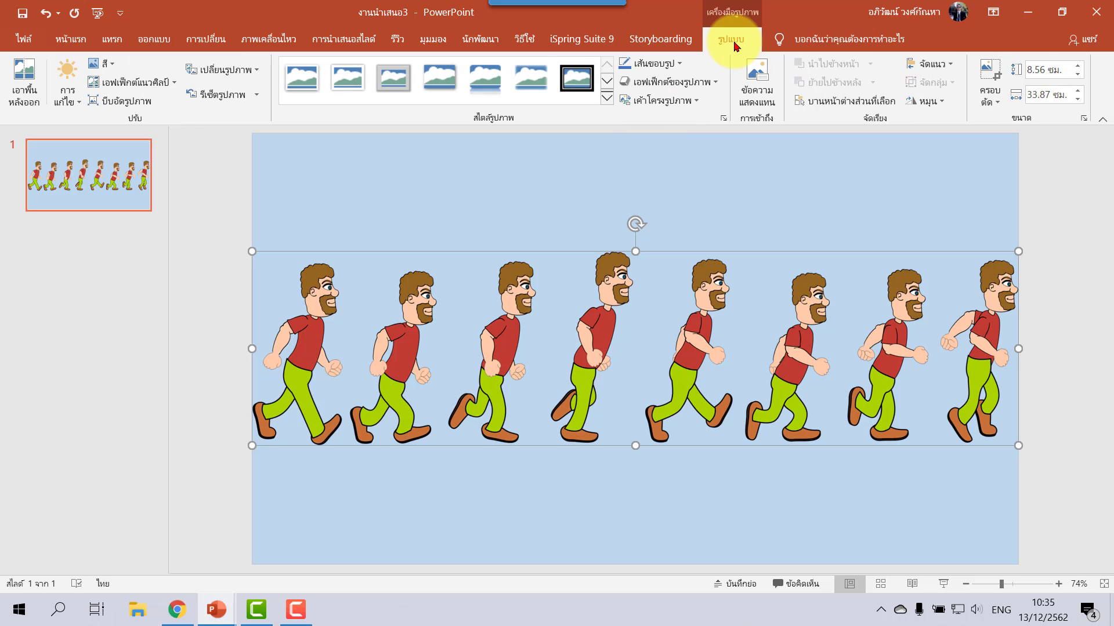
{"action": "left_click", "coordinate": [988, 74]}
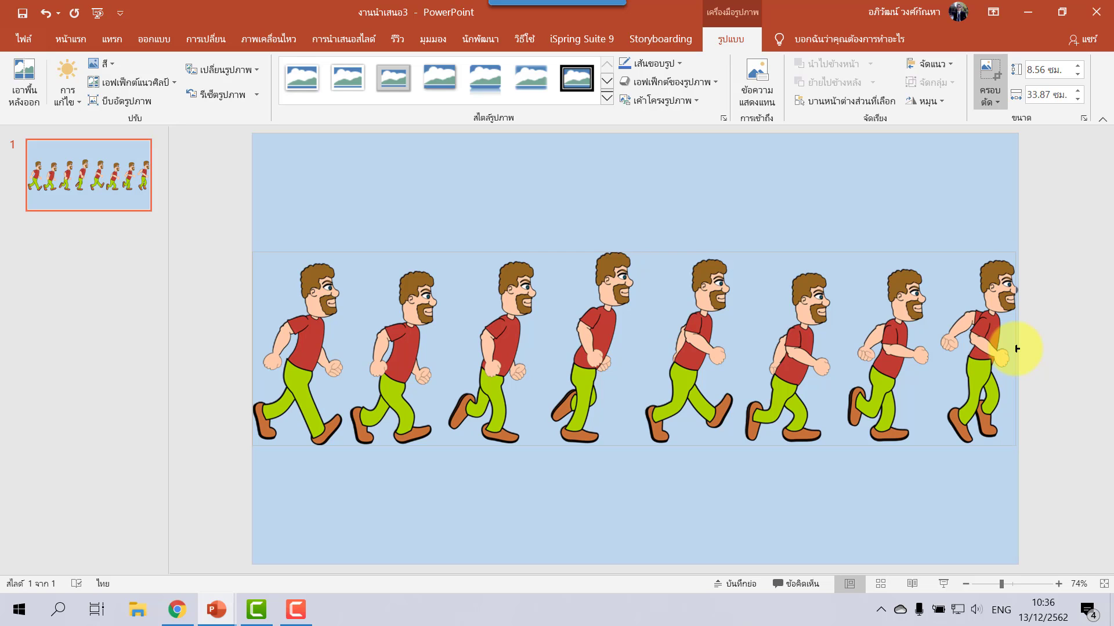
{"action": "left_click_drag", "start_coordinate": [1016, 348], "coordinate": [348, 375]}
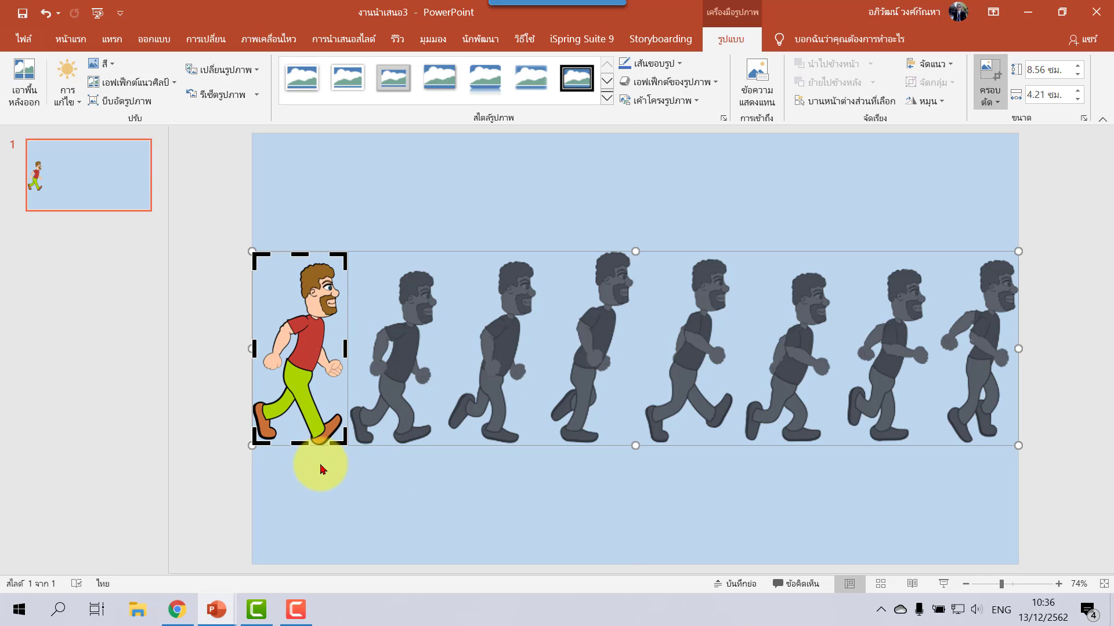
{"action": "left_click", "coordinate": [990, 72]}
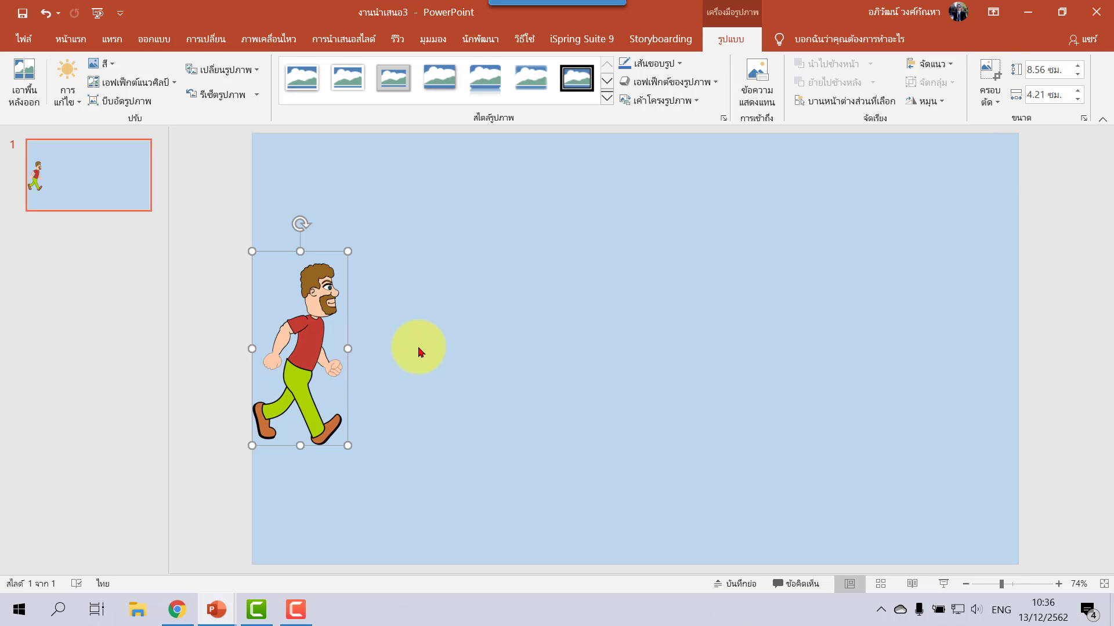
- Copy the walking man beside the original and recrop it to show the second pose
{"action": "left_click_drag", "start_coordinate": [305, 397], "coordinate": [394, 375]}
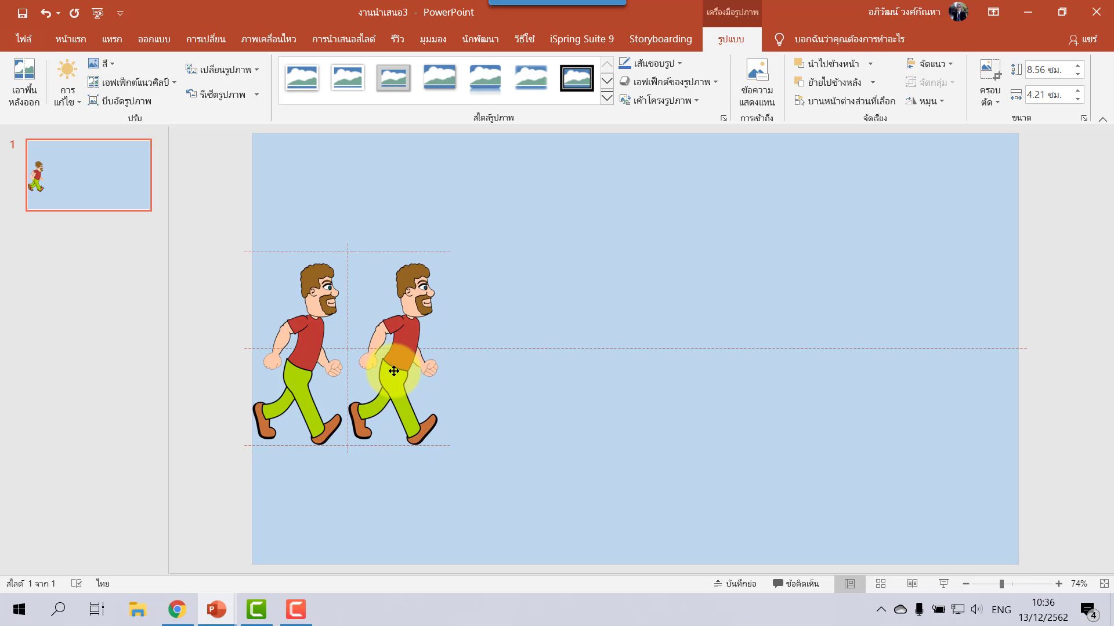
{"action": "left_click_drag", "start_coordinate": [393, 374], "coordinate": [393, 366]}
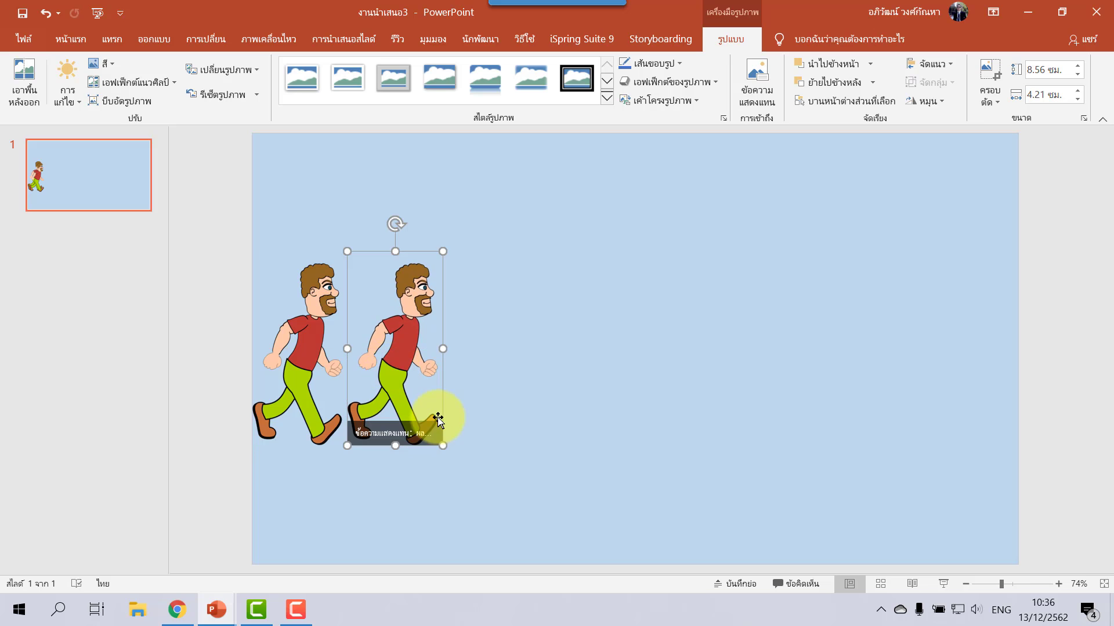
{"action": "left_click", "coordinate": [989, 69]}
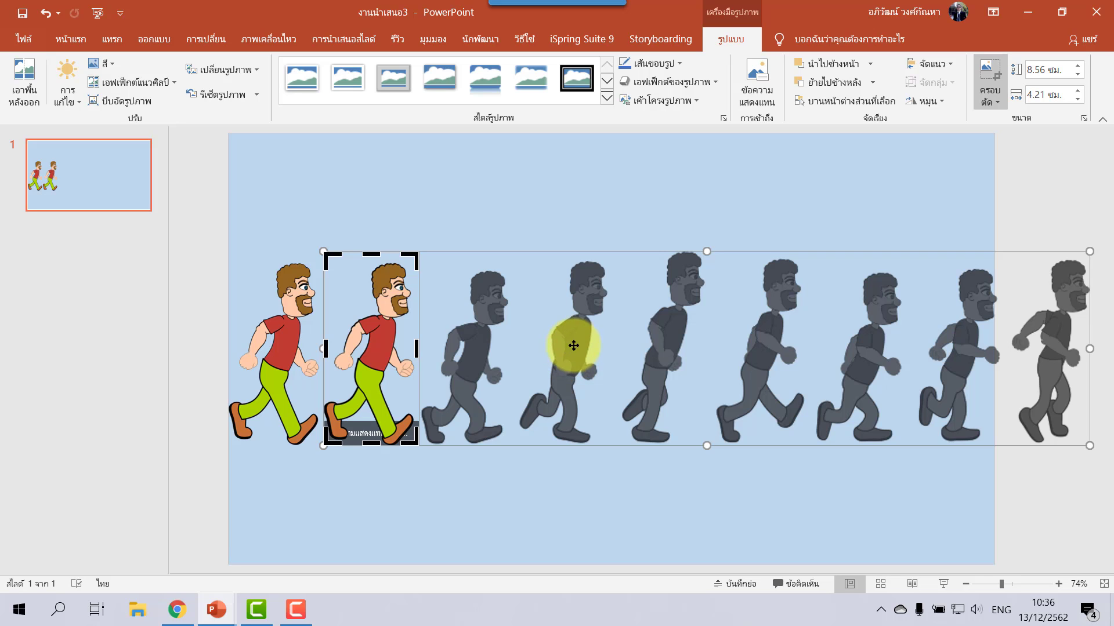
{"action": "left_click_drag", "start_coordinate": [575, 347], "coordinate": [507, 351]}
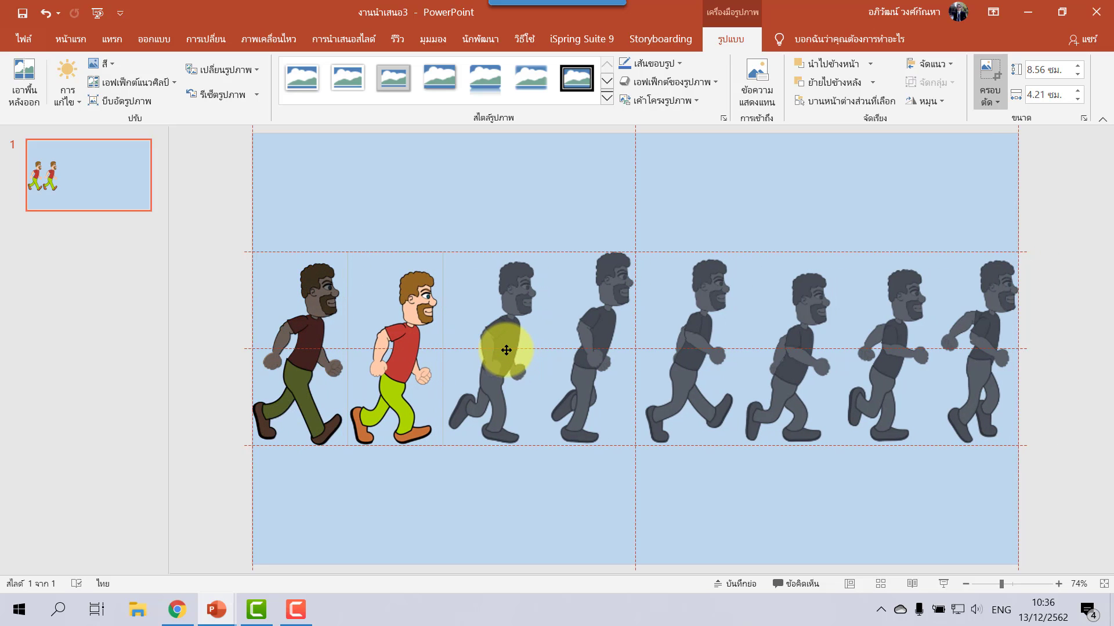
{"action": "left_click_drag", "start_coordinate": [506, 350], "coordinate": [507, 351]}
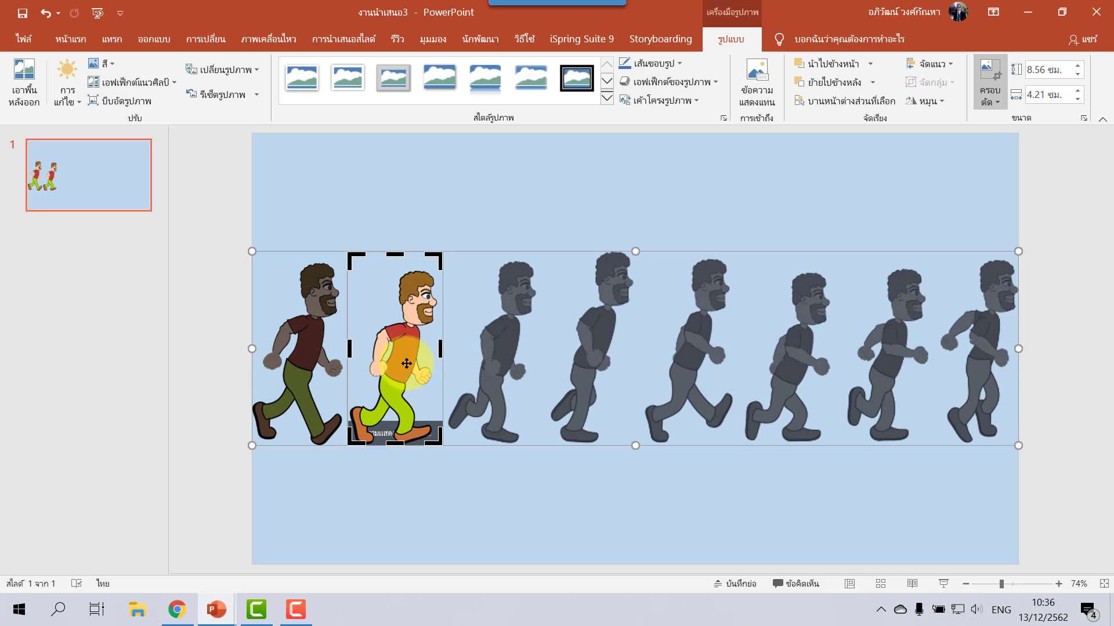
{"action": "left_click", "coordinate": [990, 73]}
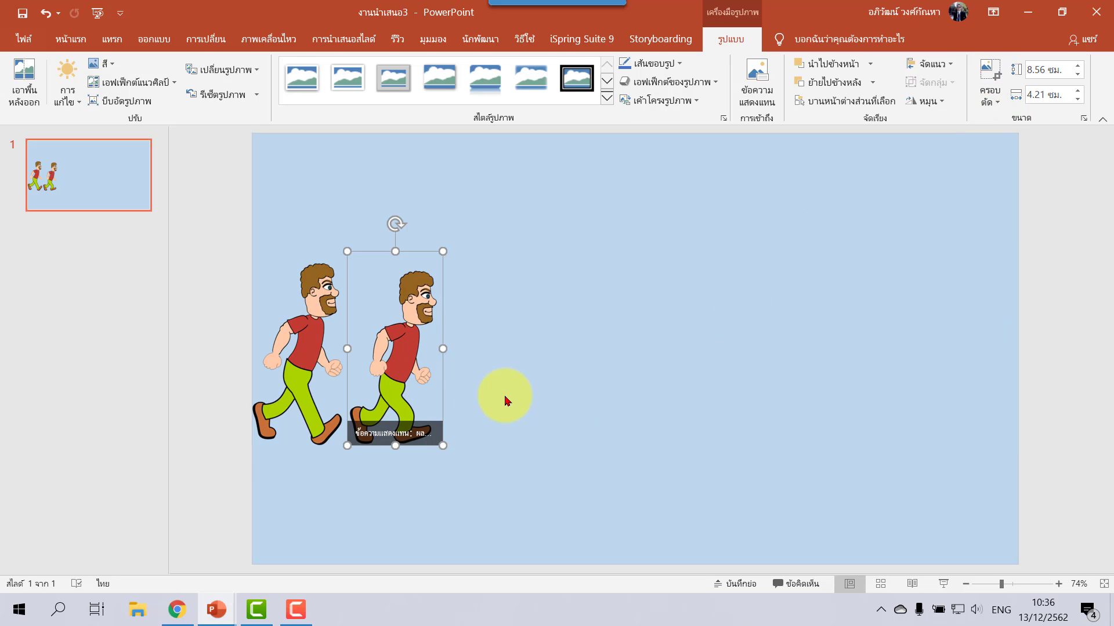
- Add the third and fourth figures, each recropped to the next walking pose
{"action": "key", "text": "ctrl+z"}
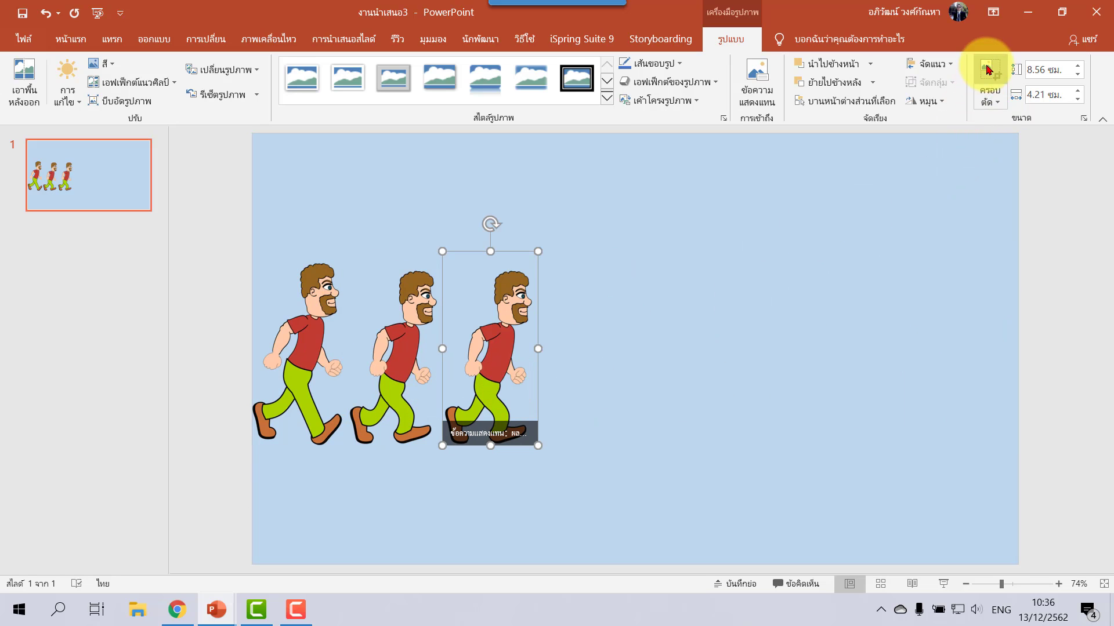
{"action": "left_click", "coordinate": [988, 69]}
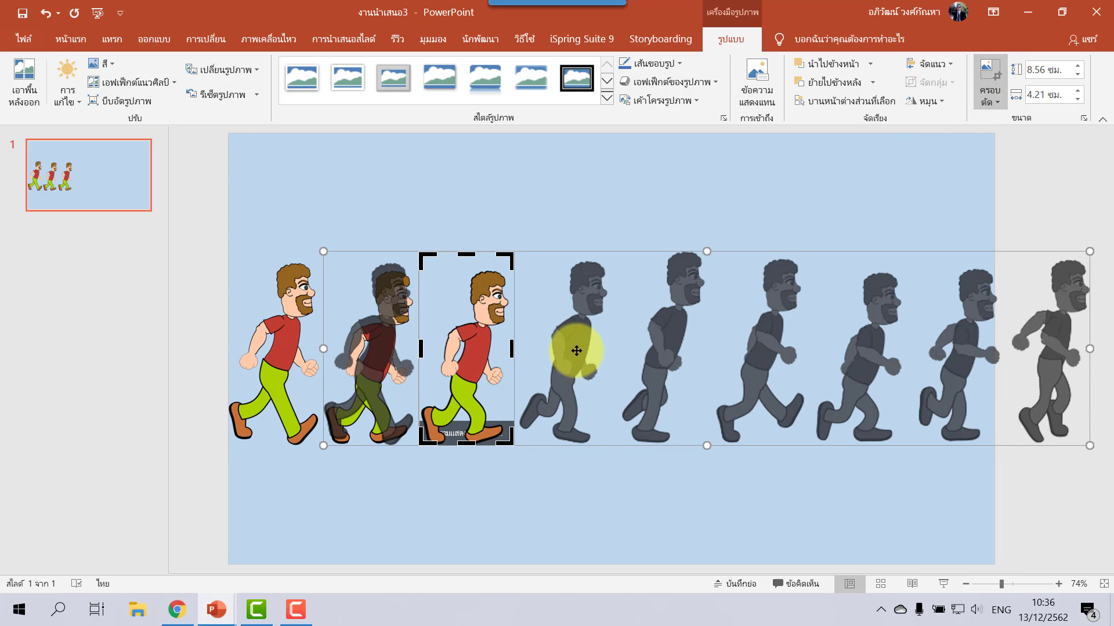
{"action": "left_click_drag", "start_coordinate": [576, 350], "coordinate": [502, 361]}
{"action": "left_click", "coordinate": [998, 82]}
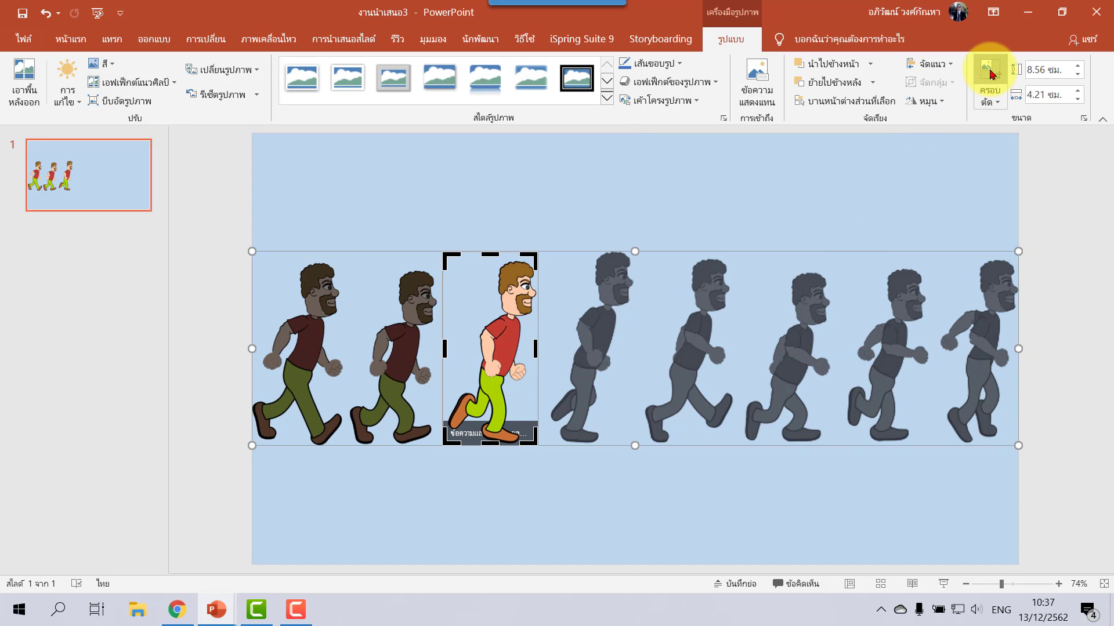
{"action": "left_click", "coordinate": [676, 309]}
{"action": "key", "text": "ctrl+d"}
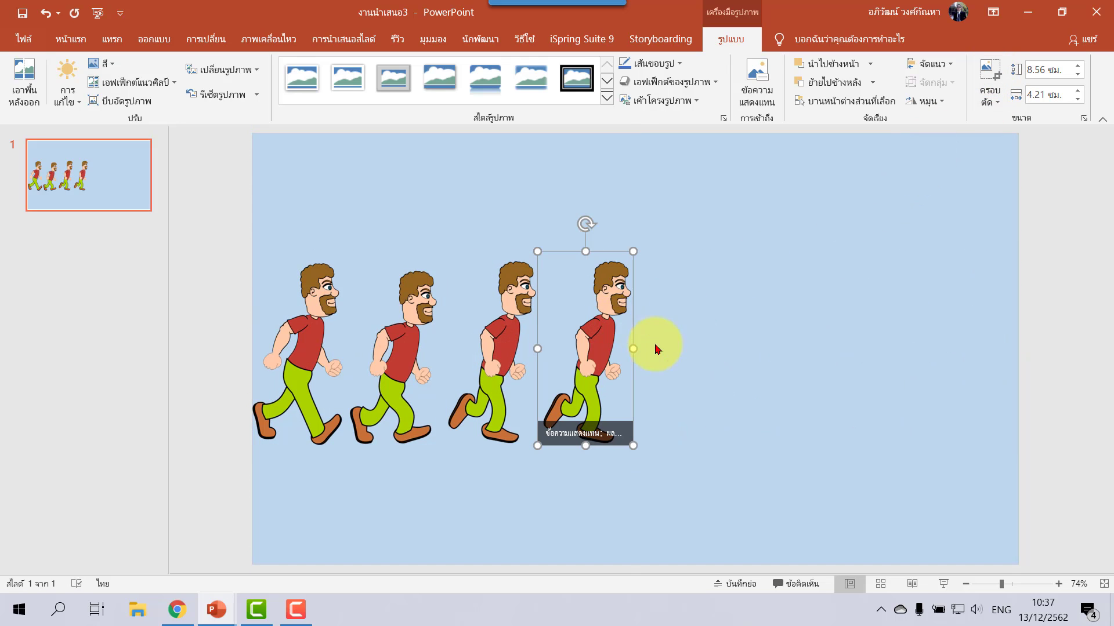
{"action": "left_click", "coordinate": [986, 74]}
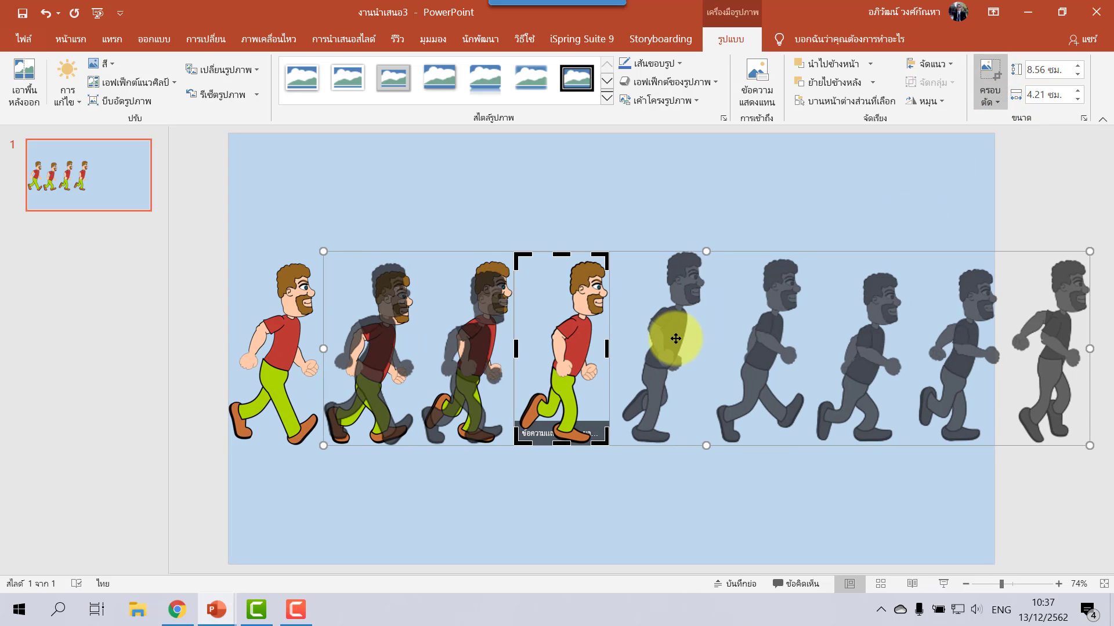
{"action": "left_click_drag", "start_coordinate": [672, 338], "coordinate": [600, 360]}
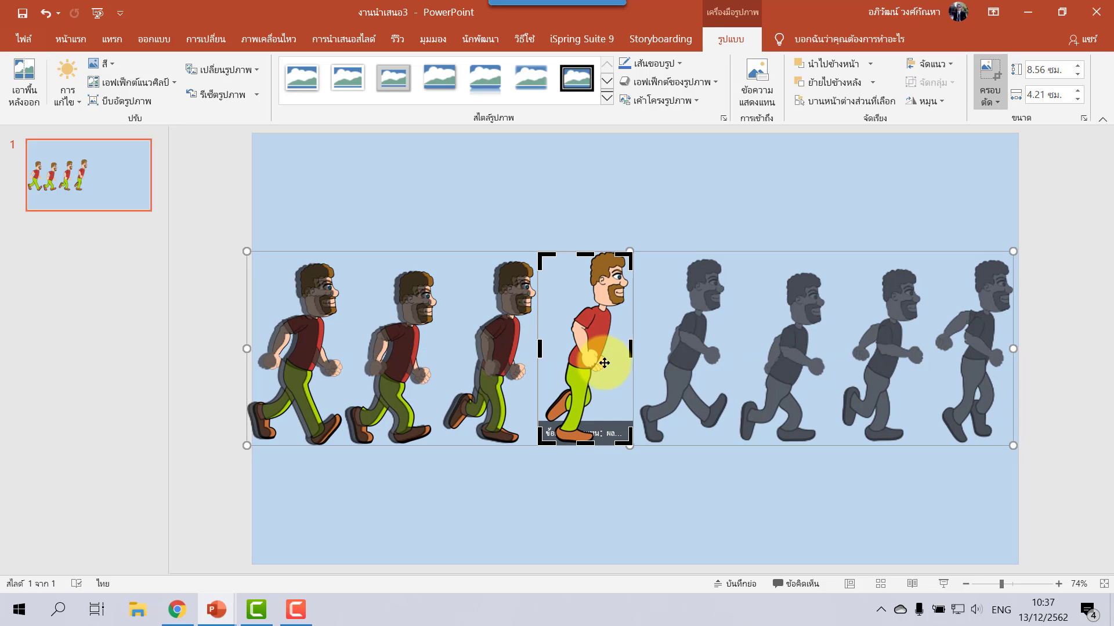
{"action": "left_click_drag", "start_coordinate": [600, 350], "coordinate": [605, 350]}
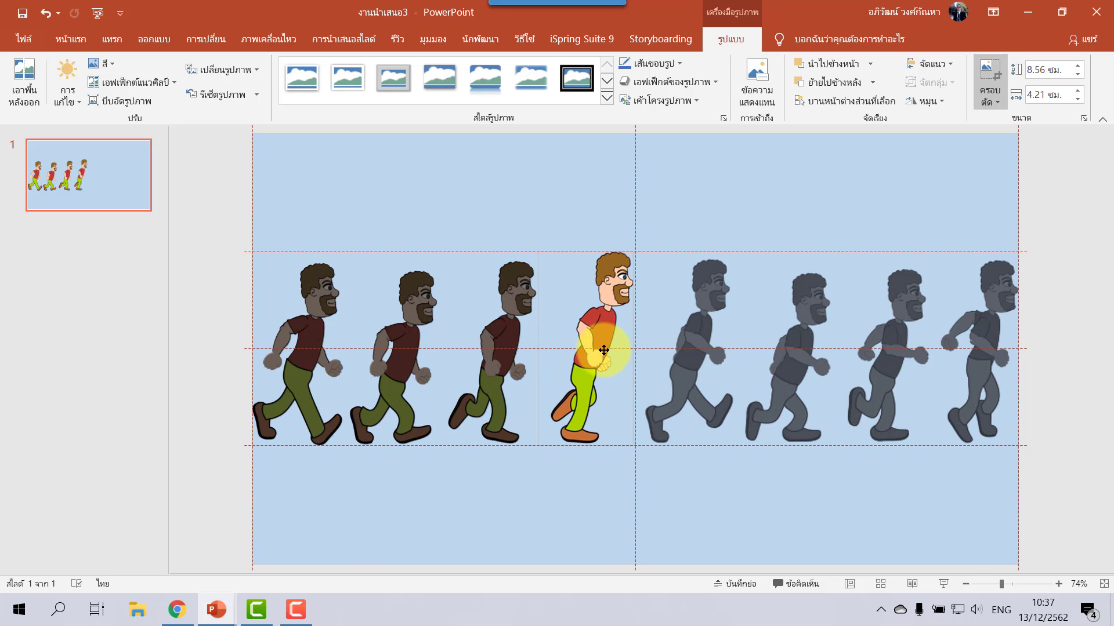
{"action": "left_click", "coordinate": [989, 71]}
- Add the fifth and sixth figures, each recropped to the next walking pose
{"action": "key", "text": "ctrl+d"}
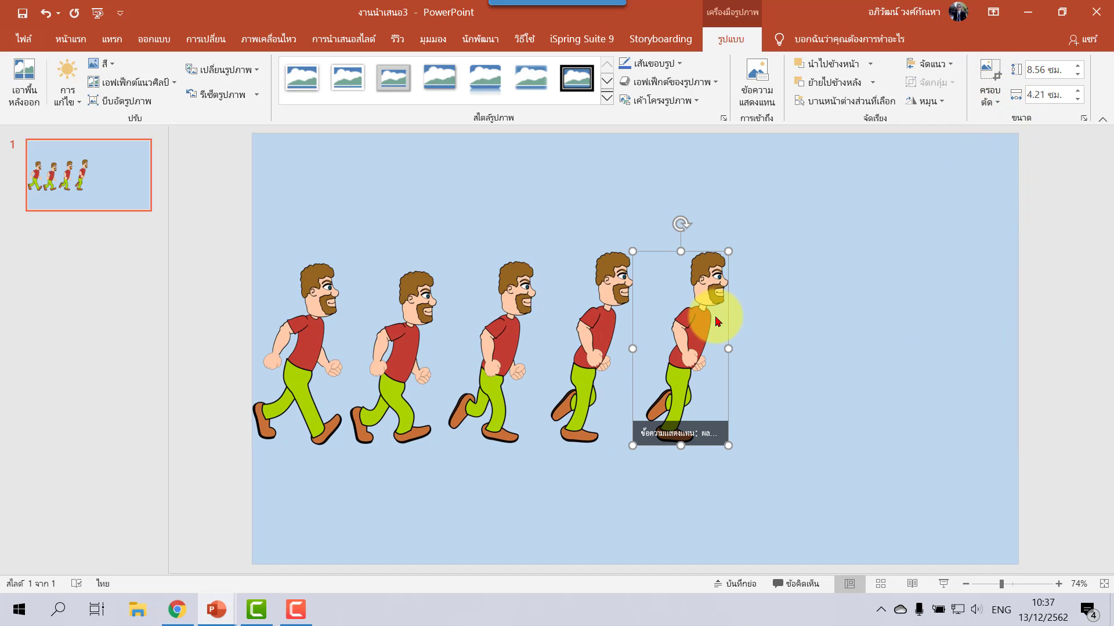
{"action": "left_click", "coordinate": [976, 92]}
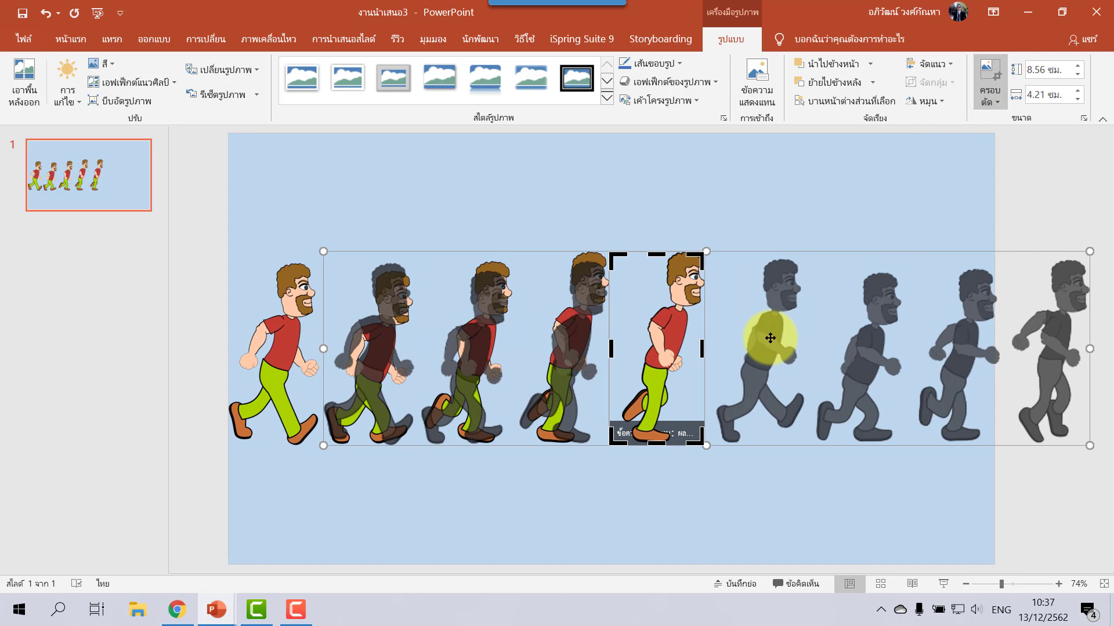
{"action": "left_click_drag", "start_coordinate": [766, 339], "coordinate": [690, 354]}
{"action": "left_click", "coordinate": [988, 75]}
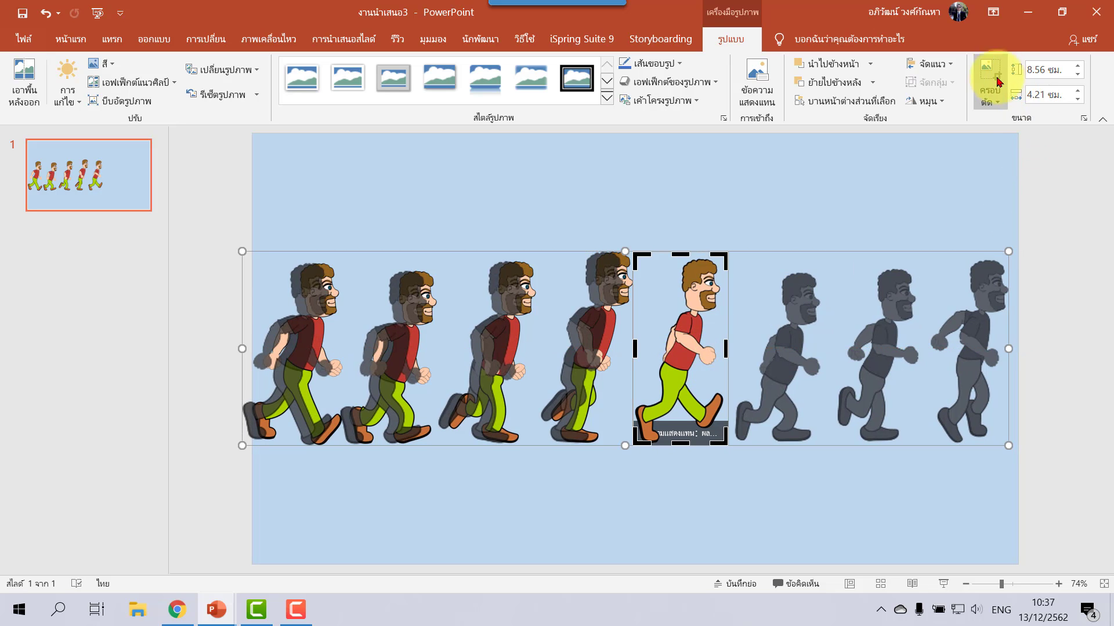
{"action": "left_click_drag", "start_coordinate": [731, 412], "coordinate": [825, 412]}
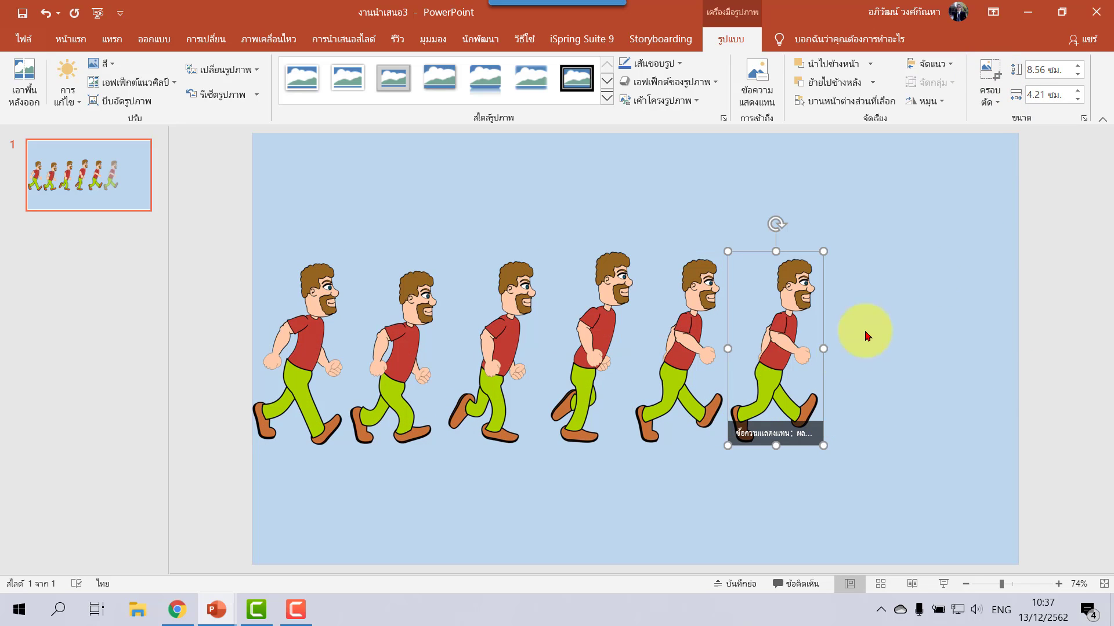
{"action": "left_click", "coordinate": [986, 76]}
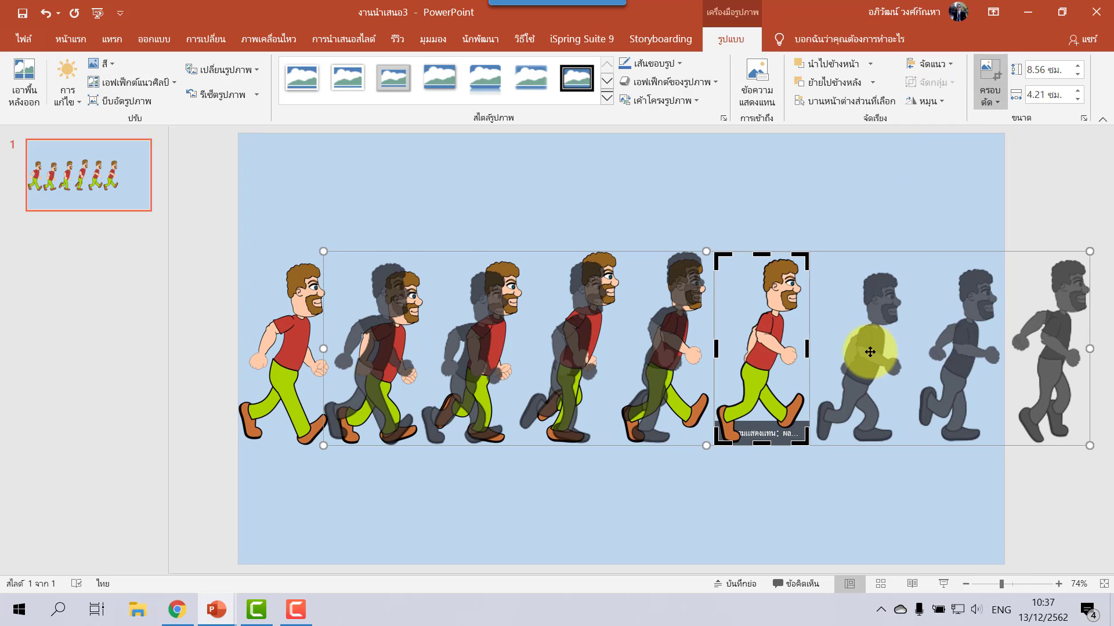
{"action": "left_click_drag", "start_coordinate": [870, 352], "coordinate": [790, 364]}
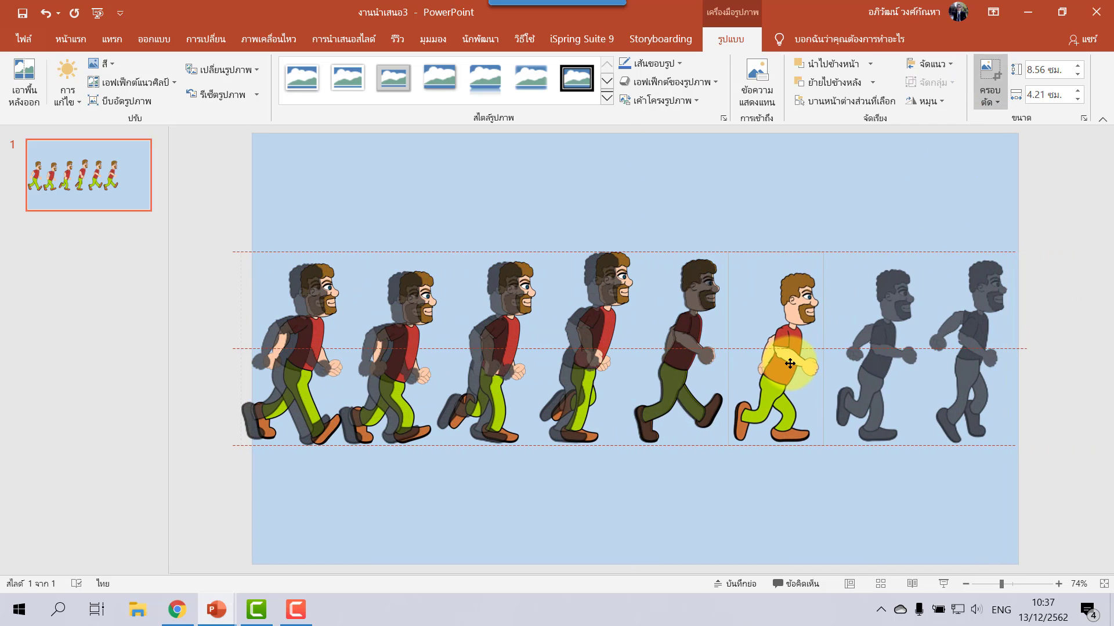
{"action": "left_click", "coordinate": [986, 75]}
- Add the seventh and eighth figures, completing a row of eight successive poses
{"action": "left_click_drag", "start_coordinate": [812, 327], "coordinate": [876, 339]}
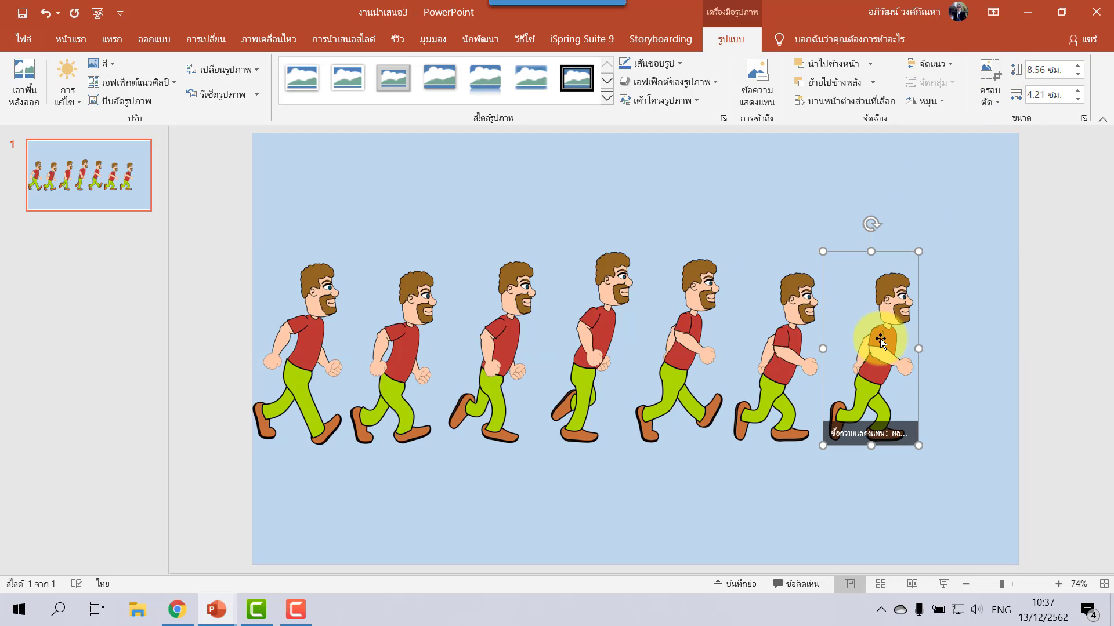
{"action": "left_click", "coordinate": [989, 75]}
{"action": "left_click_drag", "start_coordinate": [948, 343], "coordinate": [868, 361]}
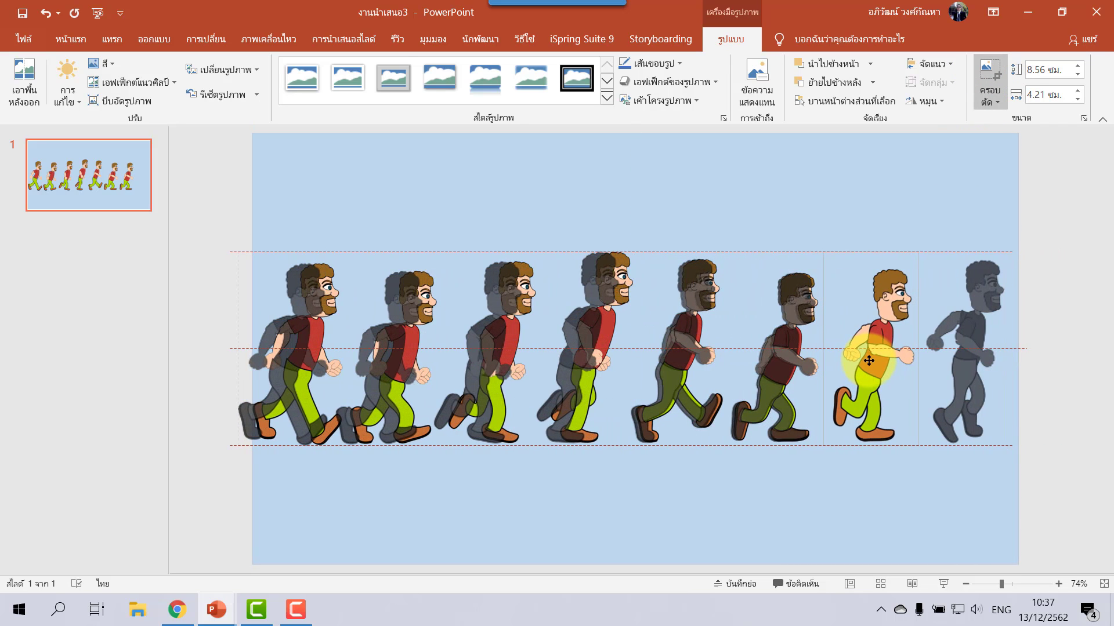
{"action": "left_click", "coordinate": [986, 84]}
{"action": "key", "text": "ctrl+d"}
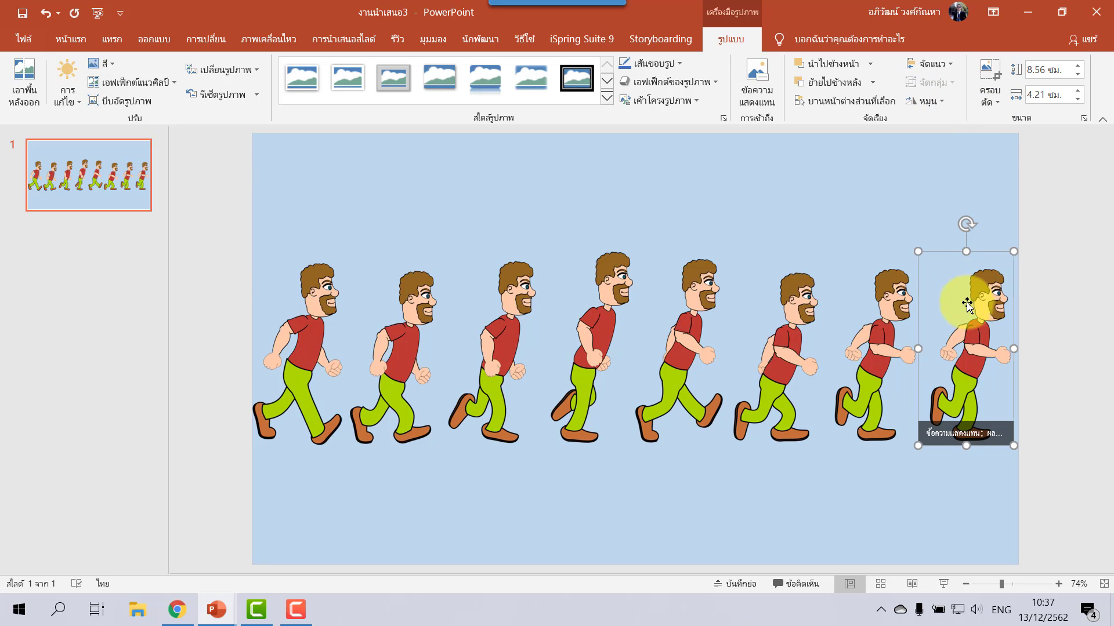
{"action": "left_click", "coordinate": [986, 72]}
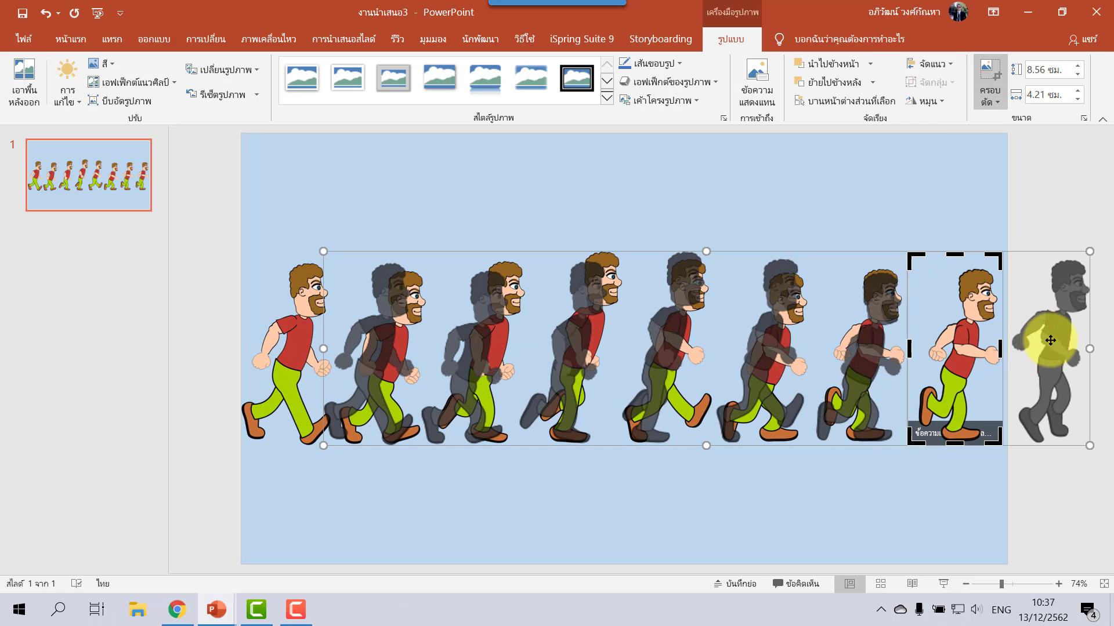
{"action": "left_click_drag", "start_coordinate": [1050, 341], "coordinate": [968, 348]}
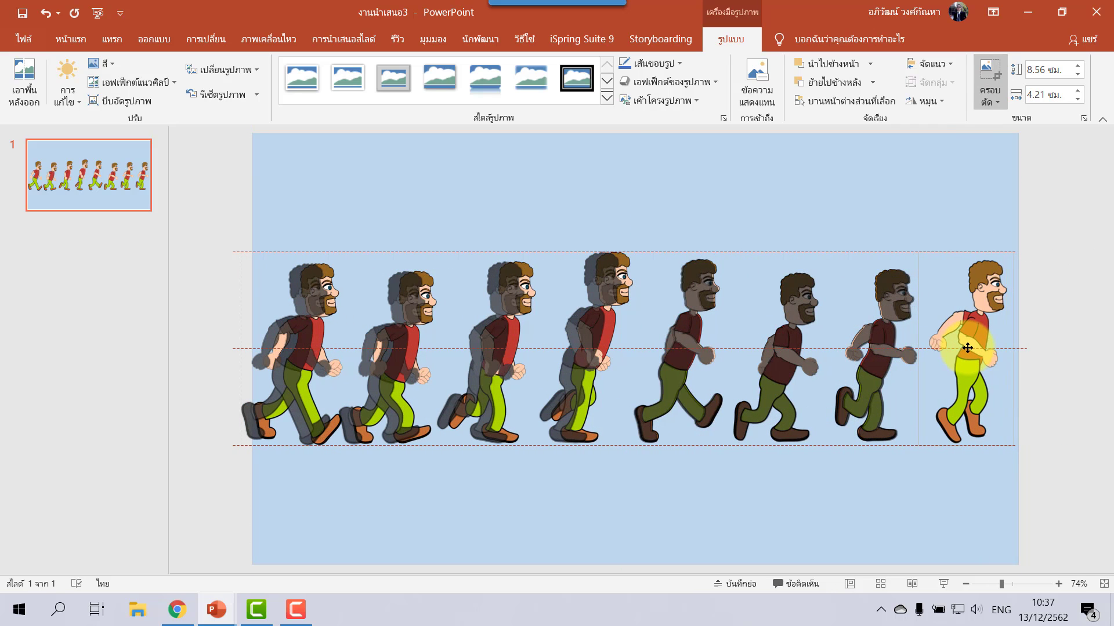
{"action": "left_click", "coordinate": [989, 75]}
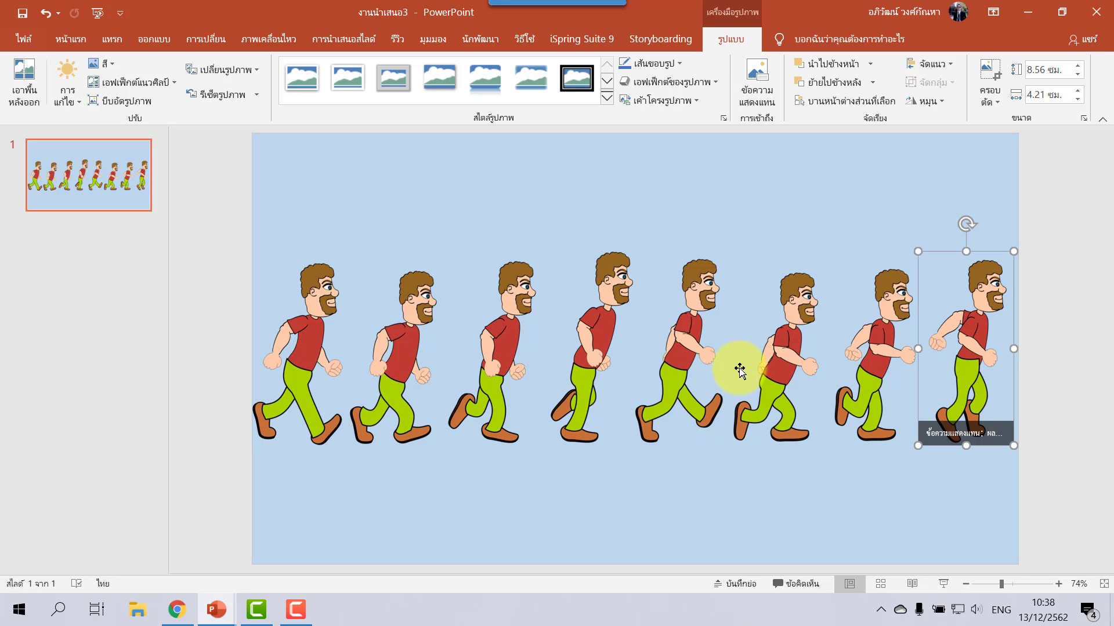
- Select the first walking figure and undo its accidental move
{"action": "scroll", "coordinate": [729, 370], "scroll_direction": "down", "scroll_amount": 1, "text": "ctrl"}
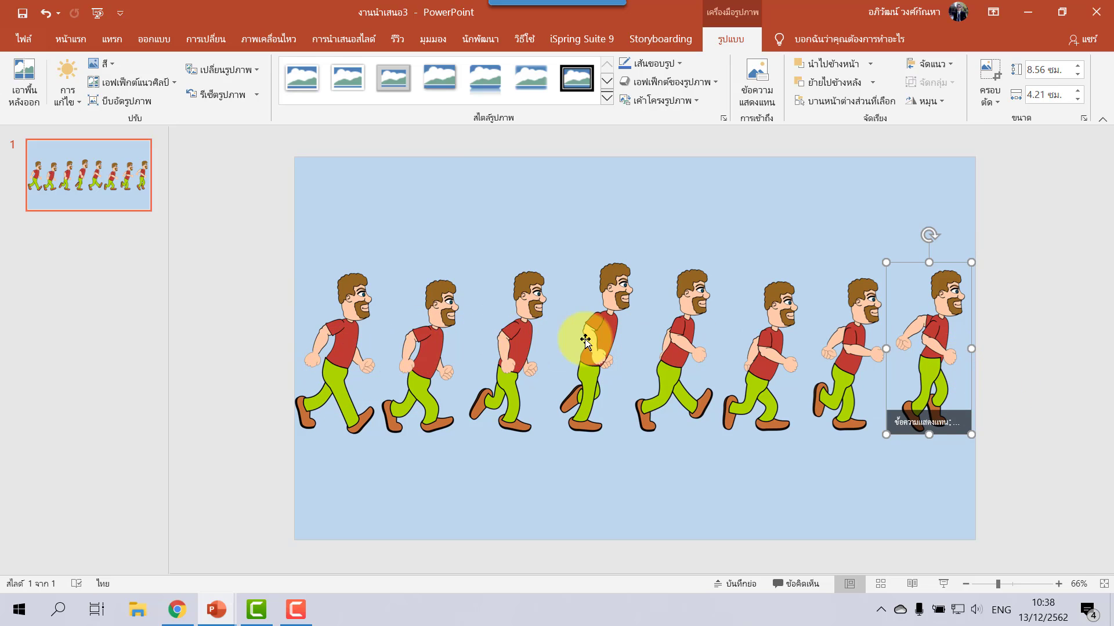
{"action": "left_click", "coordinate": [1010, 355]}
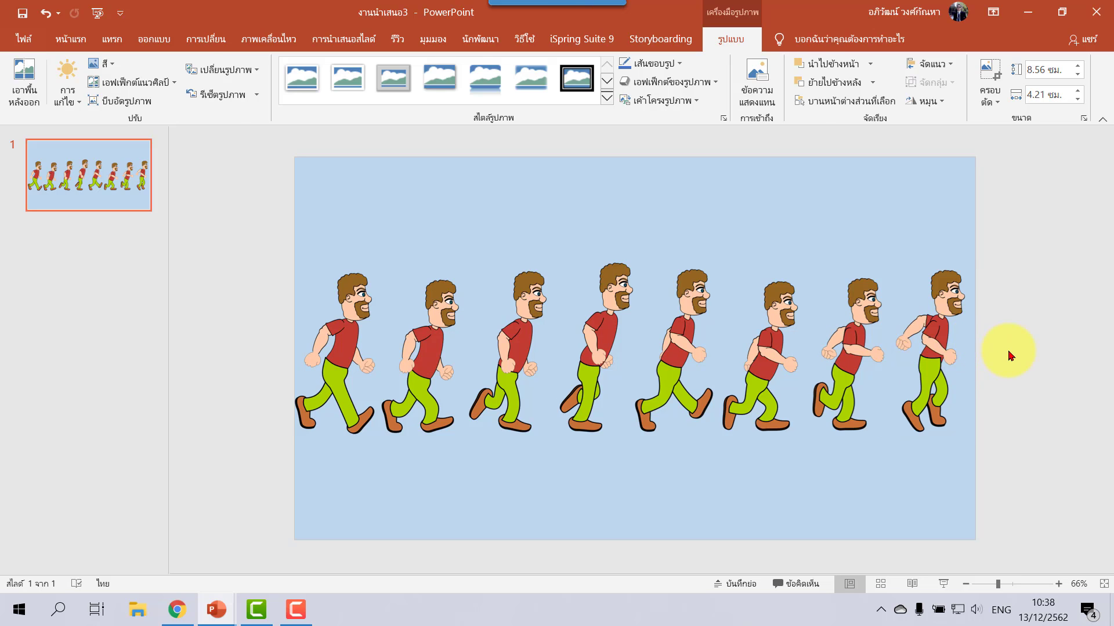
{"action": "left_click", "coordinate": [347, 359]}
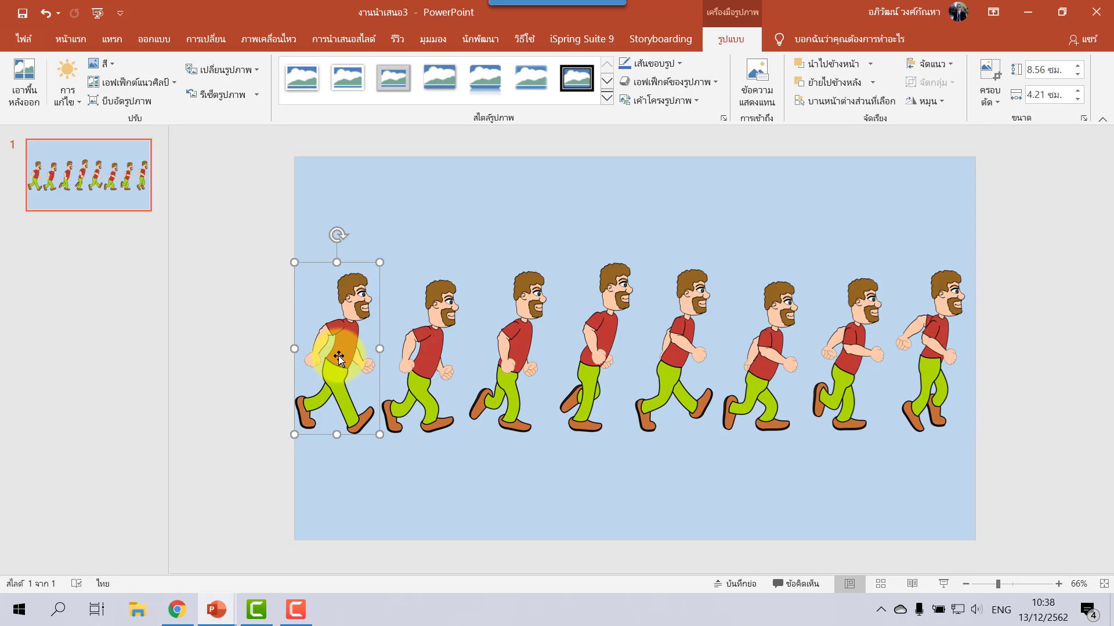
{"action": "left_click_drag", "start_coordinate": [339, 357], "coordinate": [348, 369]}
{"action": "key", "text": "ctrl+z"}
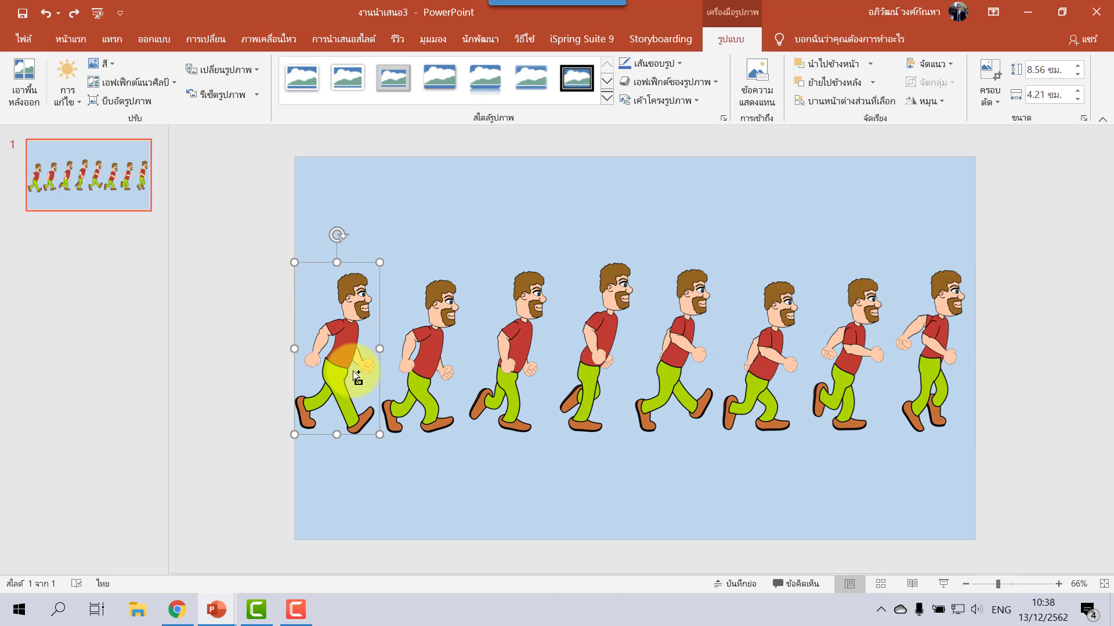
- Place a copy of the first figure at the row's right end as the ninth figure
{"action": "left_click", "coordinate": [343, 356], "text": "ctrl"}
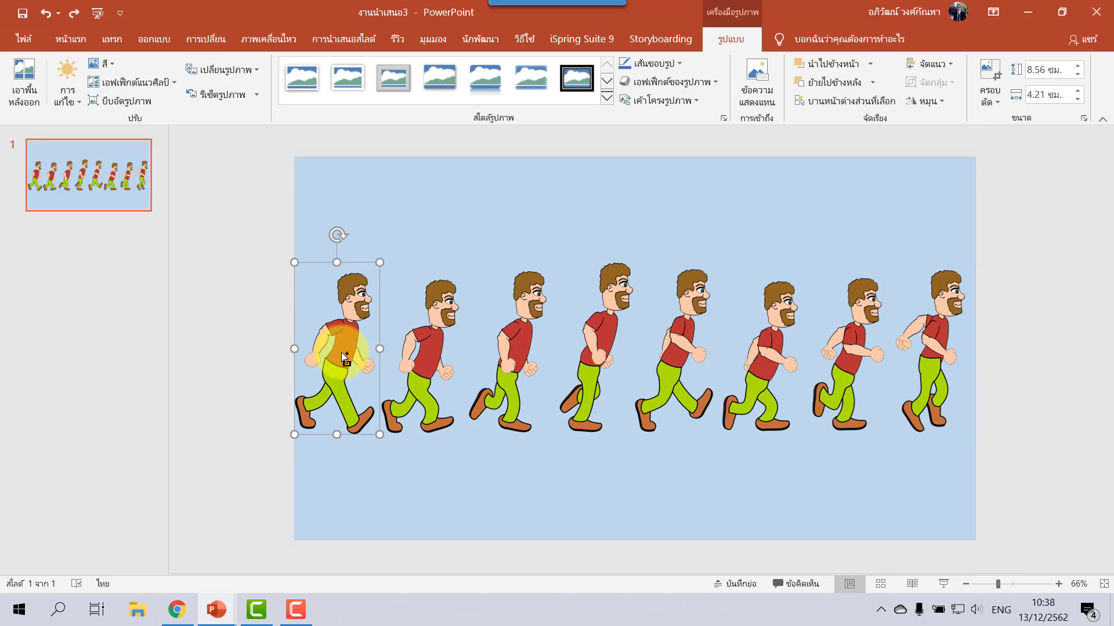
{"action": "left_click_drag", "start_coordinate": [341, 353], "coordinate": [1009, 336]}
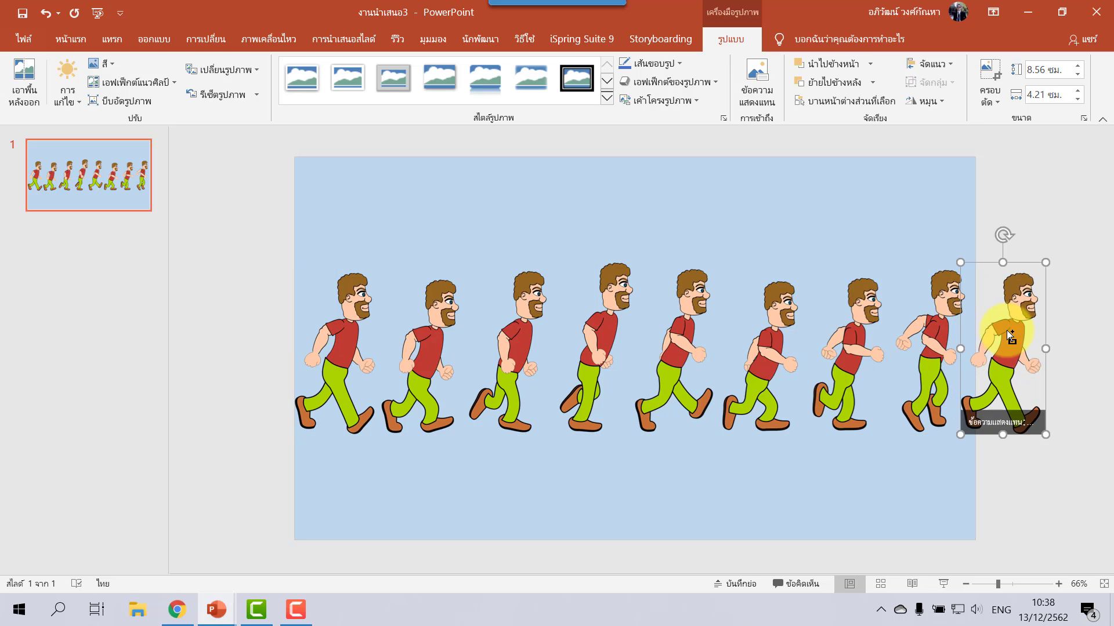
{"action": "left_click", "coordinate": [1048, 489]}
{"action": "left_click", "coordinate": [1021, 380]}
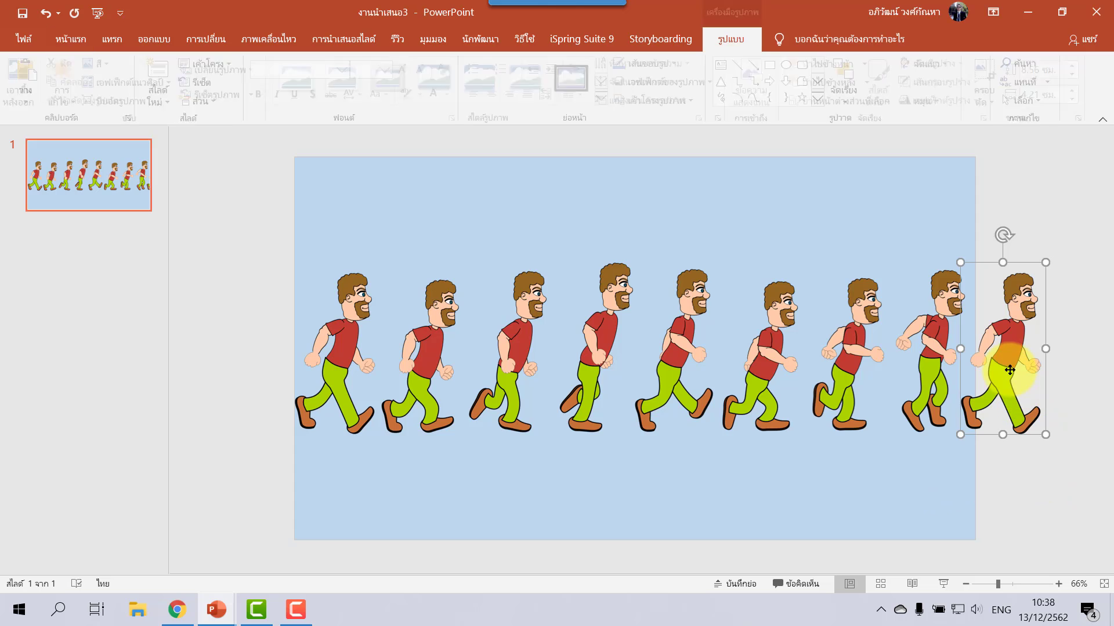
{"action": "left_click", "coordinate": [336, 368]}
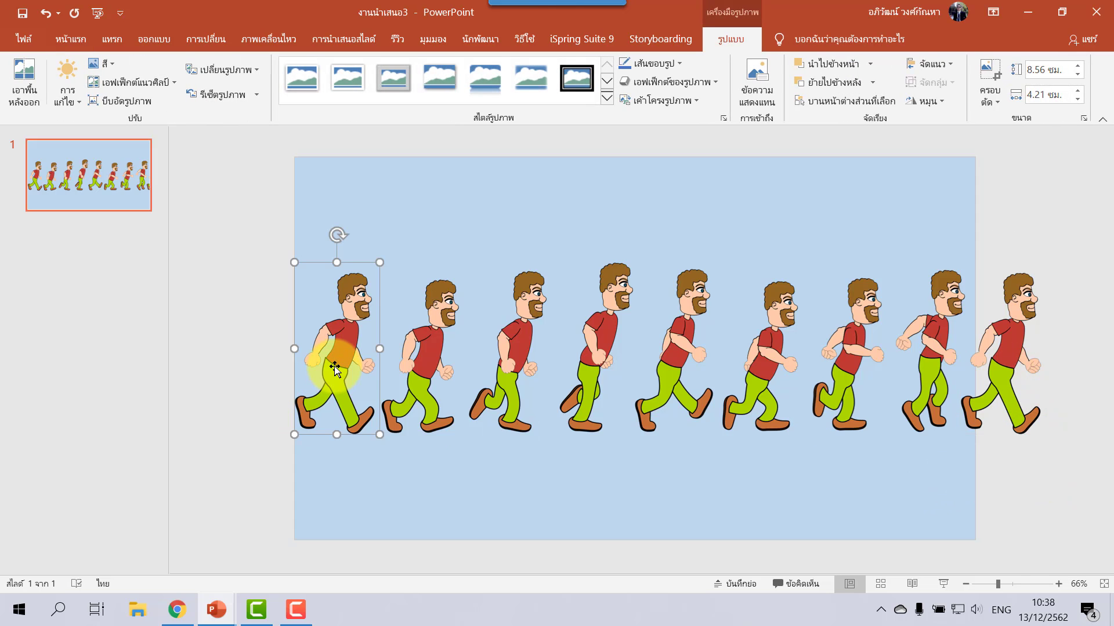
{"action": "left_click", "coordinate": [1020, 369]}
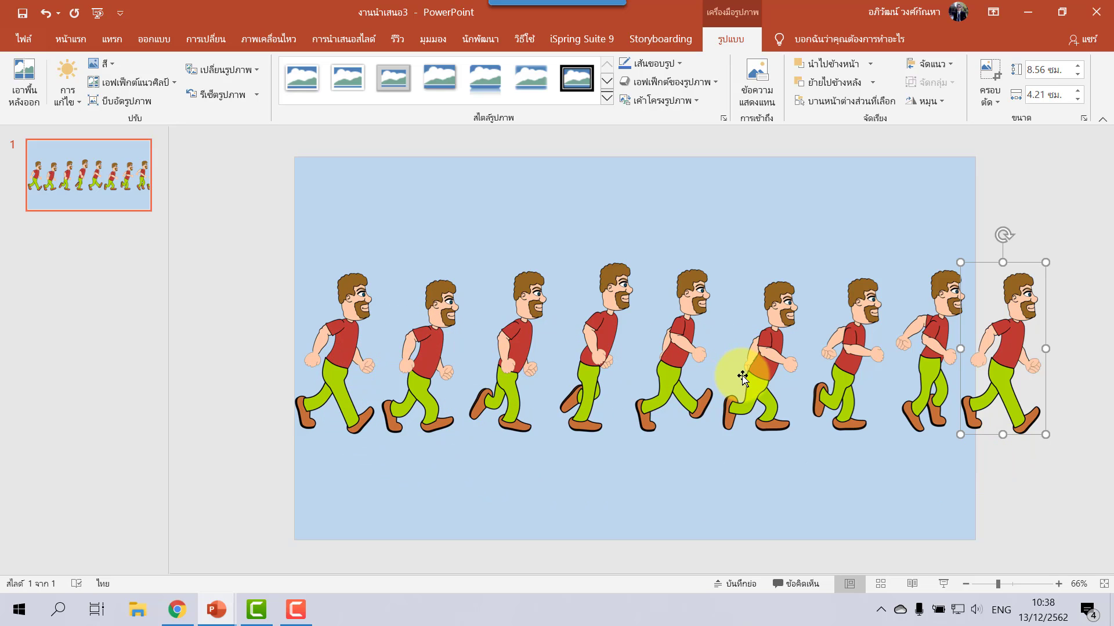
{"action": "left_click", "coordinate": [1018, 462]}
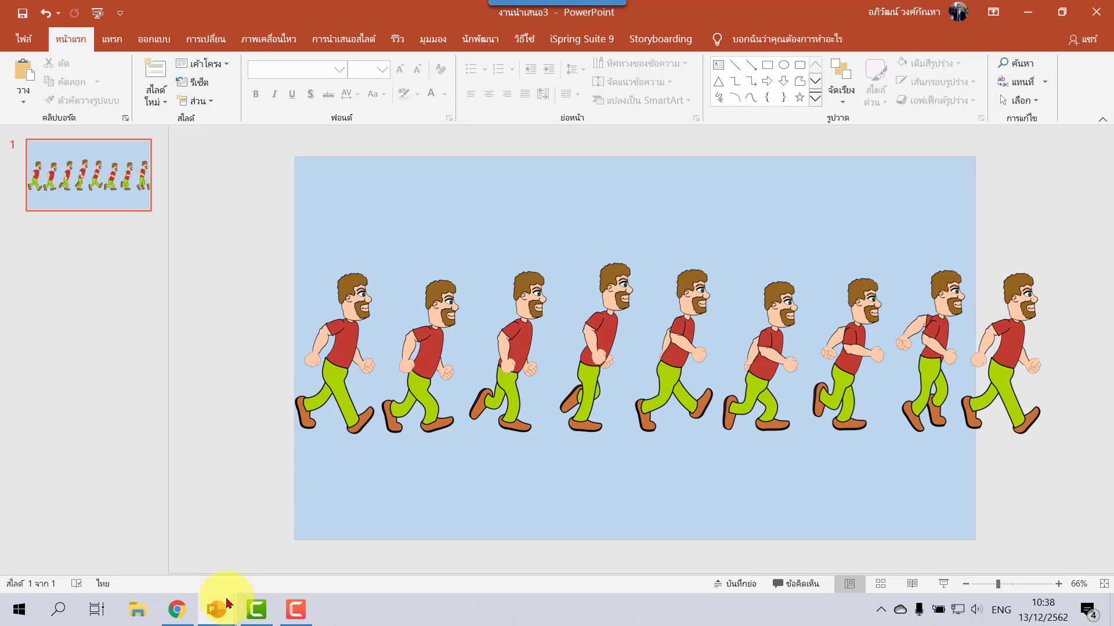
{"action": "mouse_move", "coordinate": [215, 609]}
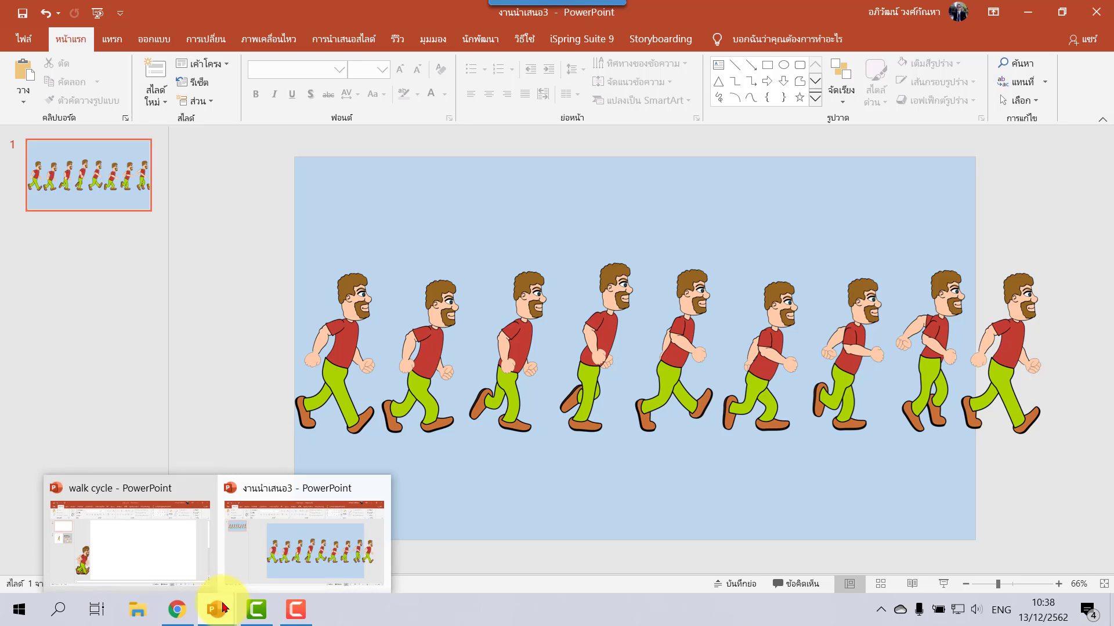
{"action": "left_click", "coordinate": [163, 537]}
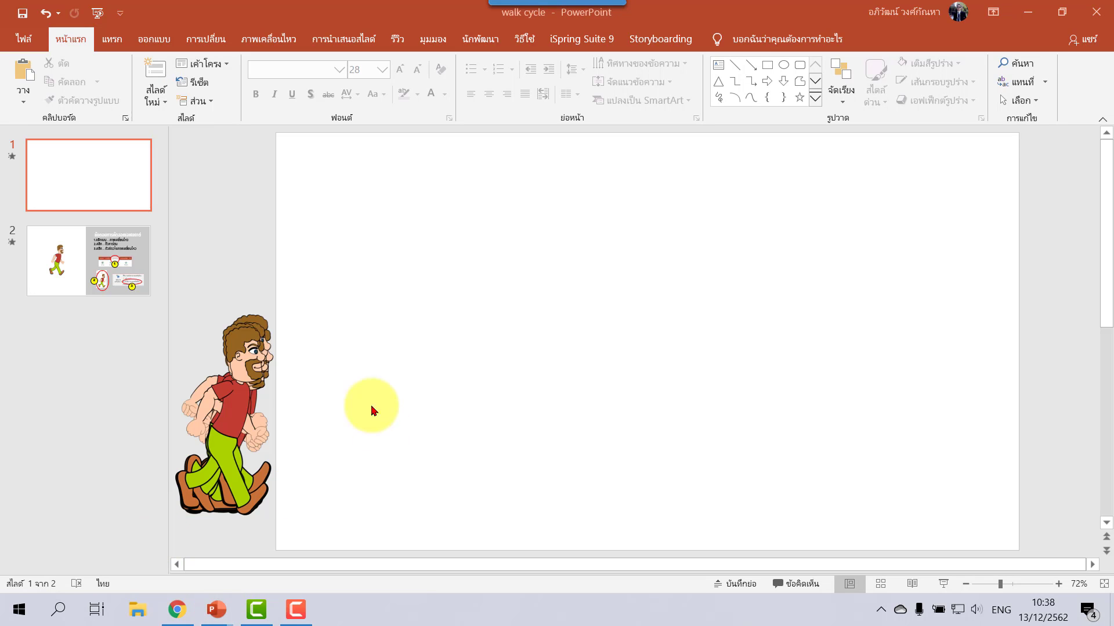
{"action": "left_click", "coordinate": [37, 257]}
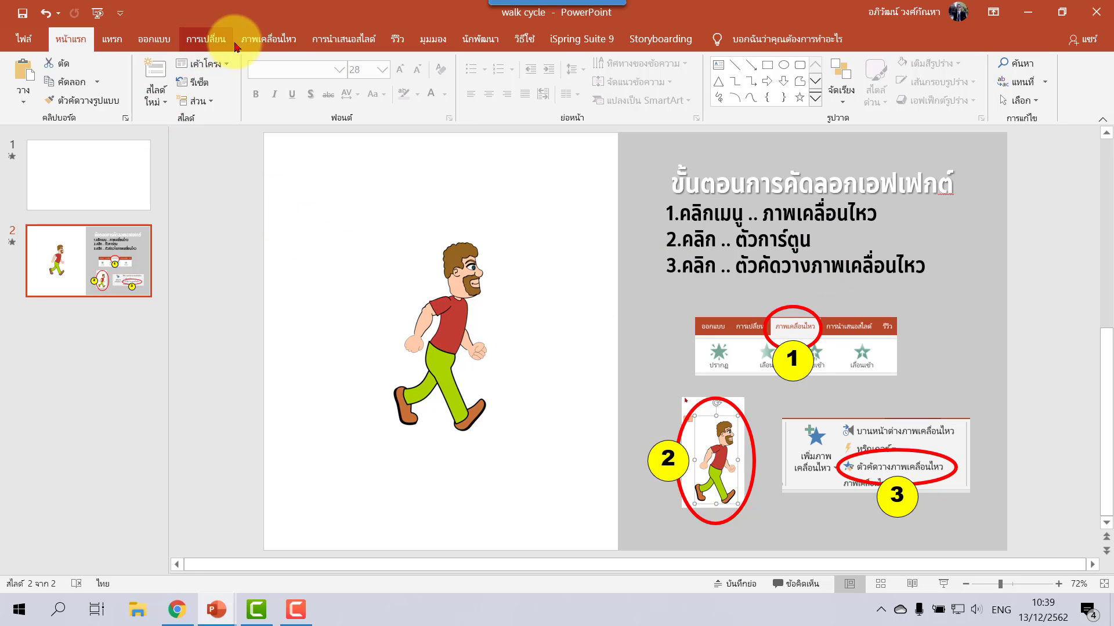
{"action": "left_click", "coordinate": [268, 39]}
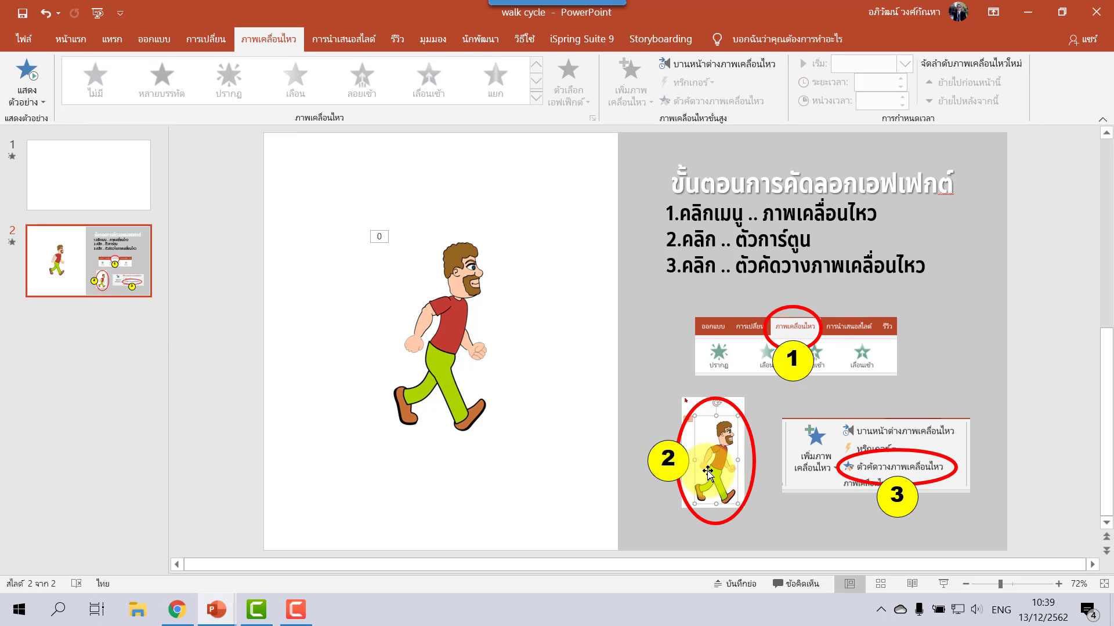
{"action": "left_click", "coordinate": [449, 339]}
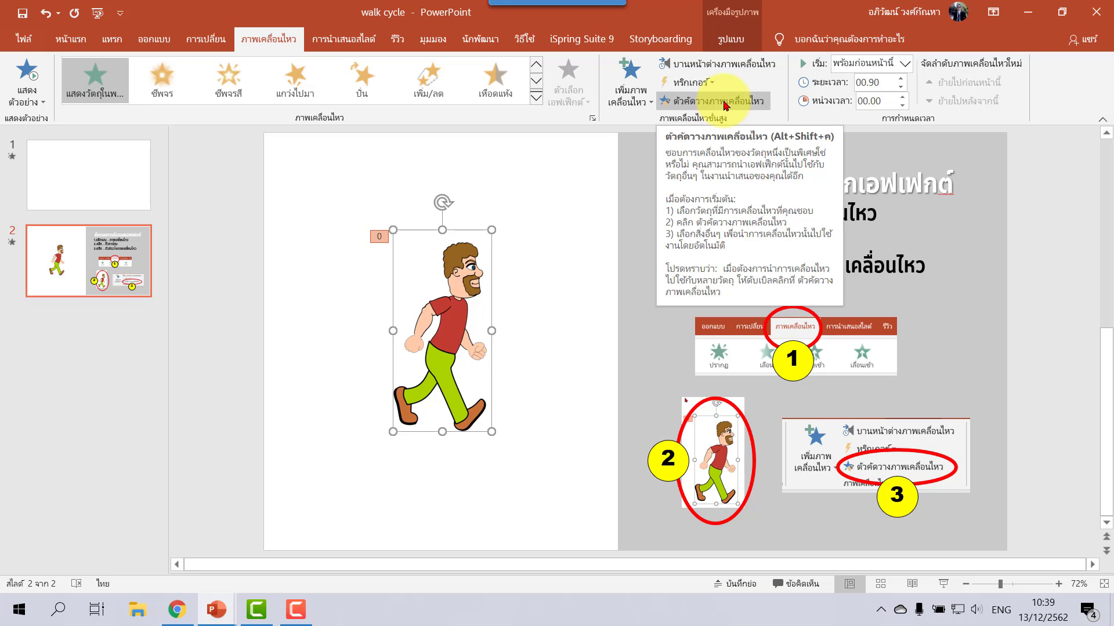
{"action": "mouse_move", "coordinate": [215, 610]}
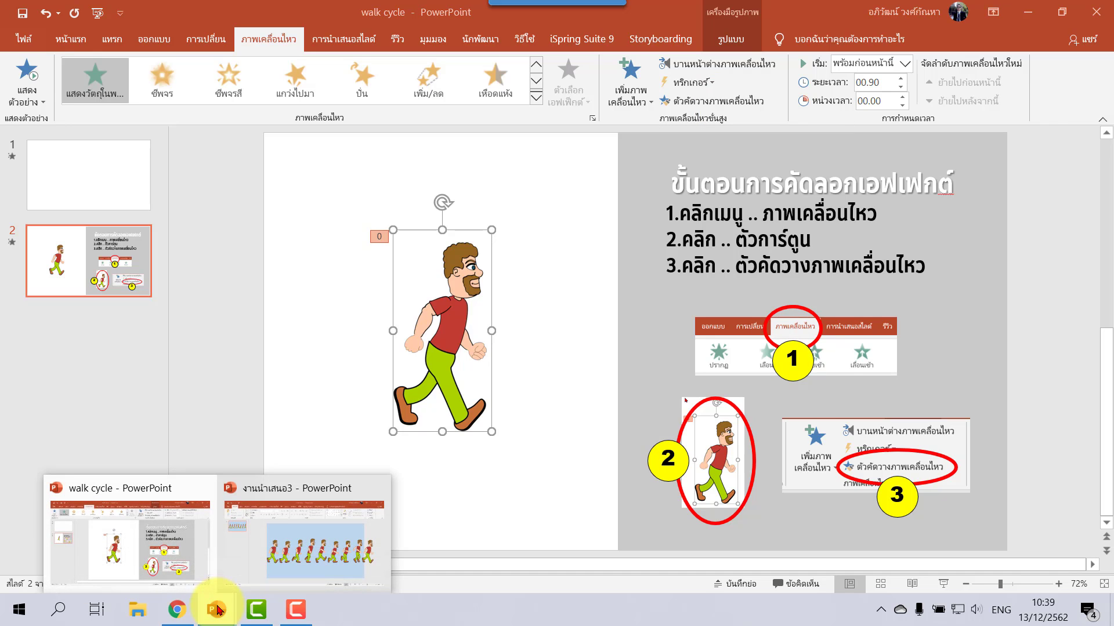
{"action": "left_click", "coordinate": [273, 548]}
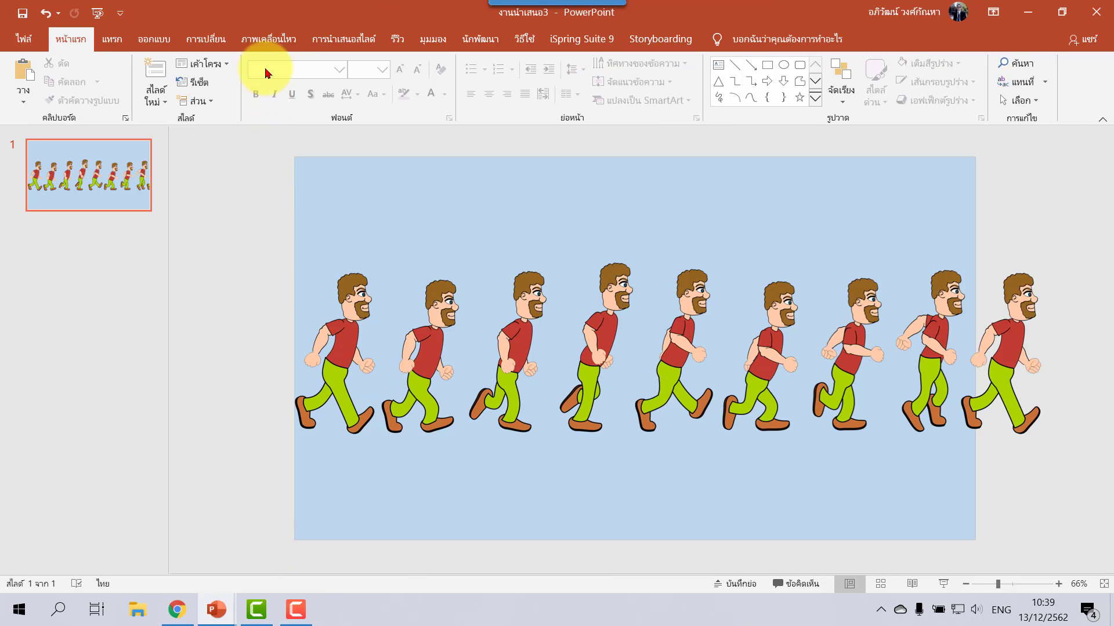
- Show the Animation Pane and pick up the walk cycle character's animation with Animation Painter
{"action": "left_click", "coordinate": [276, 42]}
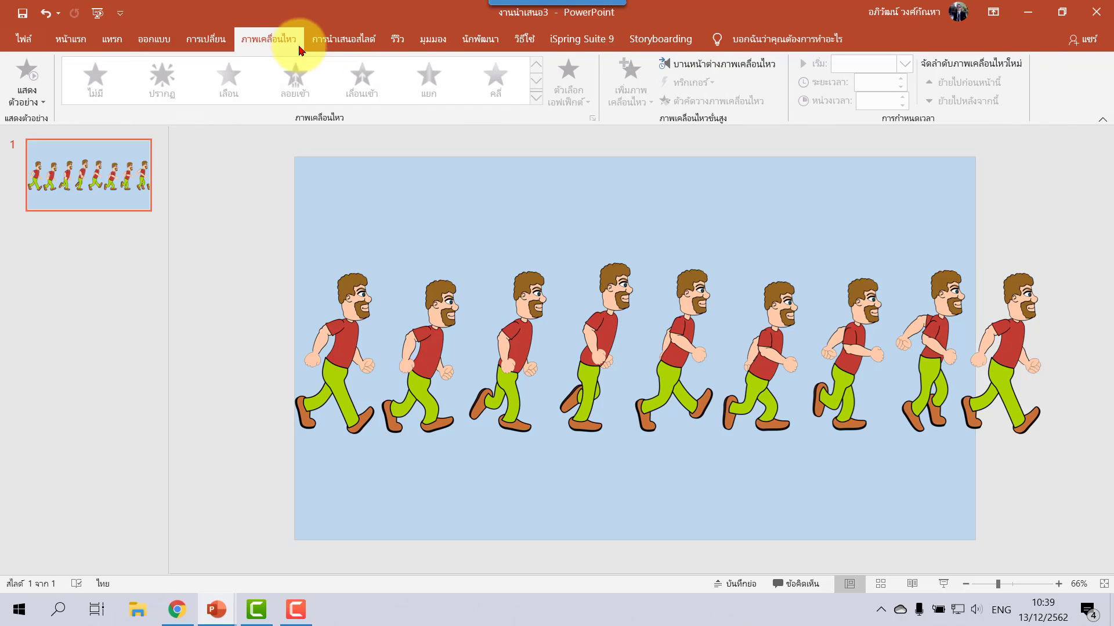
{"action": "left_click", "coordinate": [725, 65]}
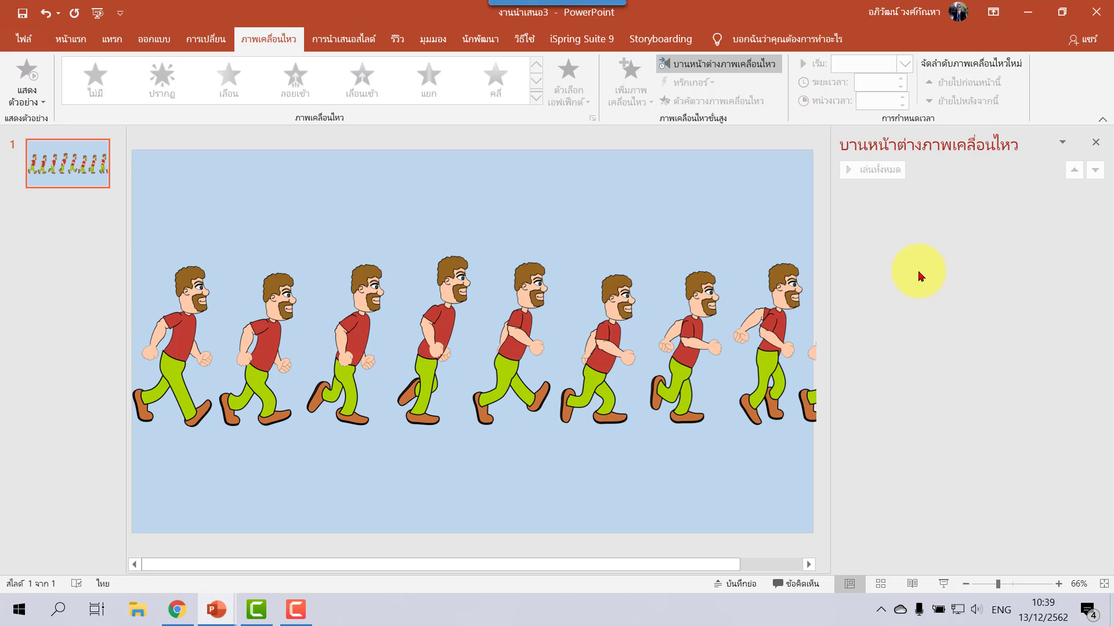
{"action": "mouse_move", "coordinate": [216, 610]}
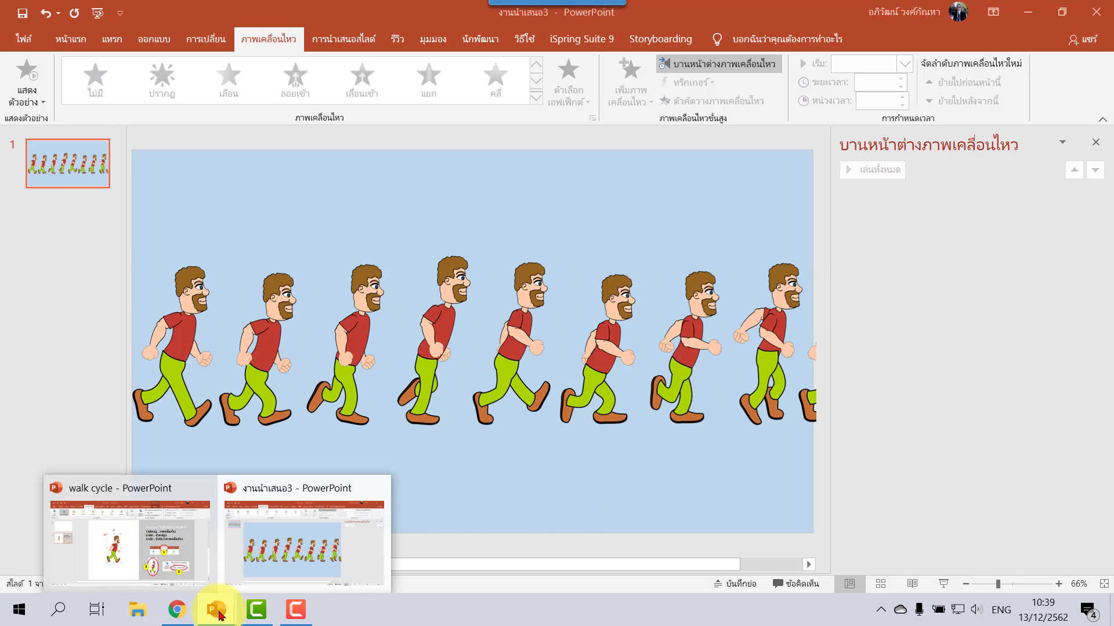
{"action": "left_click", "coordinate": [147, 560]}
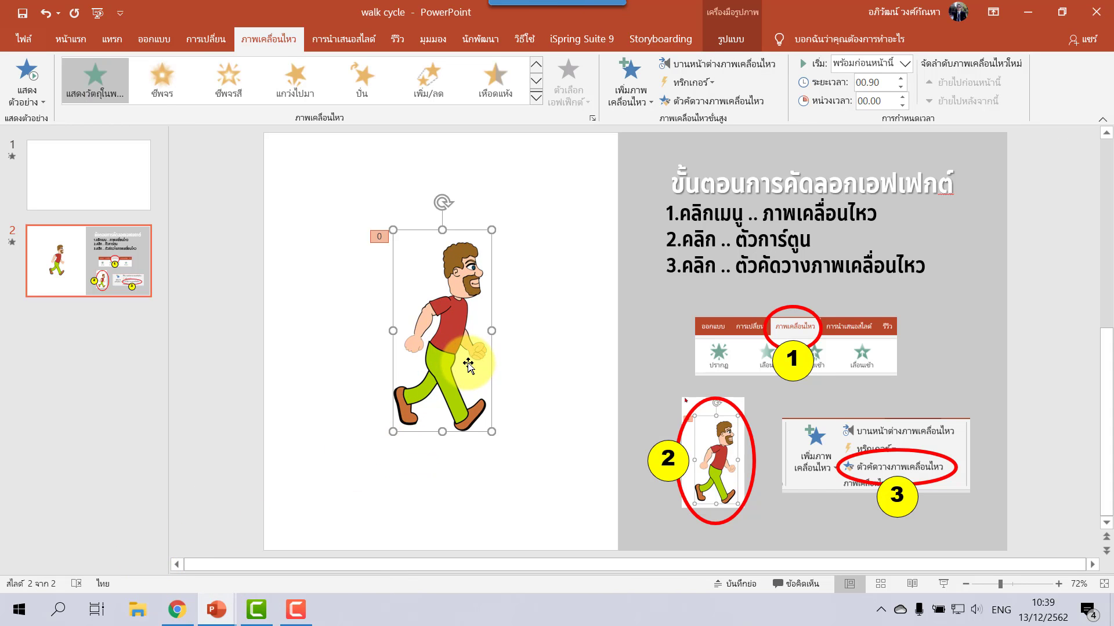
{"action": "left_click", "coordinate": [719, 104]}
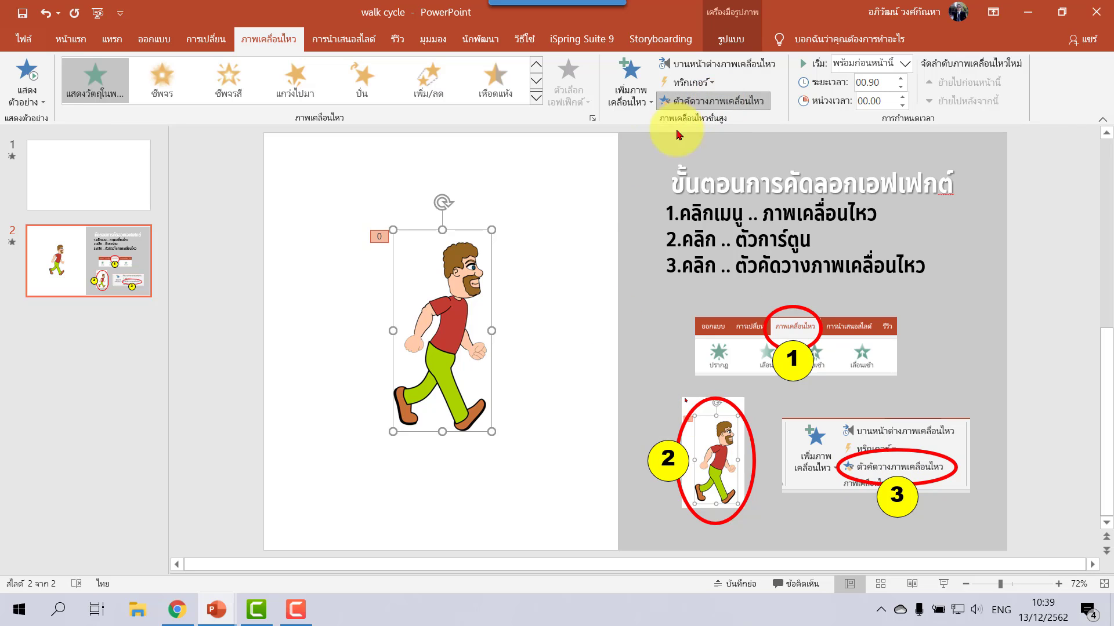
{"action": "mouse_move", "coordinate": [215, 610]}
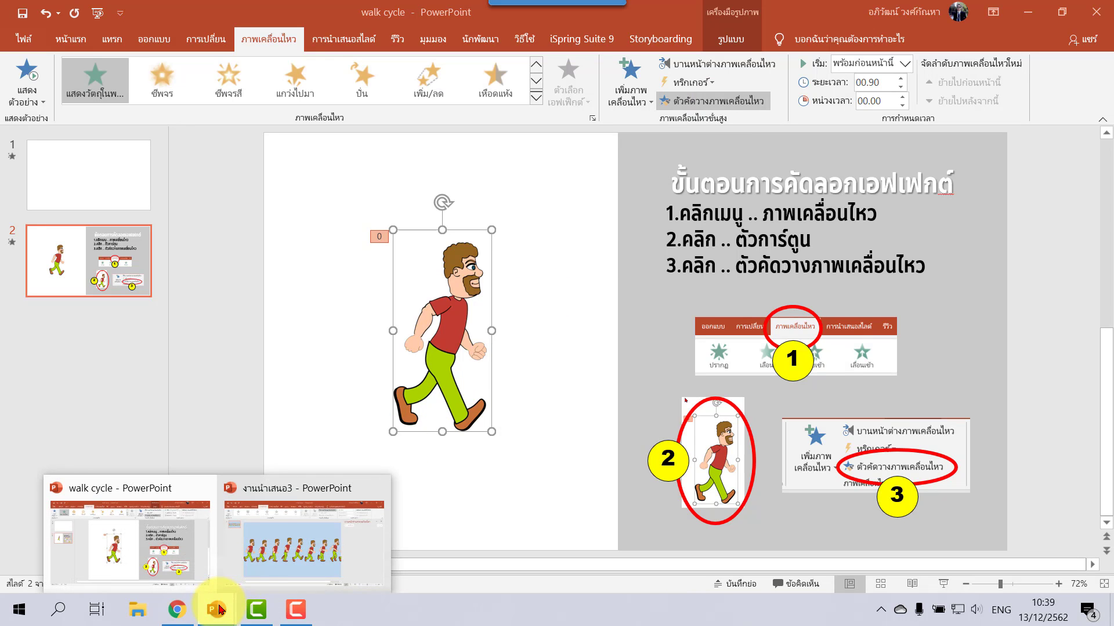
{"action": "left_click", "coordinate": [262, 566]}
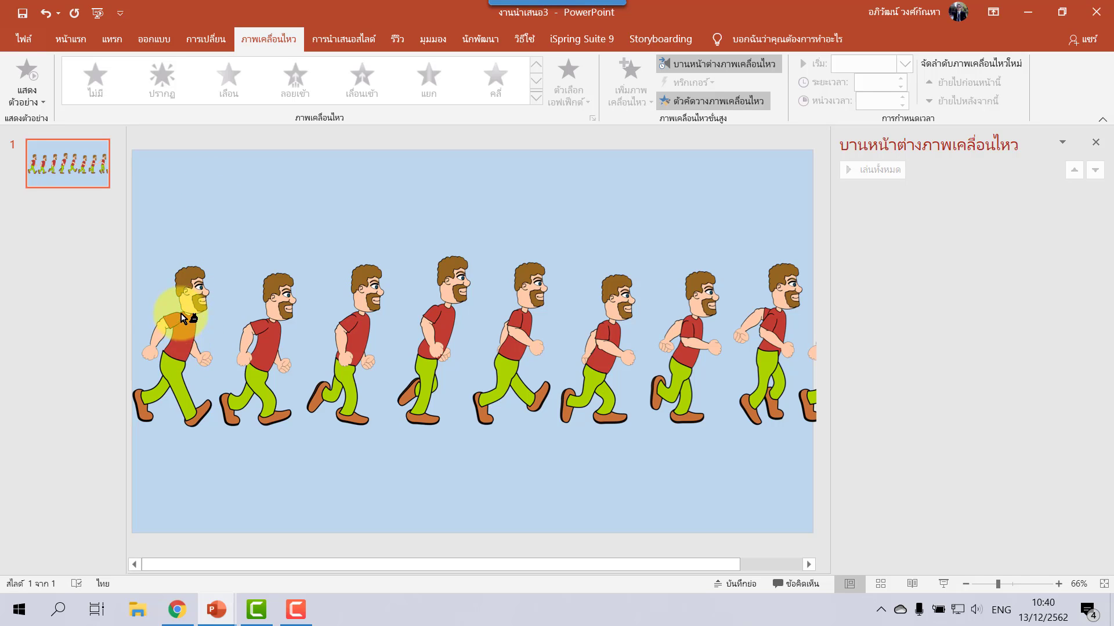
- Paint the copied animation onto the first four walking figures
{"action": "left_click", "coordinate": [182, 340]}
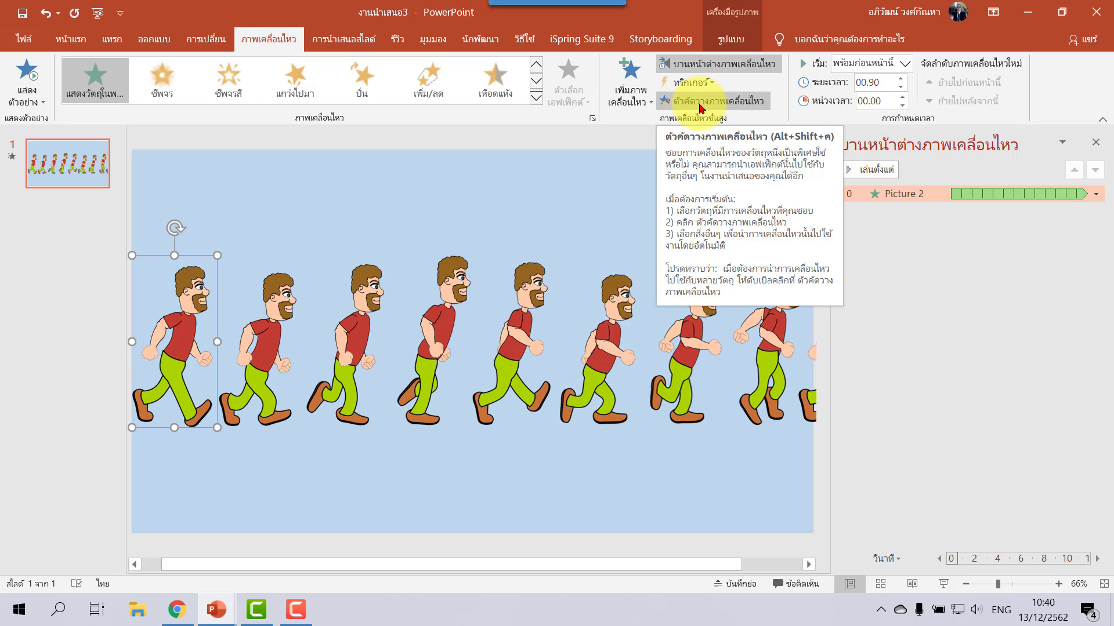
{"action": "left_click", "coordinate": [728, 103]}
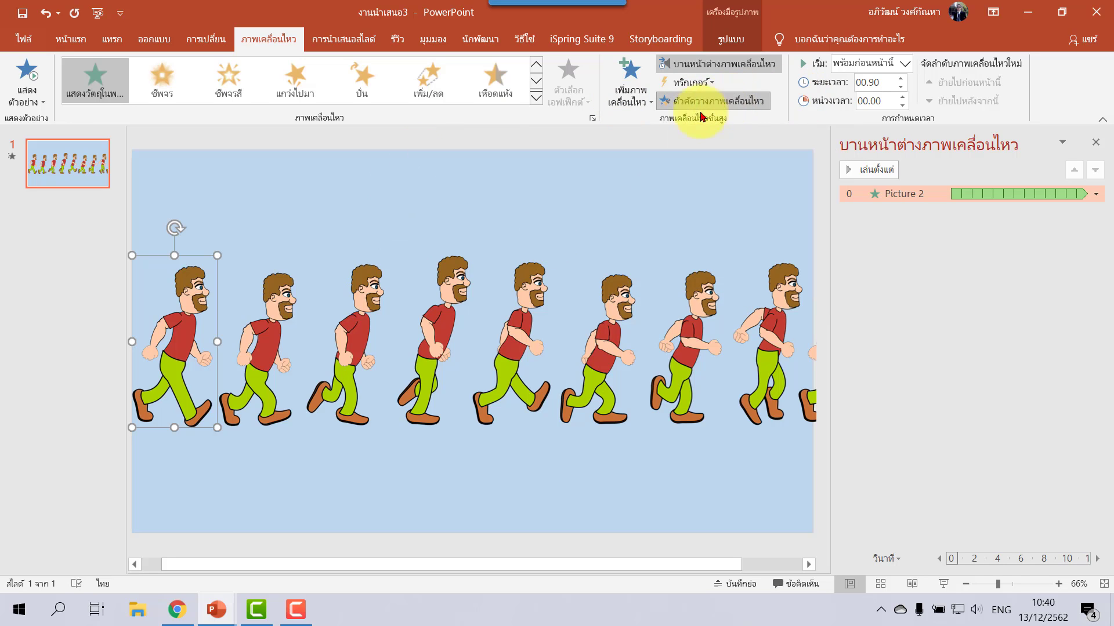
{"action": "left_click", "coordinate": [271, 335]}
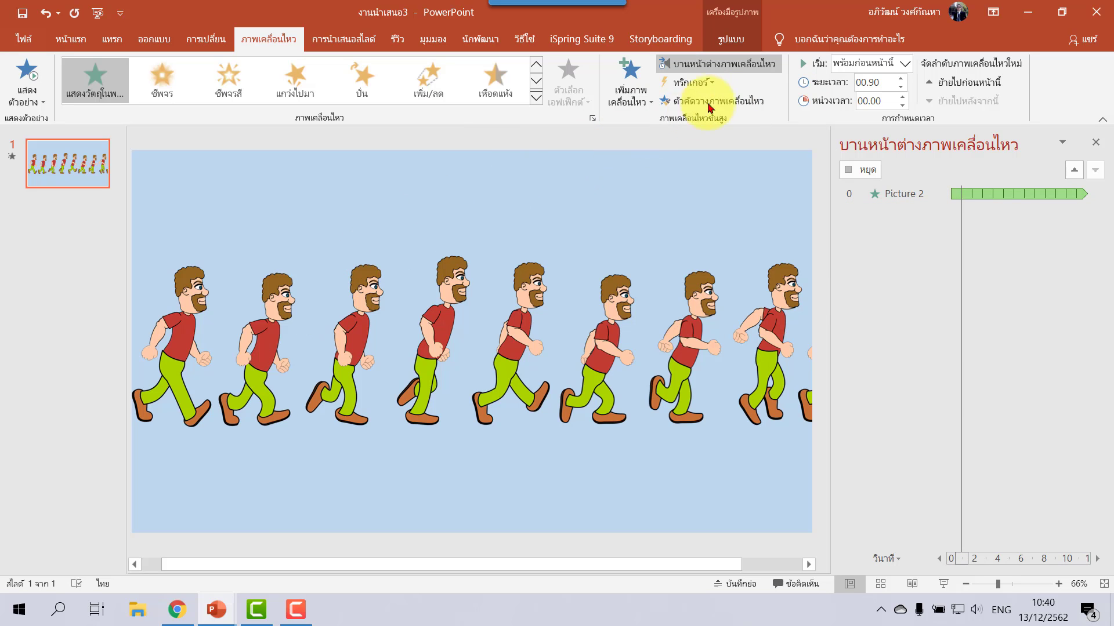
{"action": "left_click", "coordinate": [712, 103]}
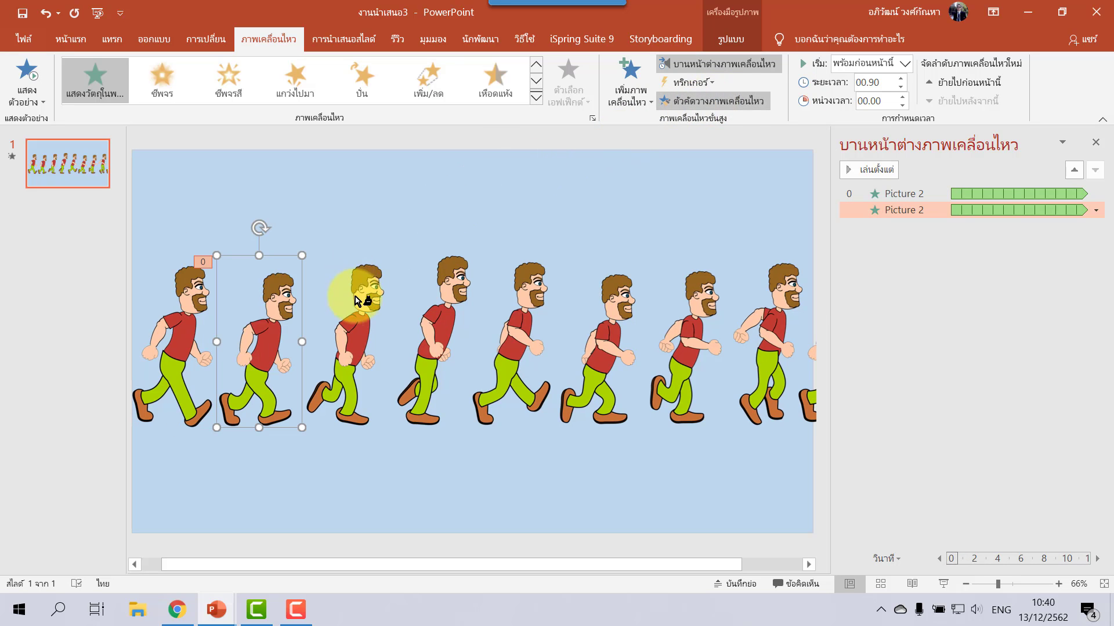
{"action": "left_click", "coordinate": [355, 331]}
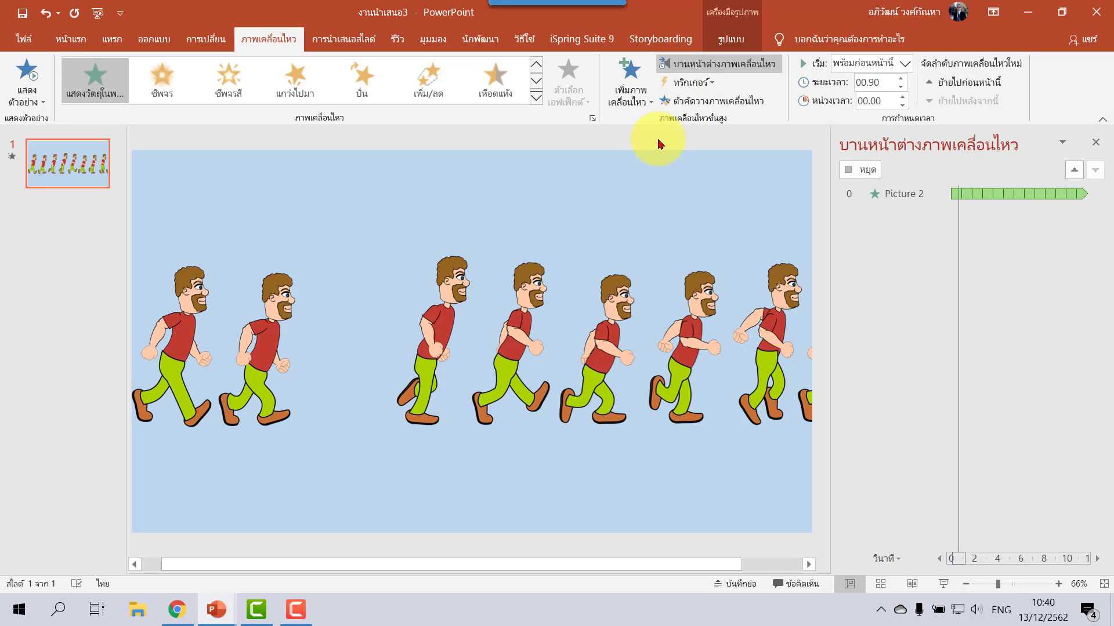
{"action": "left_click", "coordinate": [712, 103]}
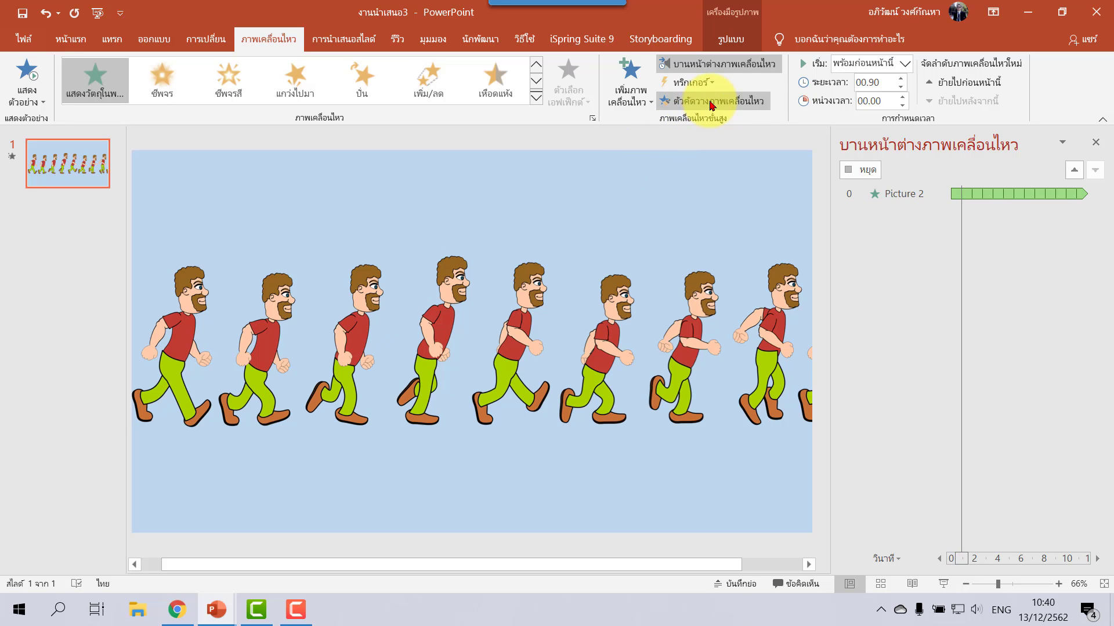
{"action": "left_click", "coordinate": [444, 324]}
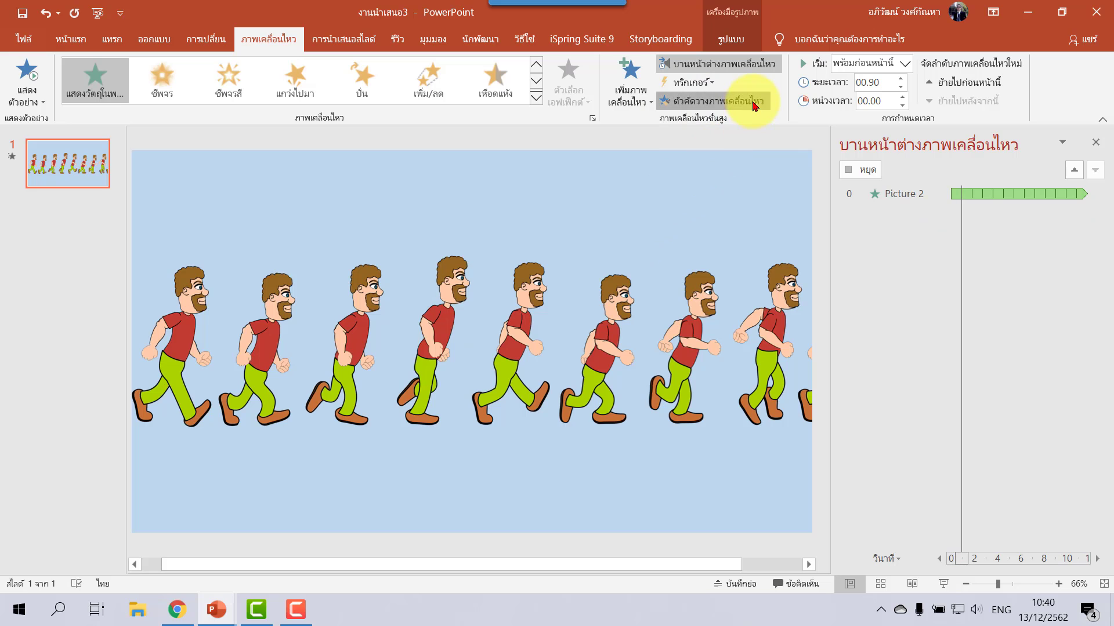
- Paint the same animation onto the fifth through ninth figures, then zoom out to 50%
{"action": "left_click", "coordinate": [720, 102]}
{"action": "left_click", "coordinate": [529, 316]}
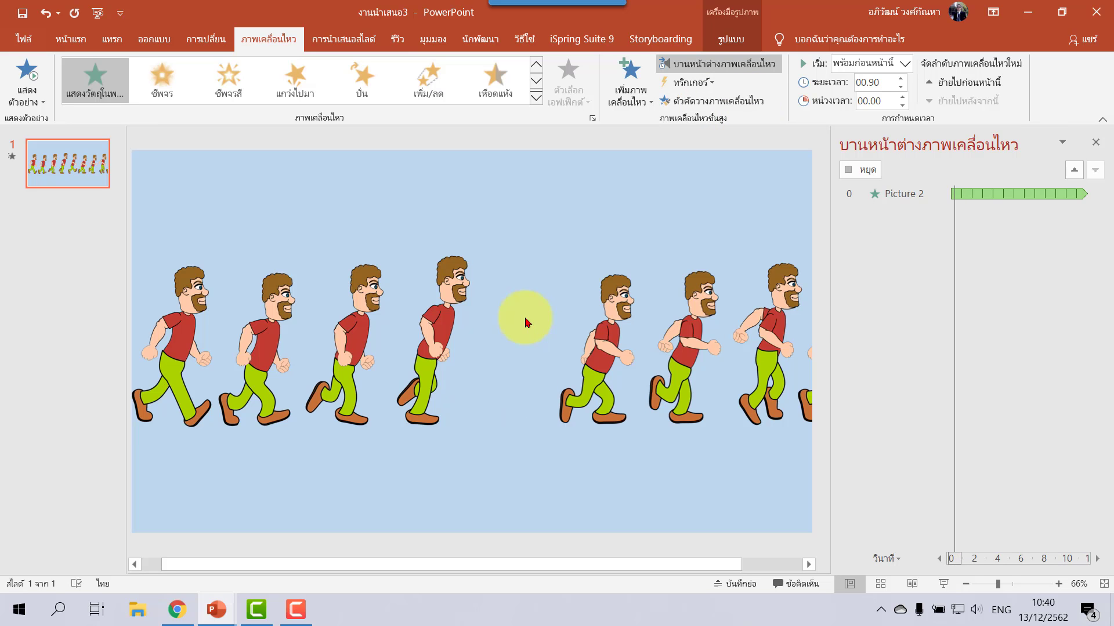
{"action": "left_click", "coordinate": [728, 105]}
{"action": "left_click", "coordinate": [600, 333]}
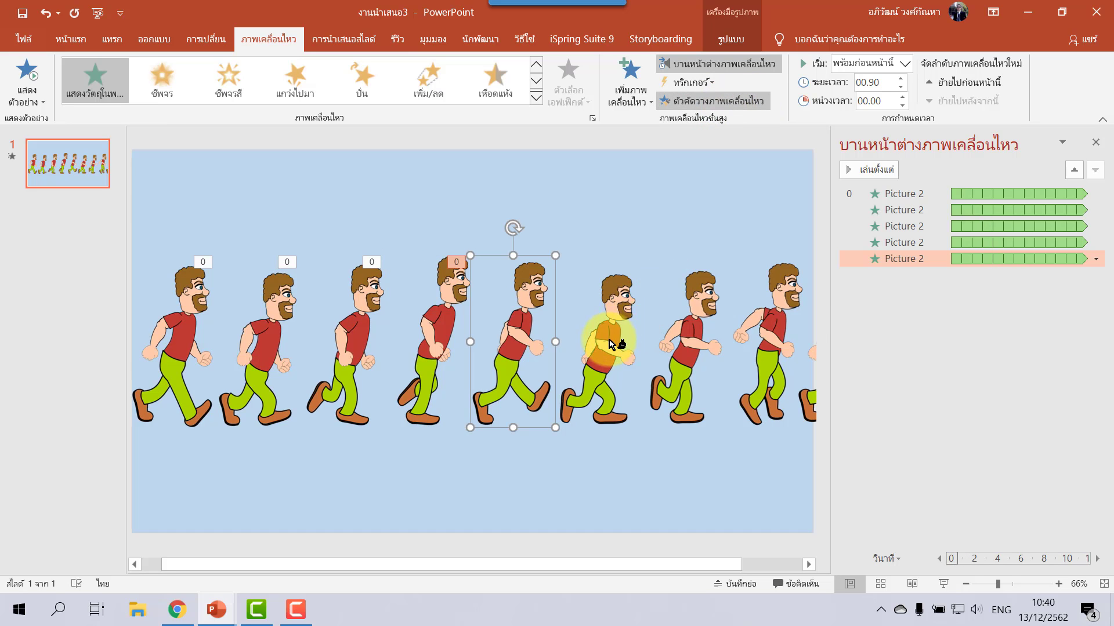
{"action": "left_click", "coordinate": [749, 101]}
{"action": "left_click", "coordinate": [688, 324]}
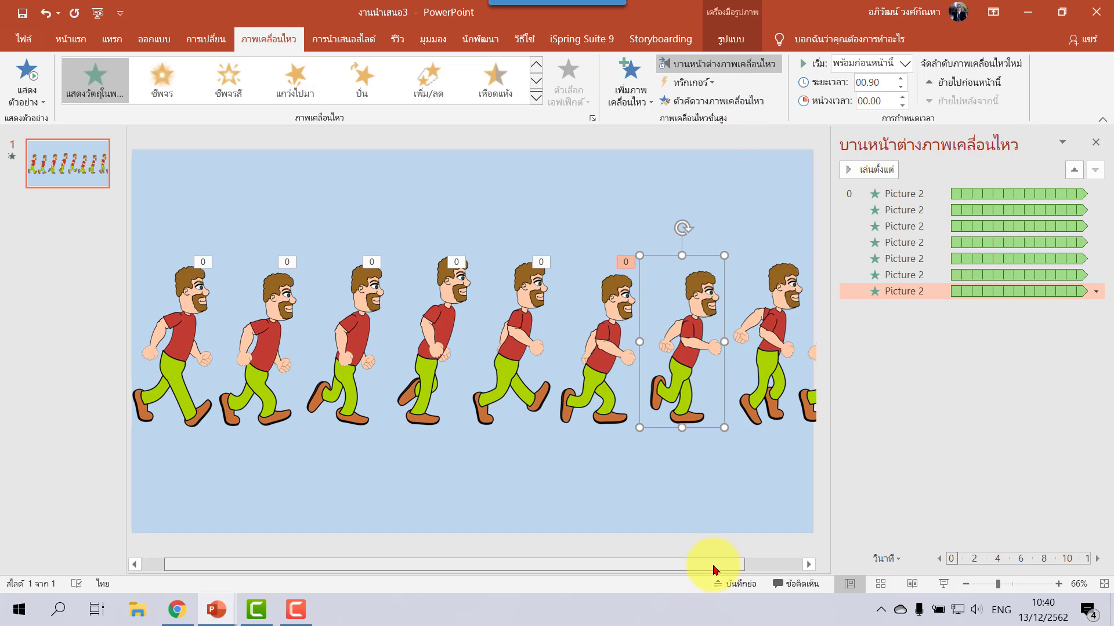
{"action": "left_click_drag", "start_coordinate": [714, 564], "coordinate": [766, 566]}
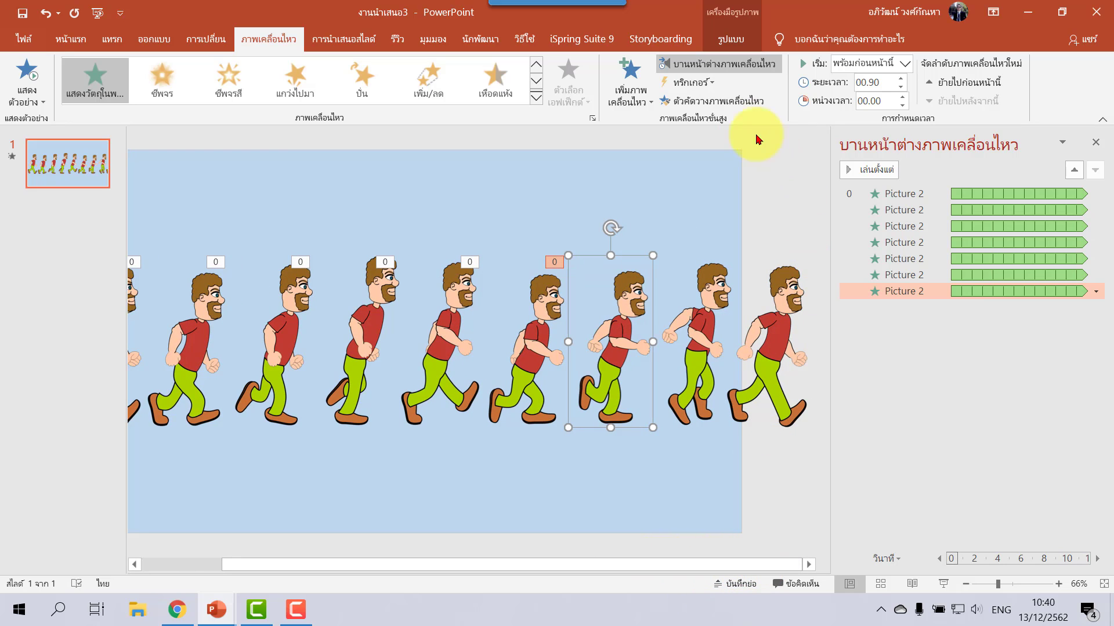
{"action": "left_click", "coordinate": [749, 101]}
{"action": "left_click", "coordinate": [703, 326]}
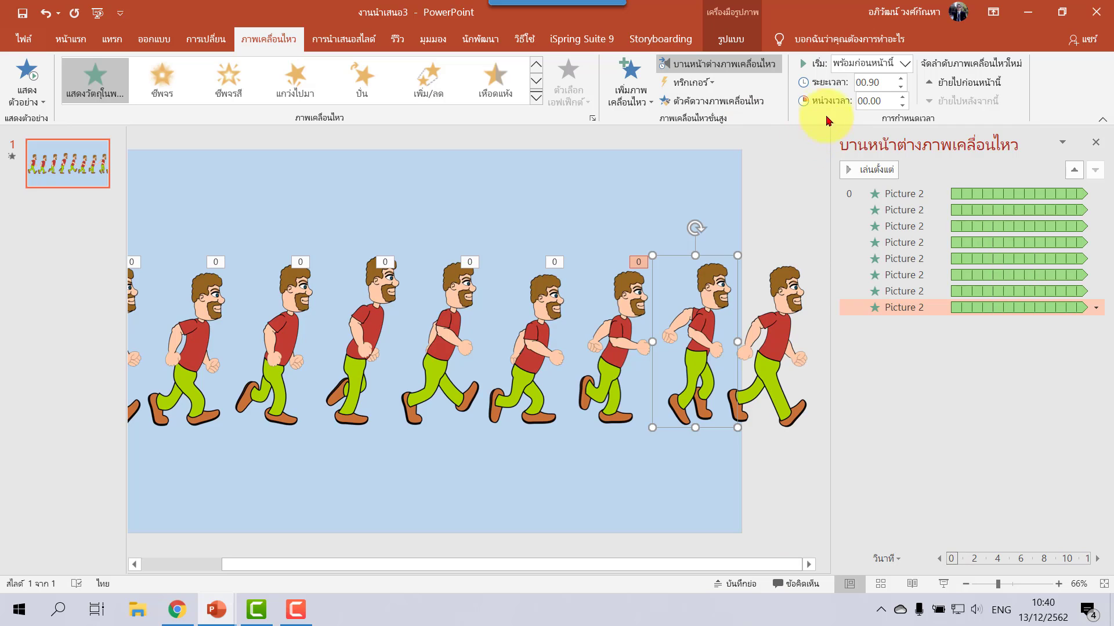
{"action": "left_click", "coordinate": [750, 103]}
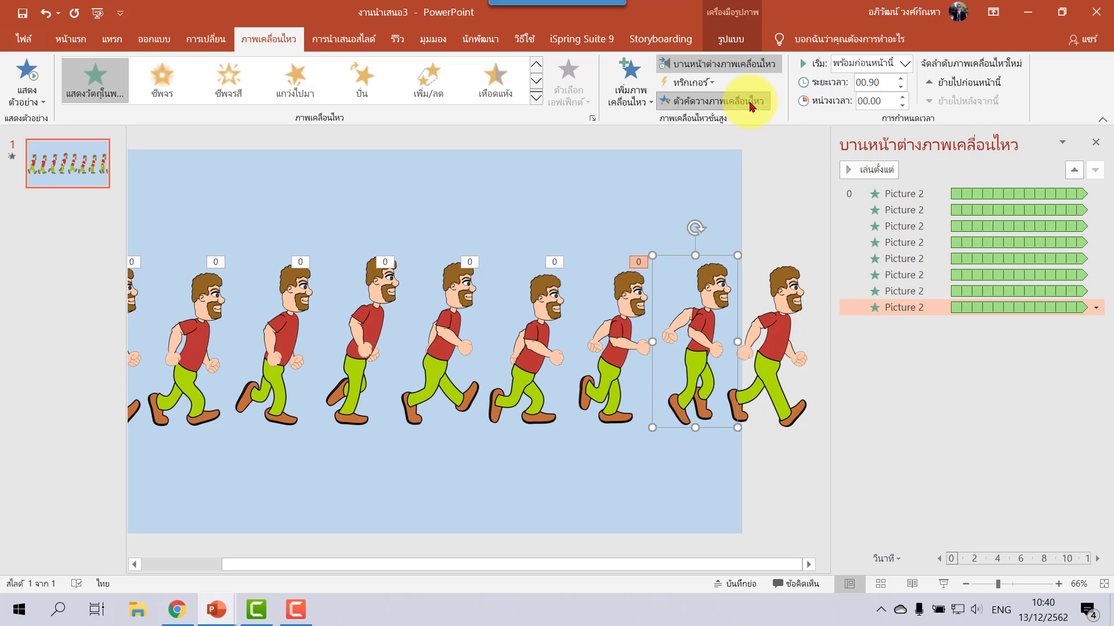
{"action": "left_click", "coordinate": [780, 349]}
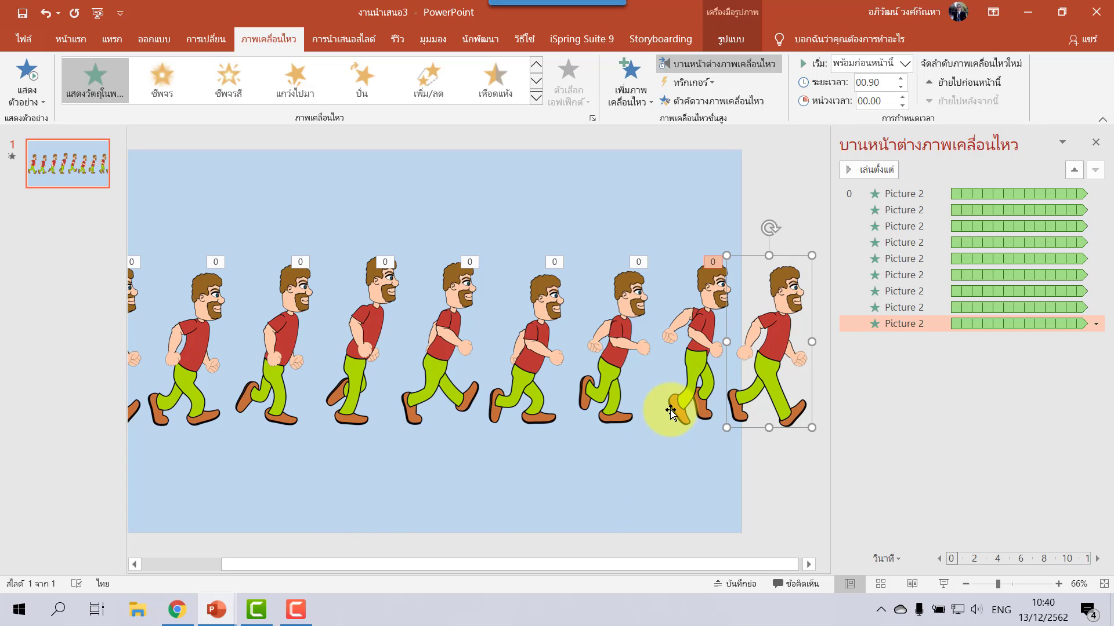
{"action": "scroll", "coordinate": [666, 411], "scroll_direction": "down", "scroll_amount": 1, "text": "ctrl"}
{"action": "scroll", "coordinate": [668, 413], "scroll_direction": "down", "scroll_amount": 1, "text": "ctrl"}
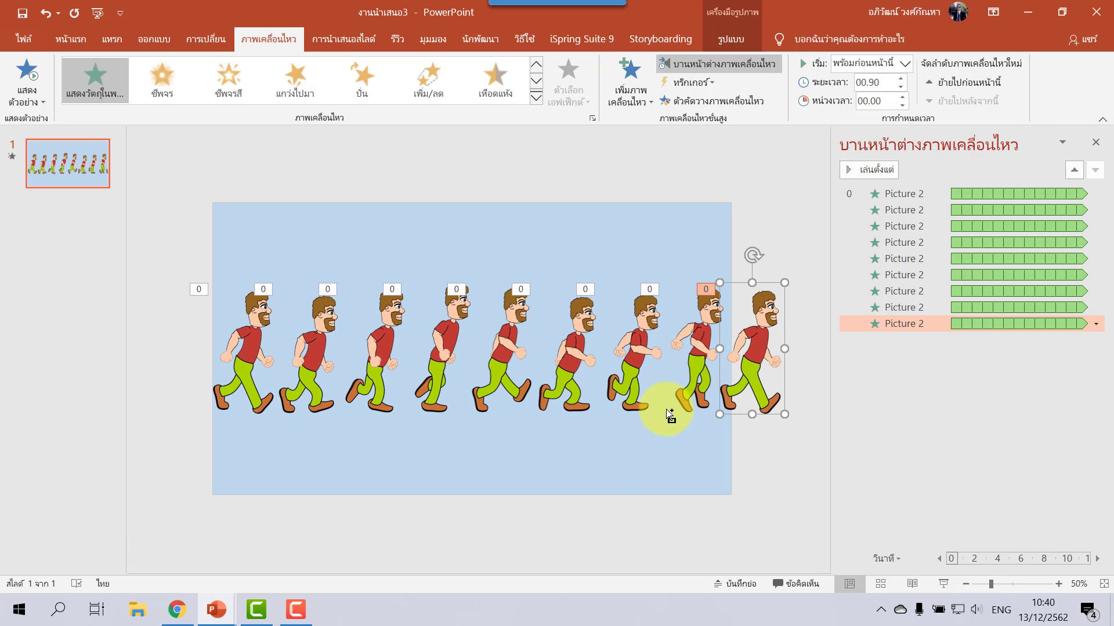
- Set Animation Pane rows 1–4 delays to 0.10, 0.20, 0.30 and 0.40 seconds
{"action": "left_click", "coordinate": [1007, 323]}
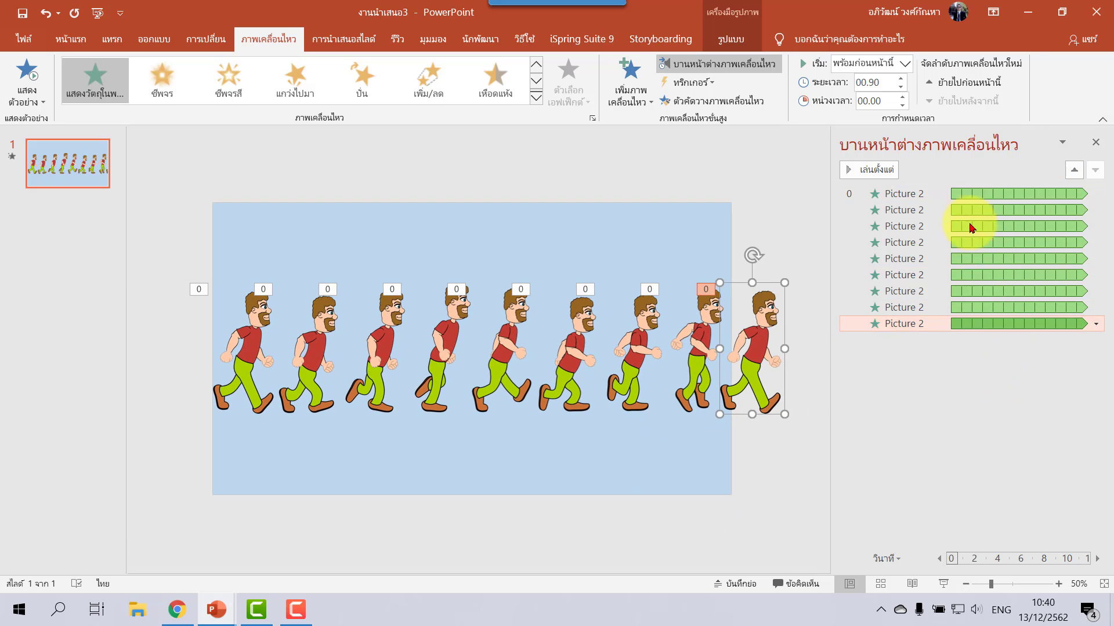
{"action": "left_click_drag", "start_coordinate": [943, 326], "coordinate": [936, 209]}
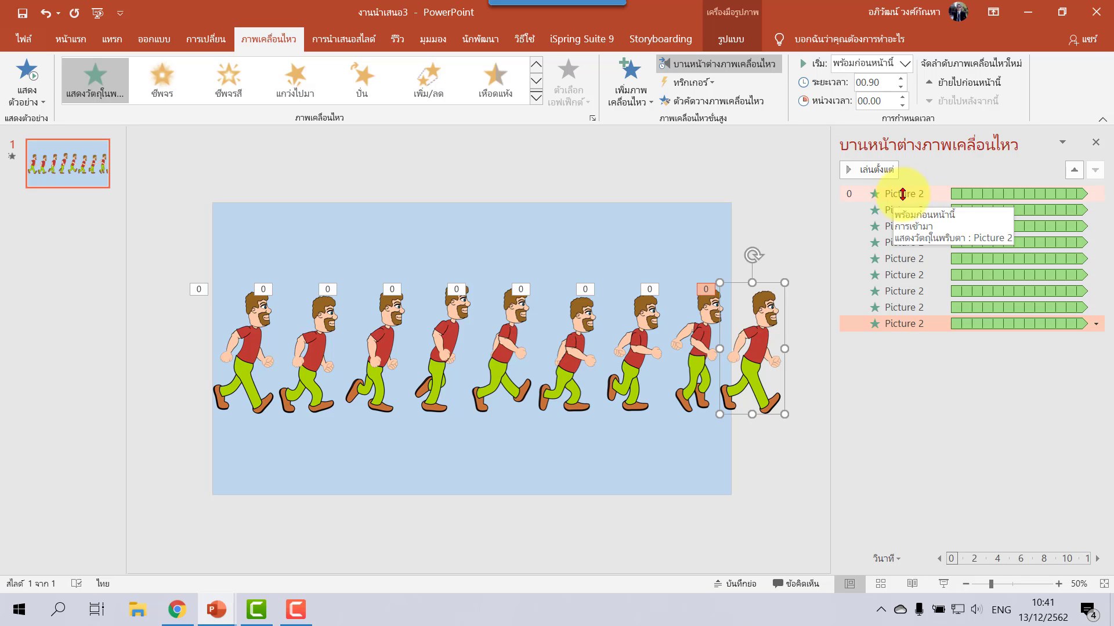
{"action": "left_click", "coordinate": [906, 195]}
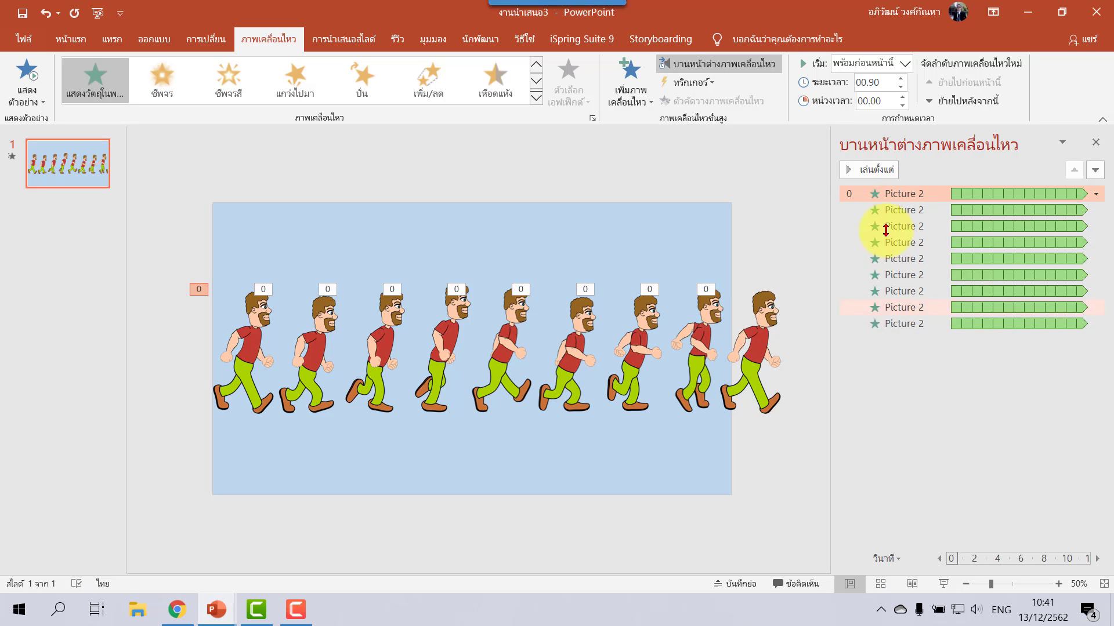
{"action": "double_click", "coordinate": [887, 103]}
{"action": "type", "text": "00.1"}
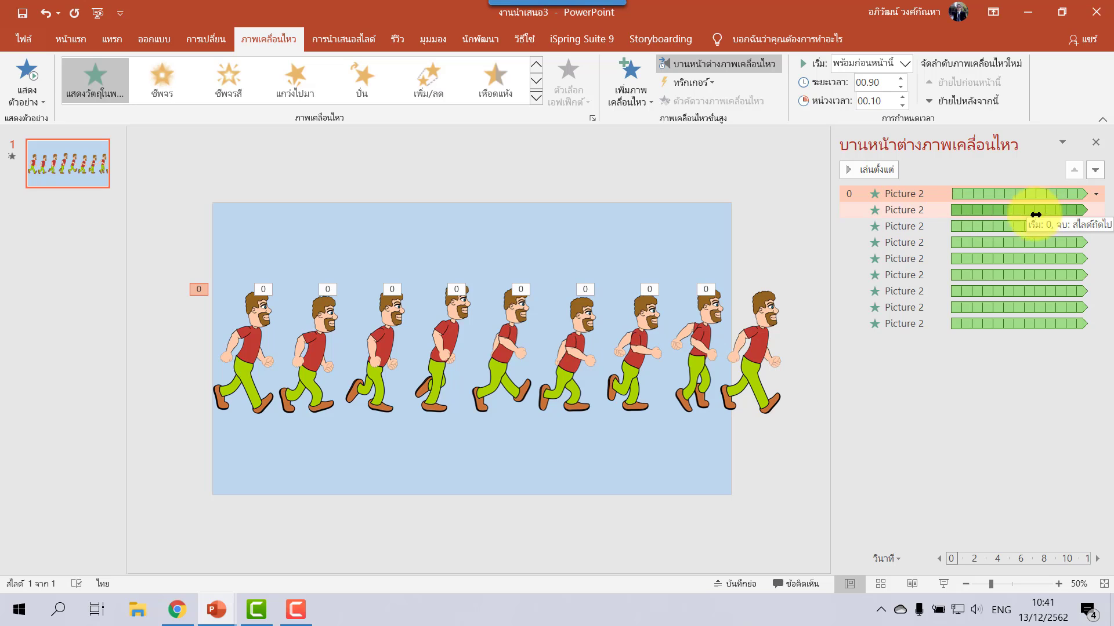
{"action": "left_click", "coordinate": [905, 211]}
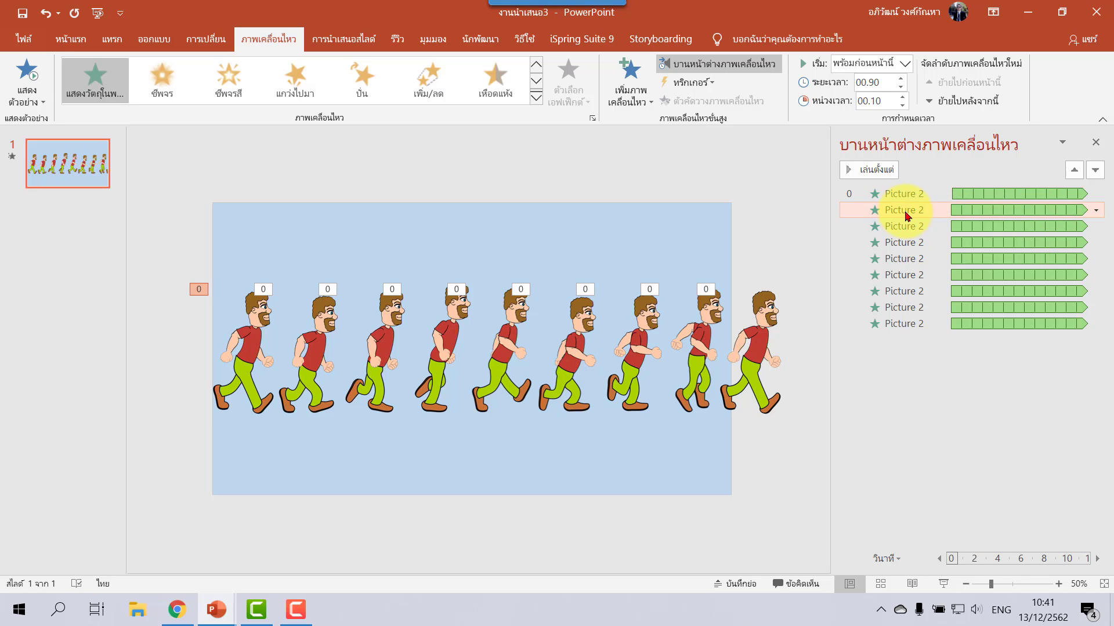
{"action": "double_click", "coordinate": [870, 100]}
{"action": "type", "text": "00.2"}
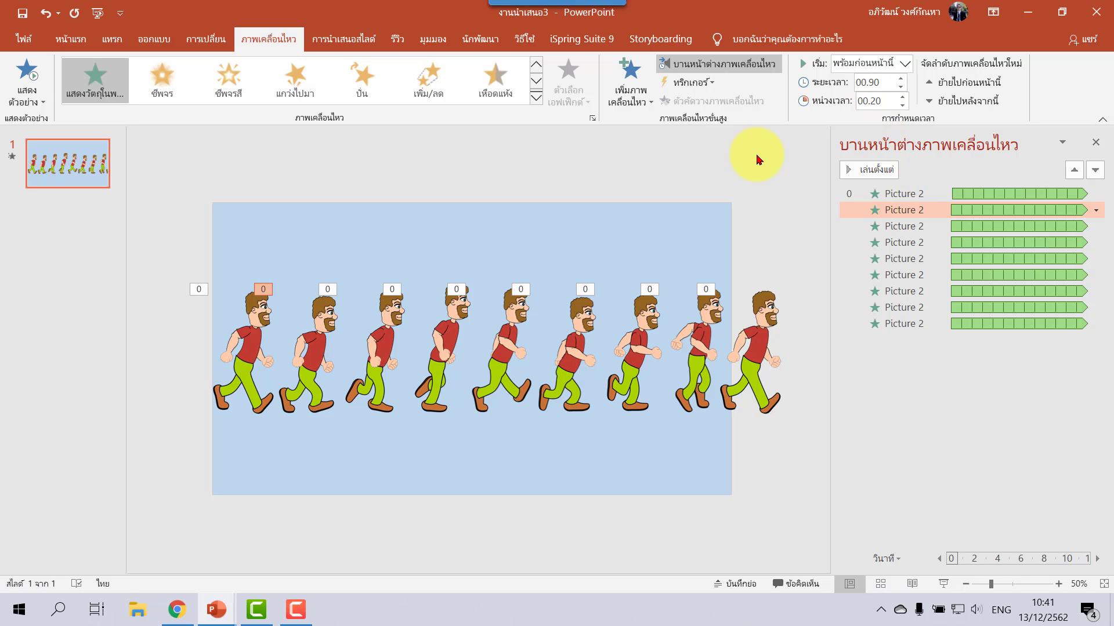
{"action": "key", "text": "Return"}
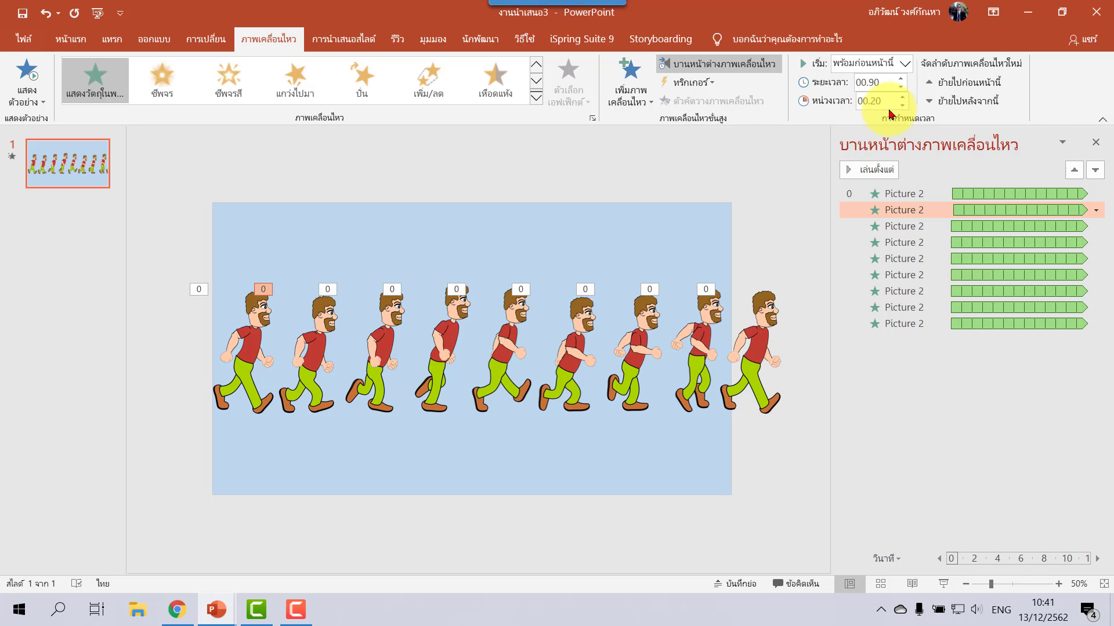
{"action": "left_click", "coordinate": [911, 227]}
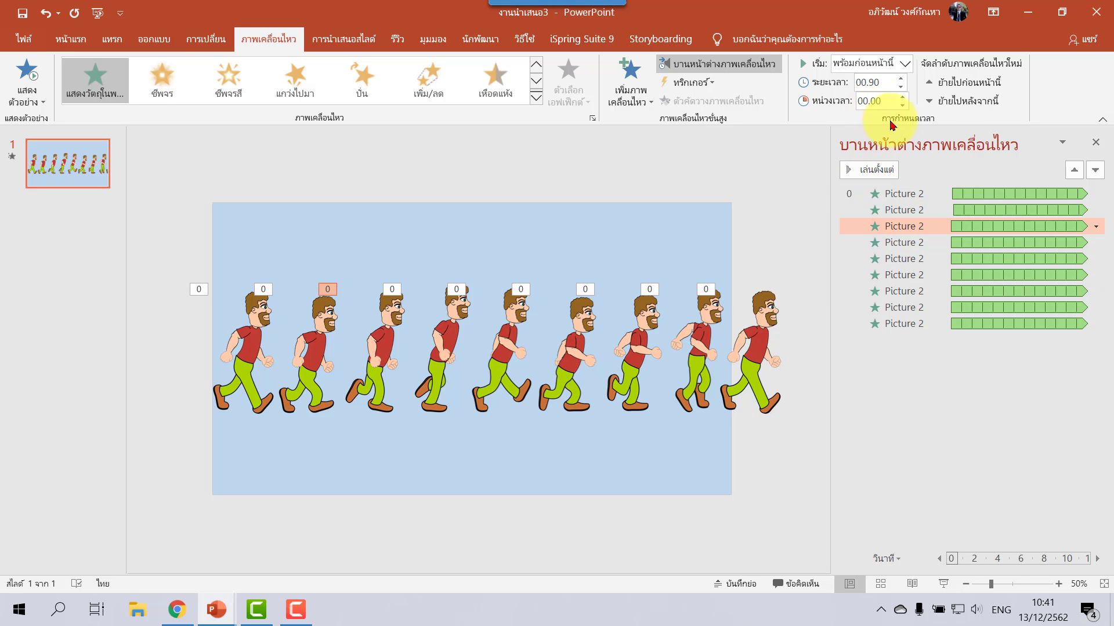
{"action": "type", "text": "0.1"}
{"action": "left_click", "coordinate": [905, 242]}
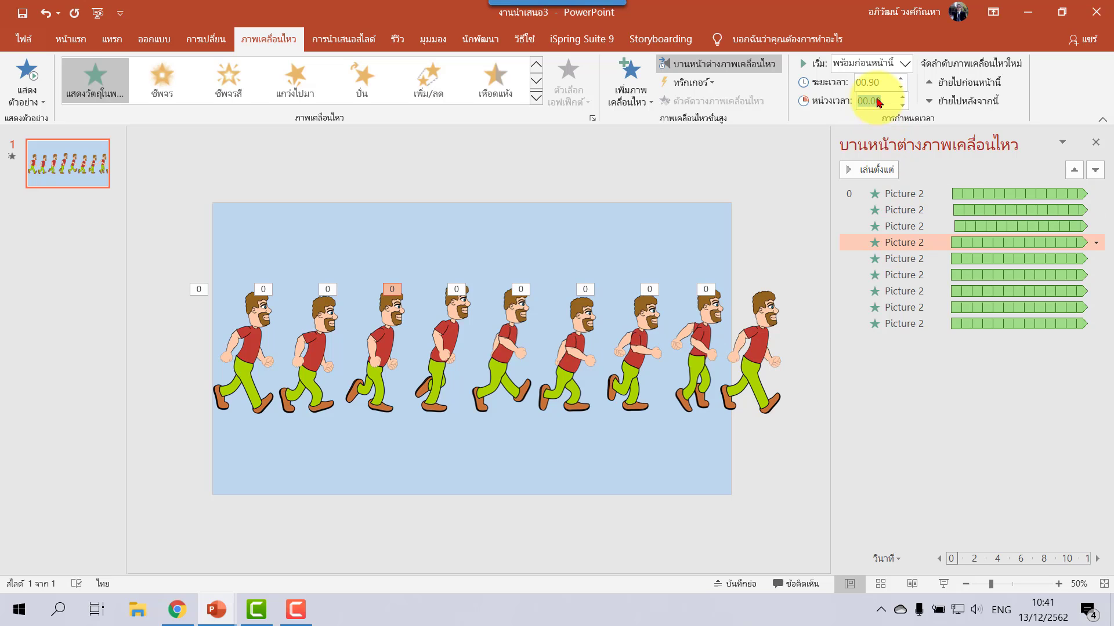
- Set the fifth, sixth and seventh figure animations' delays to 0.50, 0.60 and 0.70 seconds
{"action": "left_click", "coordinate": [905, 259]}
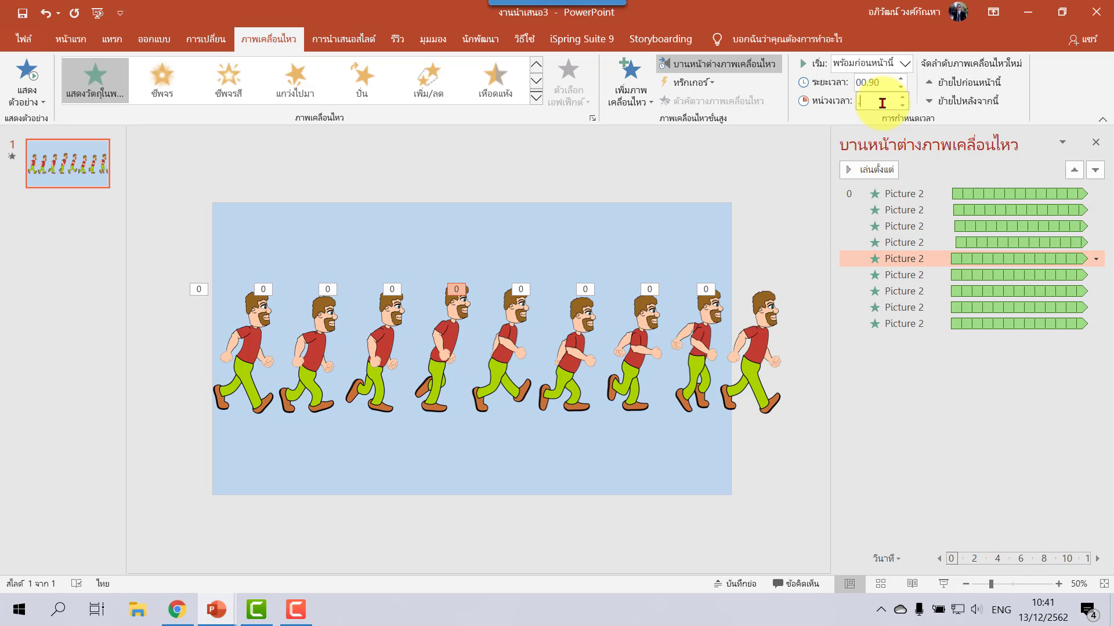
{"action": "left_click", "coordinate": [880, 101]}
{"action": "type", "text": "00.5"}
{"action": "left_click", "coordinate": [912, 274]}
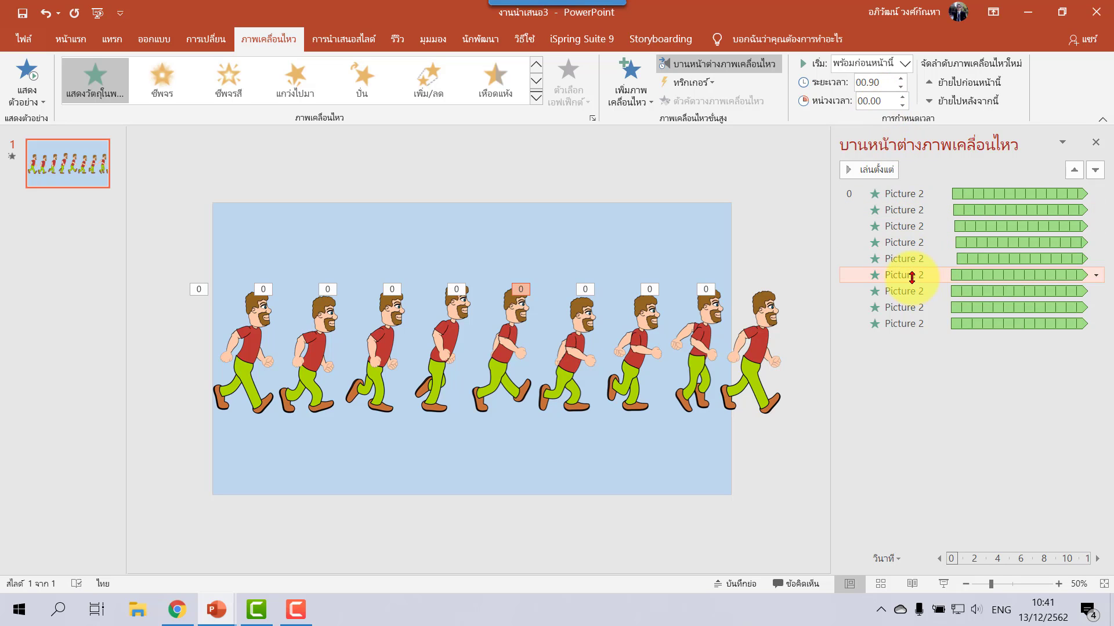
{"action": "double_click", "coordinate": [867, 101]}
{"action": "type", "text": ".6"}
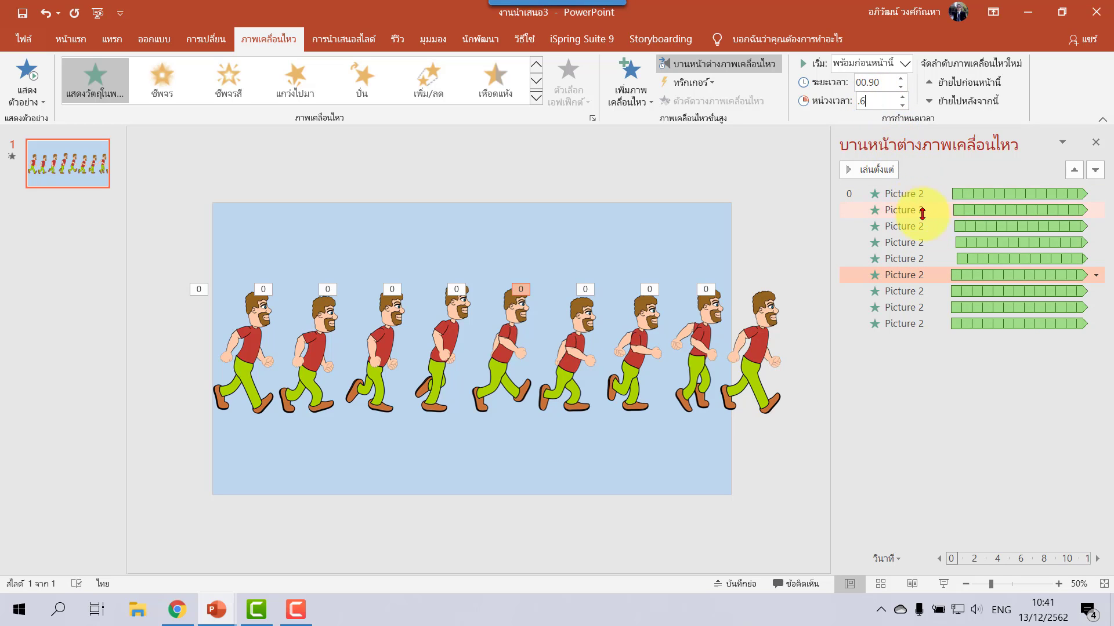
{"action": "key", "text": "Return"}
{"action": "left_click", "coordinate": [912, 293]}
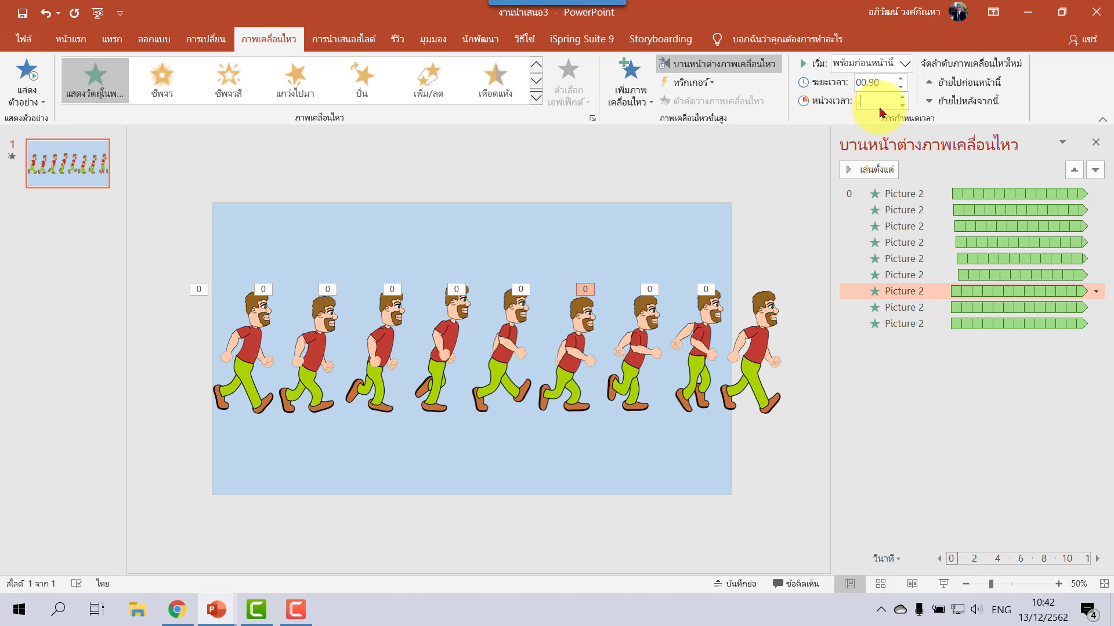
{"action": "type", "text": "7"}
{"action": "key", "text": "Return"}
- Give the eighth and ninth figure animations delays of 0.80 and 0.90 seconds
{"action": "left_click", "coordinate": [908, 308]}
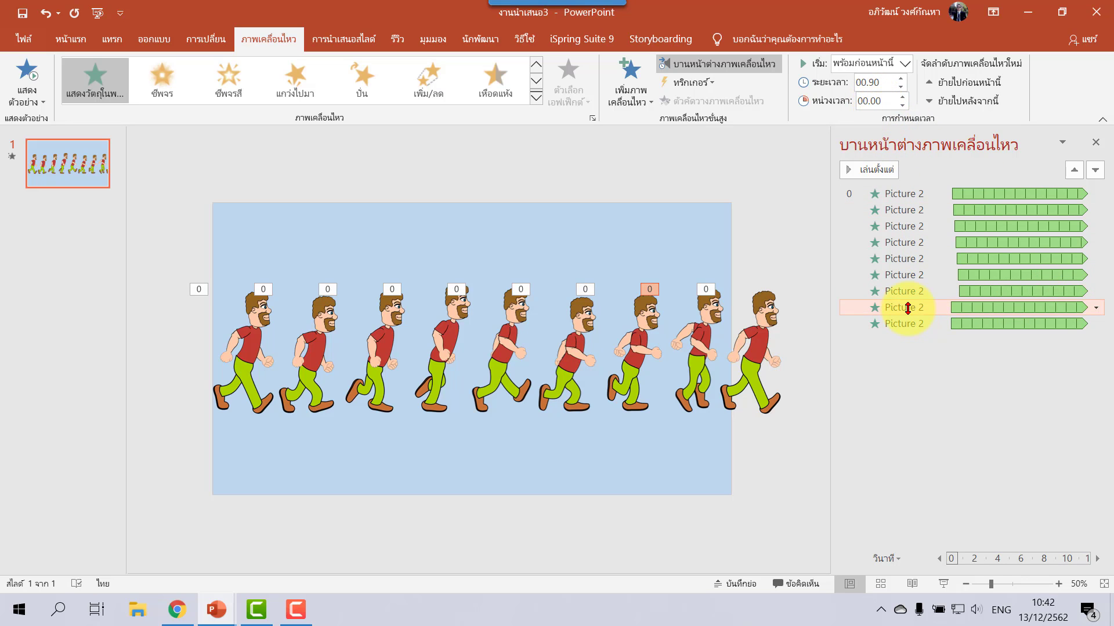
{"action": "double_click", "coordinate": [880, 102]}
{"action": "type", "text": ".8"}
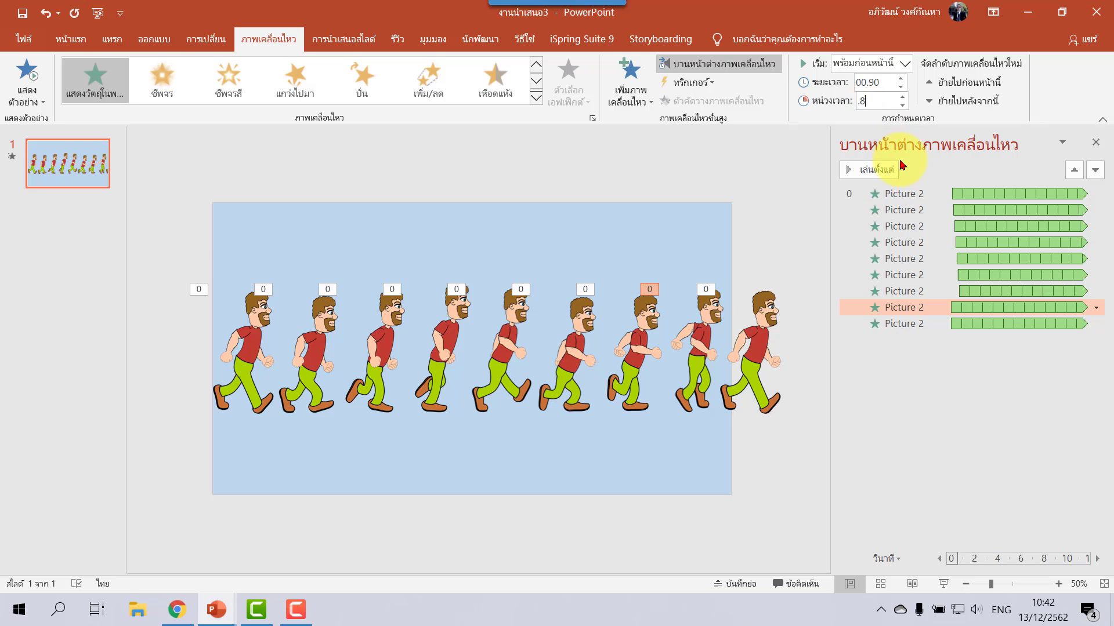
{"action": "key", "text": "Return"}
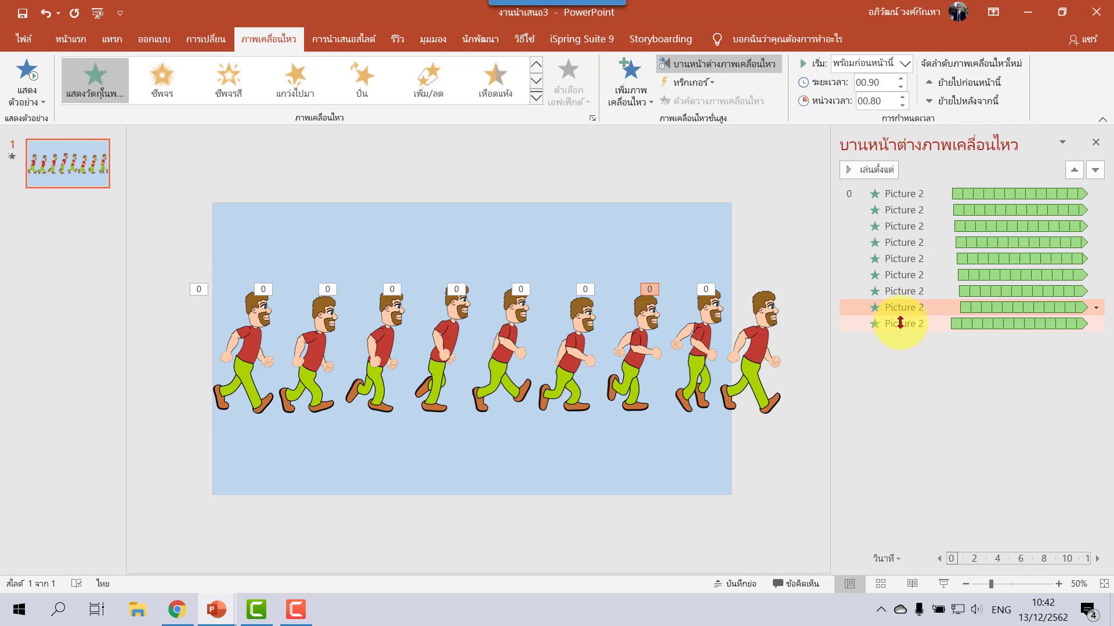
{"action": "left_click", "coordinate": [900, 324]}
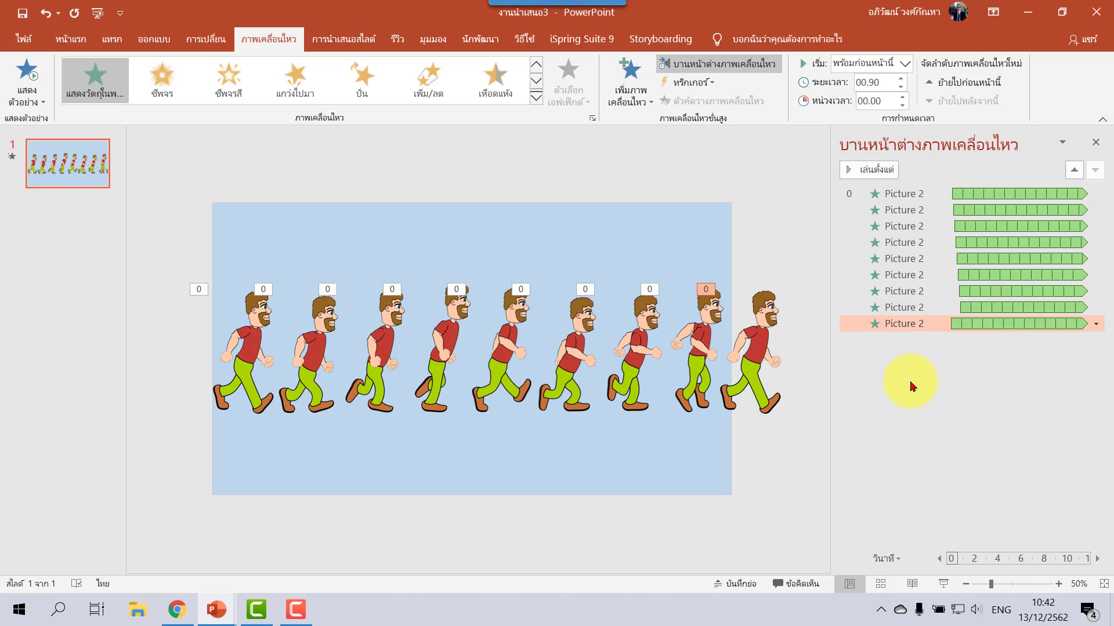
{"action": "double_click", "coordinate": [881, 101]}
{"action": "type", "text": ".9"}
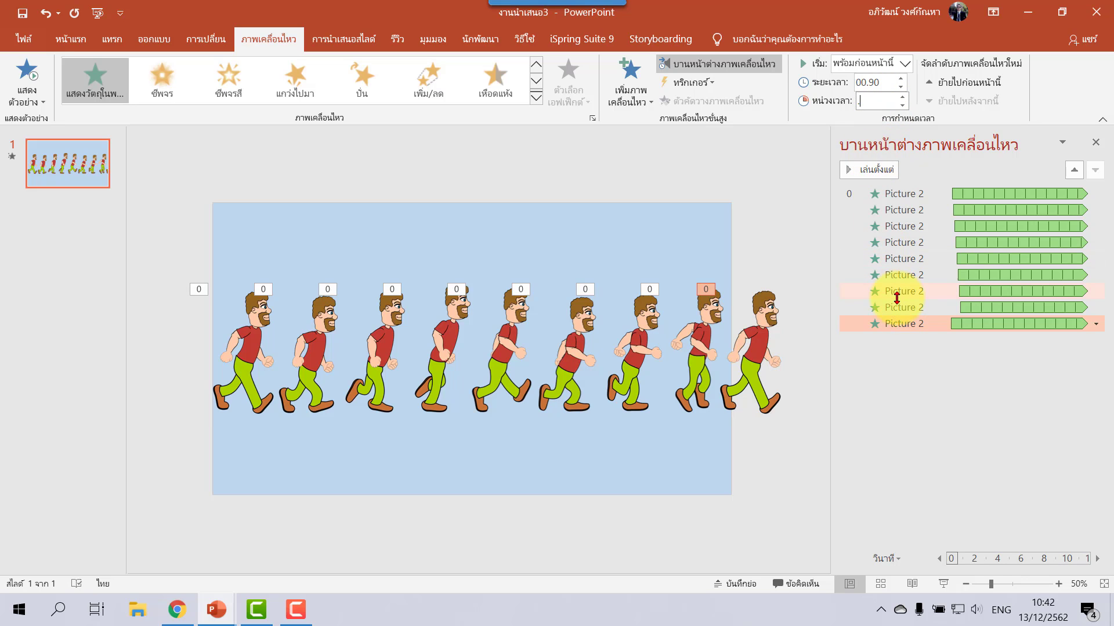
{"action": "key", "text": "Return"}
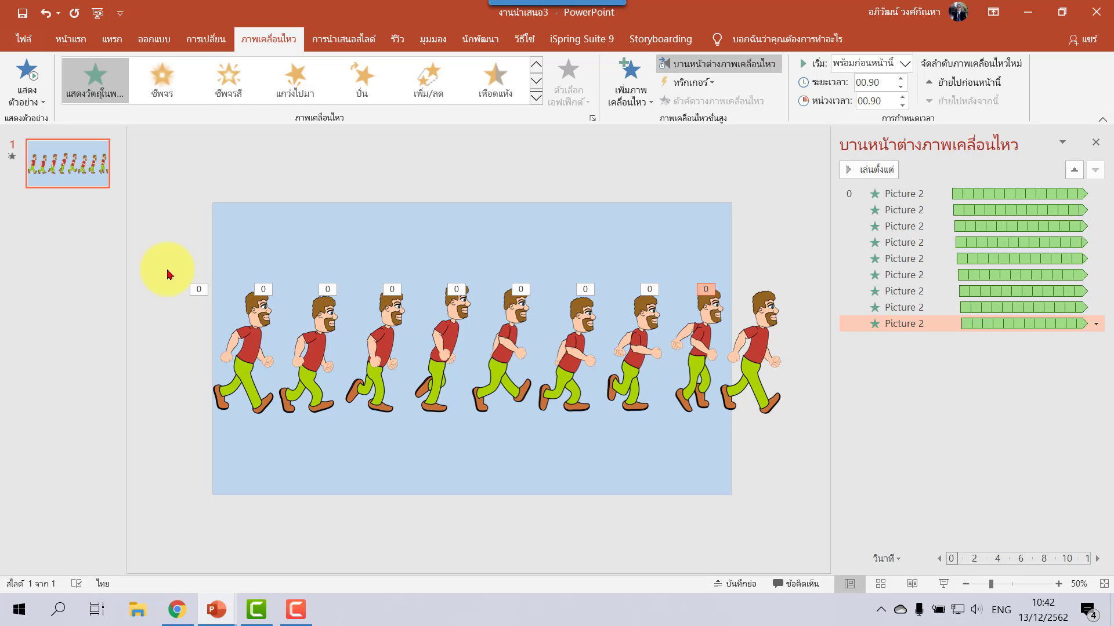
- Select all nine walking-man pictures and Align Center them into one horizontally centred stack
{"action": "left_click_drag", "start_coordinate": [146, 215], "coordinate": [791, 420]}
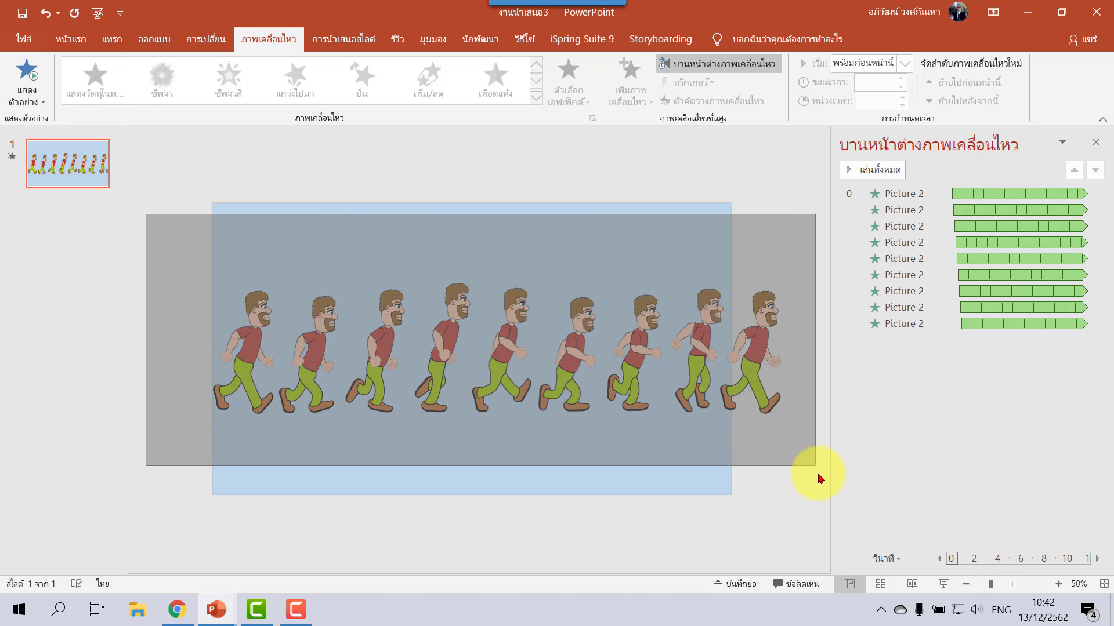
{"action": "left_click_drag", "start_coordinate": [792, 420], "coordinate": [819, 497]}
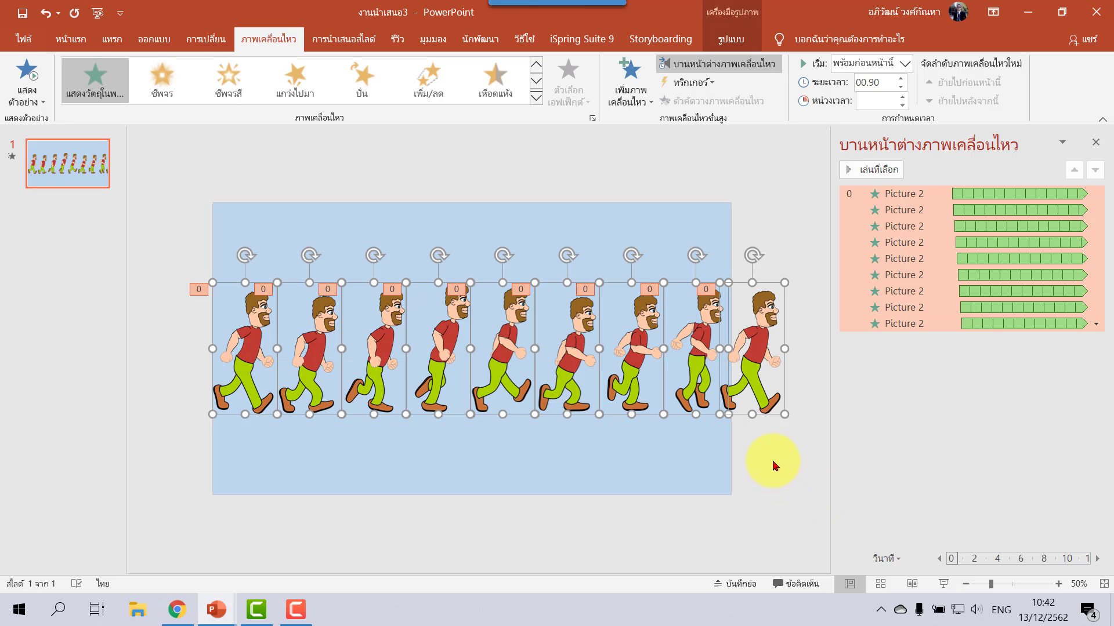
{"action": "left_click", "coordinate": [523, 464]}
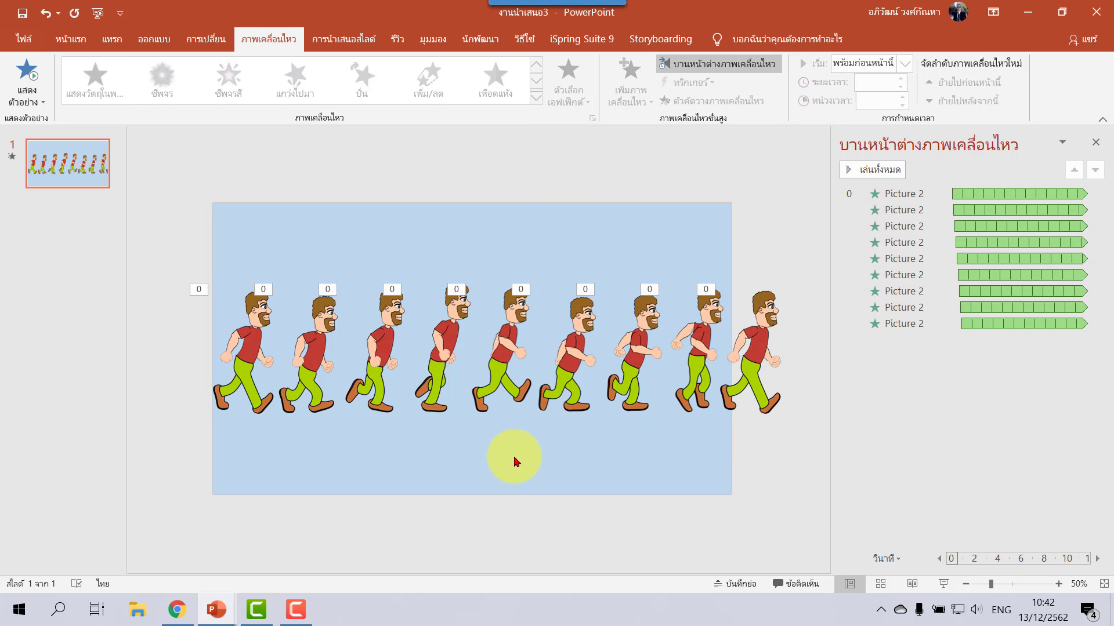
{"action": "key", "text": "ctrl+a"}
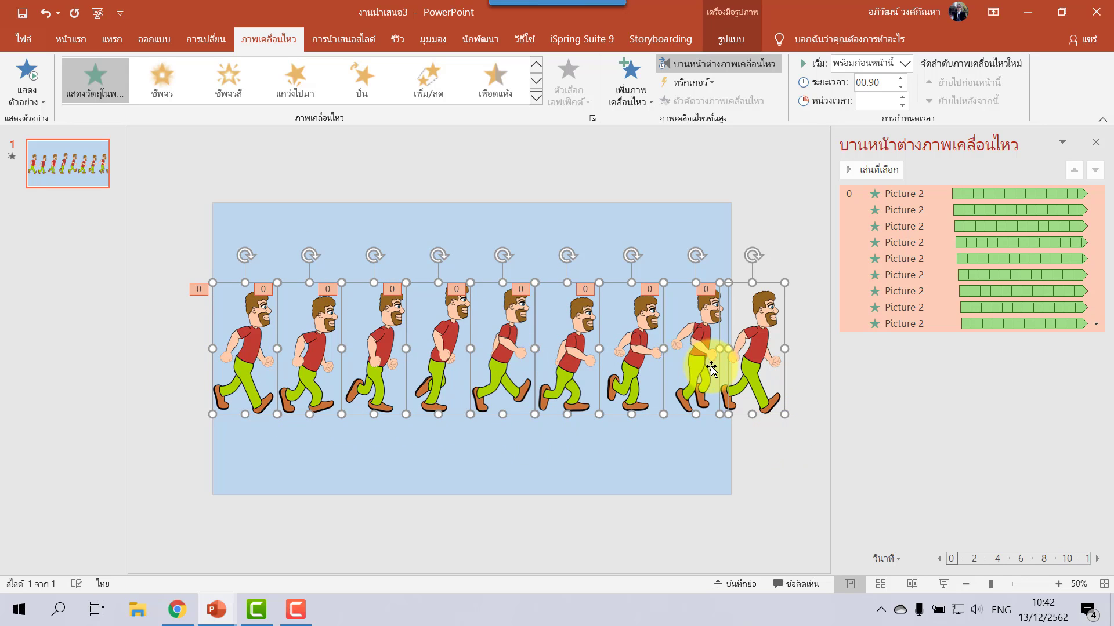
{"action": "left_click", "coordinate": [734, 42]}
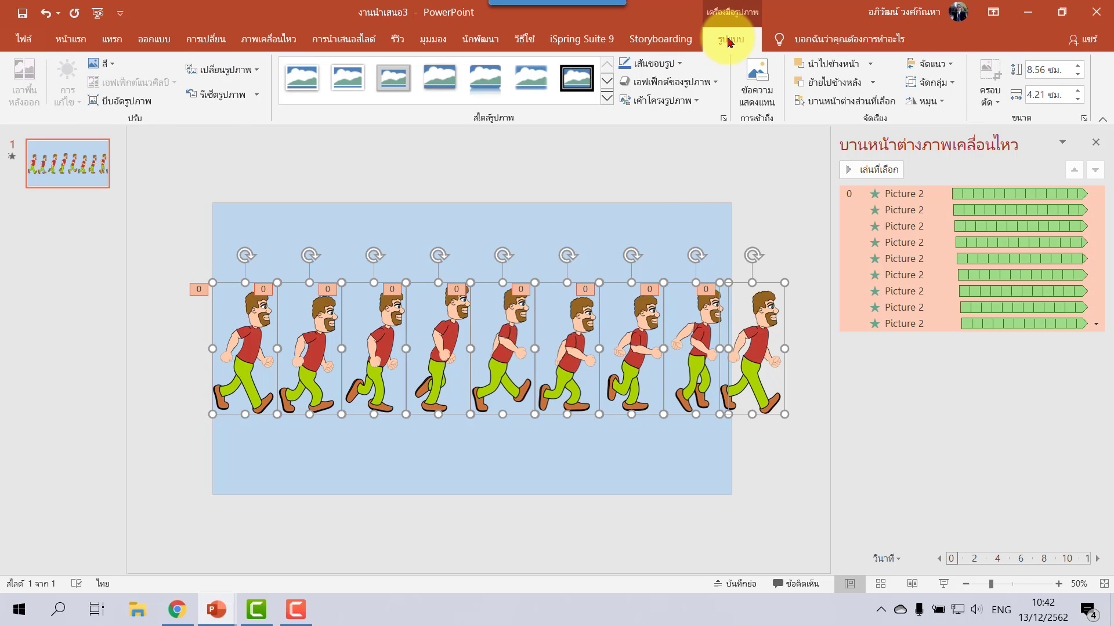
{"action": "left_click", "coordinate": [934, 64]}
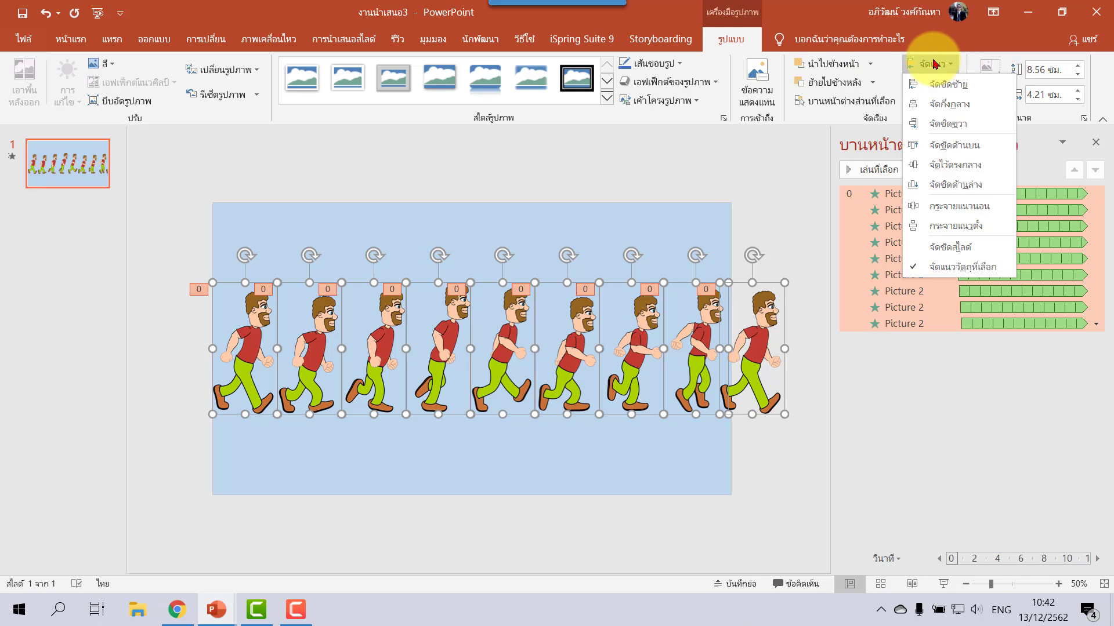
{"action": "left_click", "coordinate": [945, 105]}
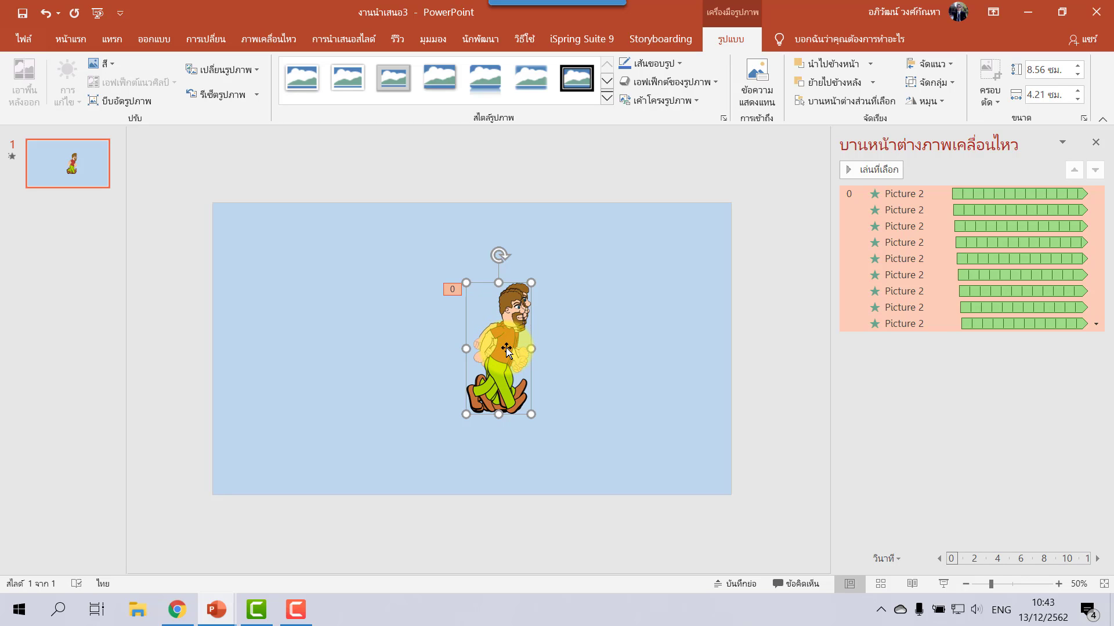
- Move the stacked walking man to the slide's lower-left edge, previewing the walk once along the way
{"action": "mouse_move", "coordinate": [505, 348]}
{"action": "left_mouse_down"}
{"action": "mouse_move", "coordinate": [420, 342]}
{"action": "mouse_move", "coordinate": [190, 419]}
{"action": "left_mouse_up"}
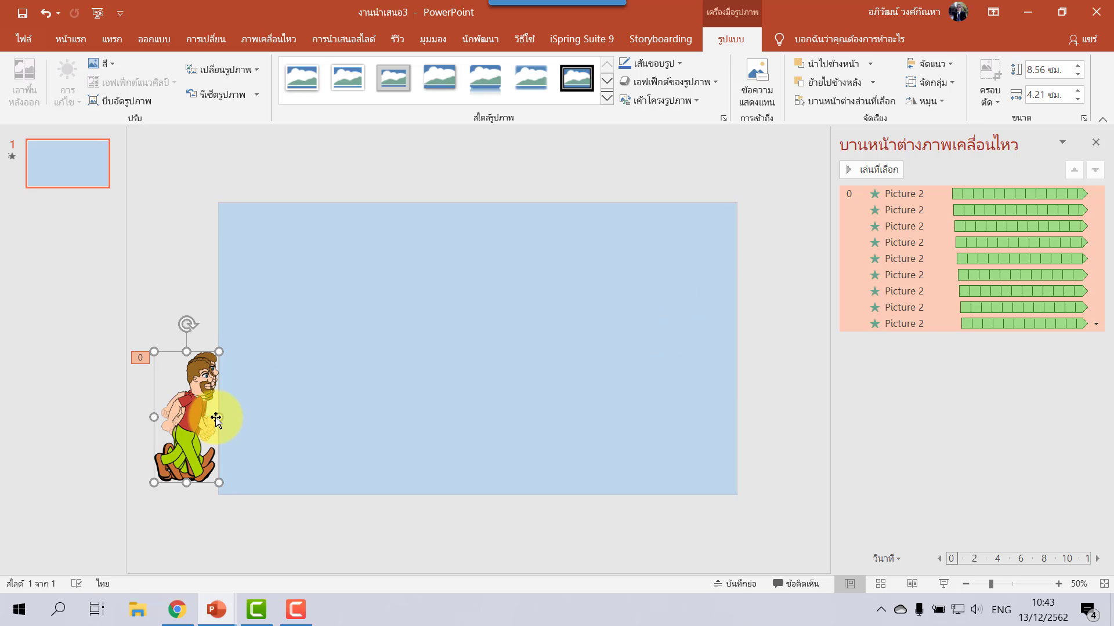
{"action": "left_click", "coordinate": [879, 171]}
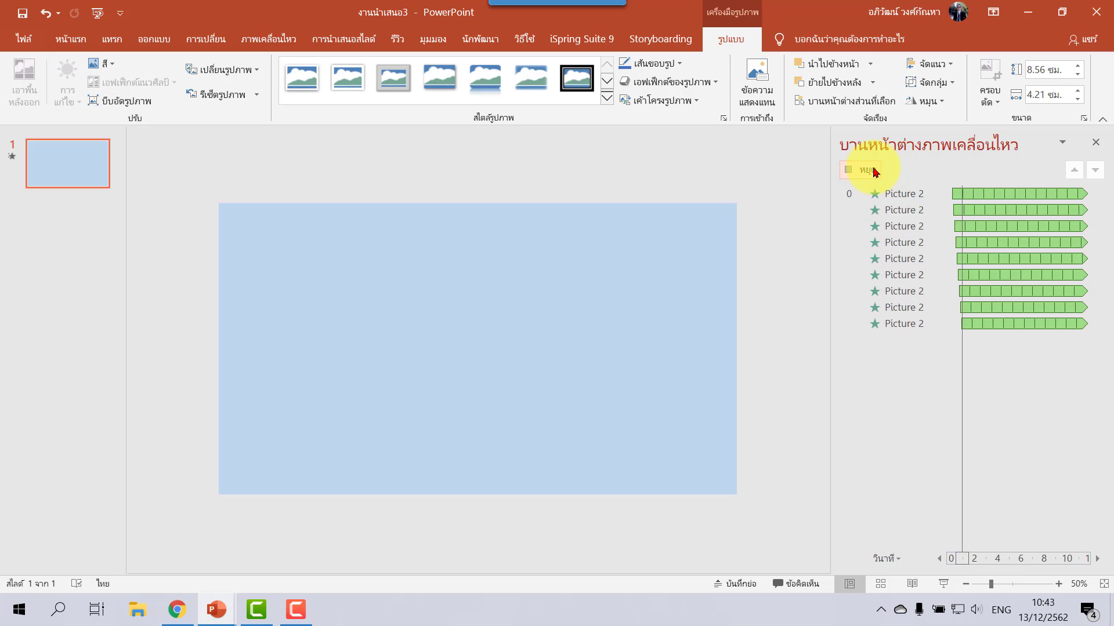
{"action": "left_click", "coordinate": [875, 171]}
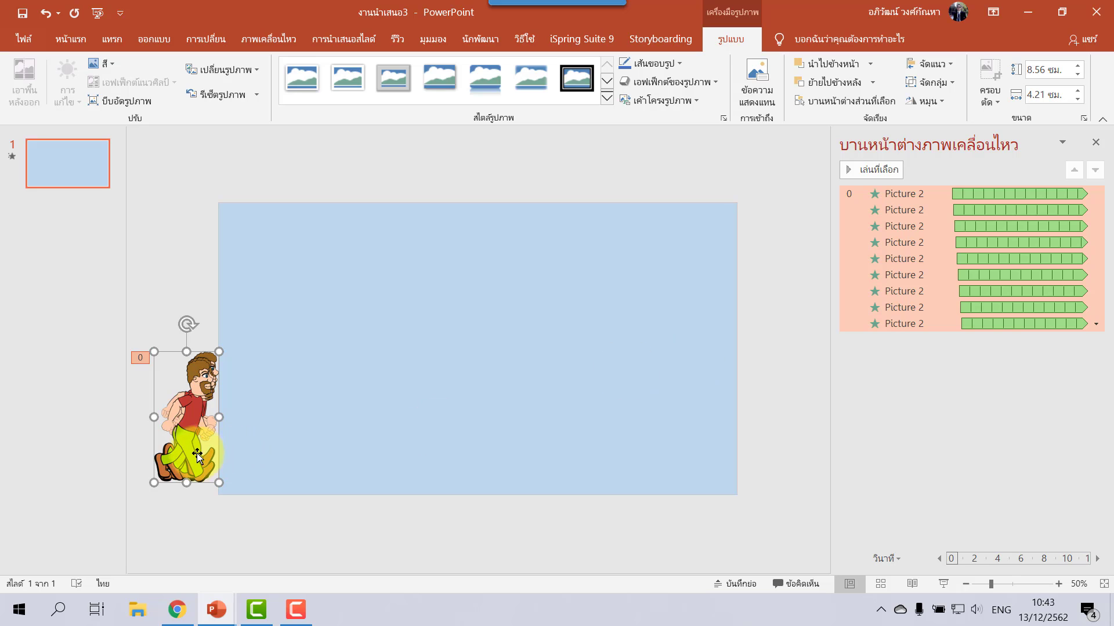
{"action": "left_click_drag", "start_coordinate": [188, 445], "coordinate": [258, 443]}
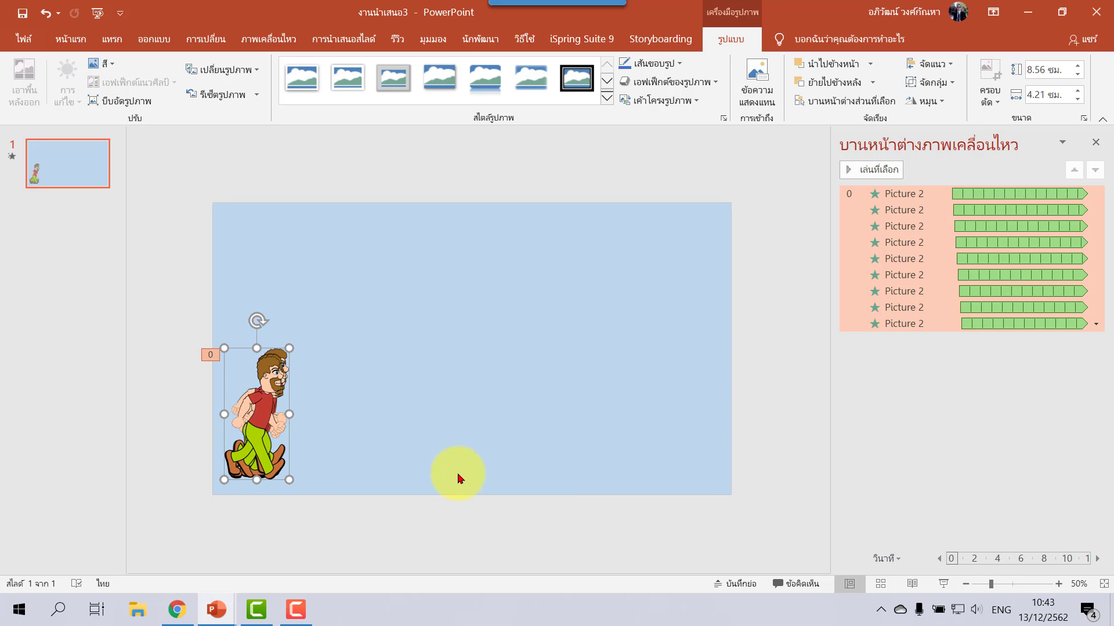
{"action": "left_click", "coordinate": [943, 584]}
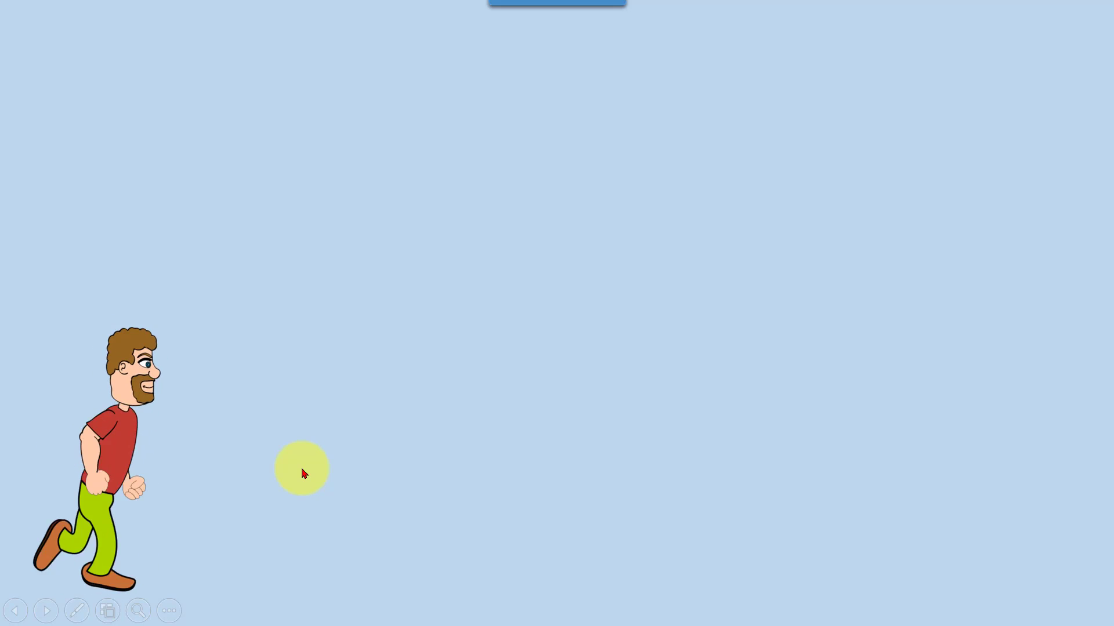
{"action": "key", "text": "Escape"}
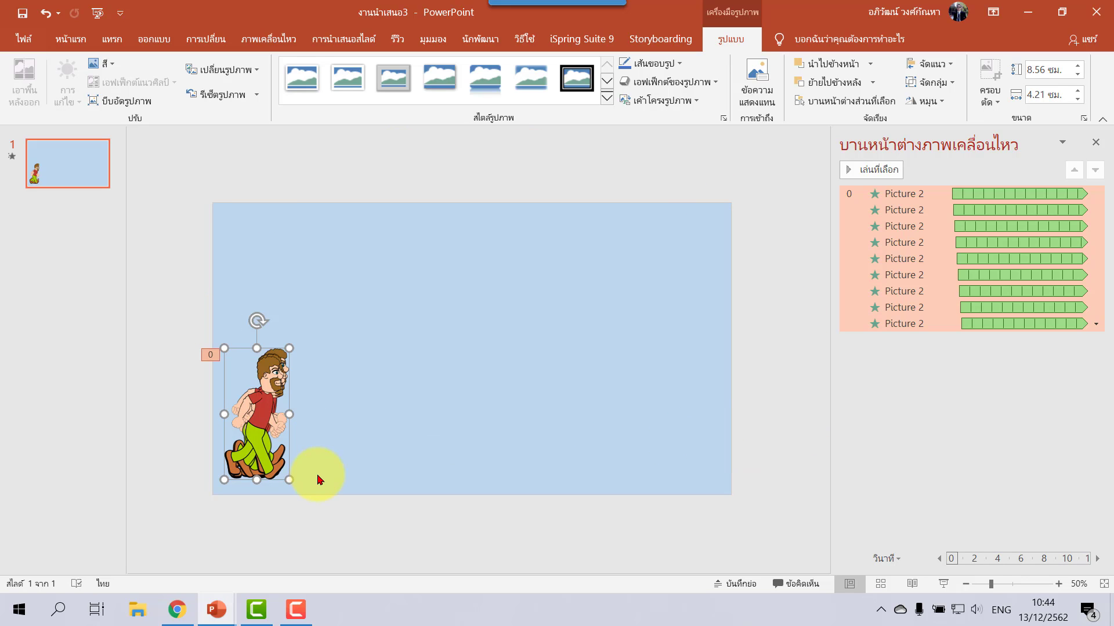
- Drag the walking man just off the slide's left edge, then reselect it with its nine Picture 2 animations
{"action": "left_click_drag", "start_coordinate": [263, 459], "coordinate": [186, 459]}
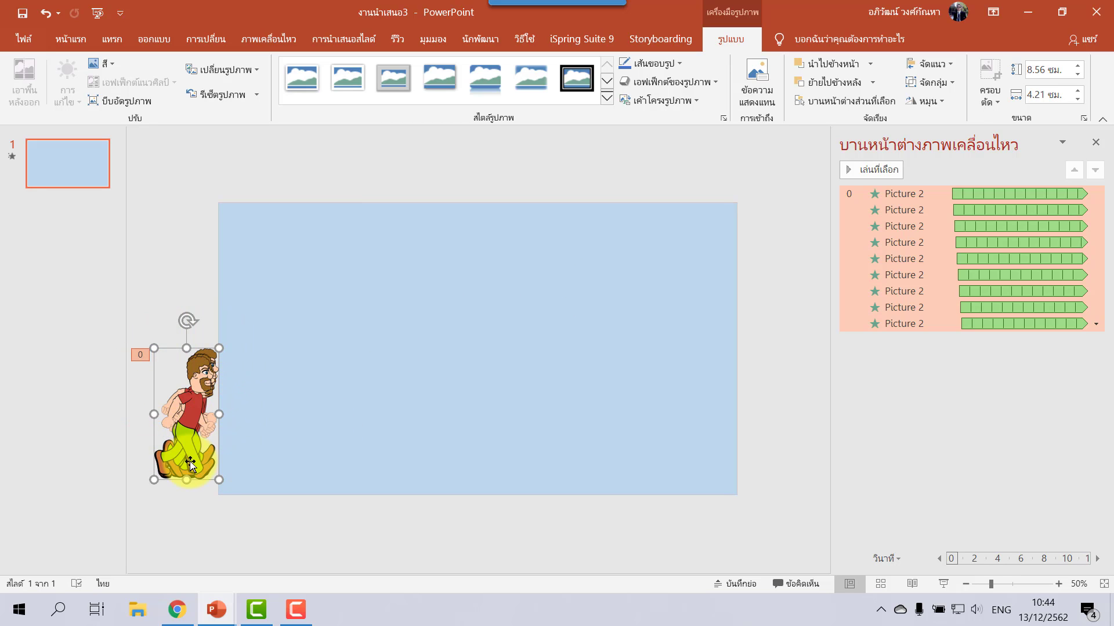
{"action": "left_click", "coordinate": [778, 346]}
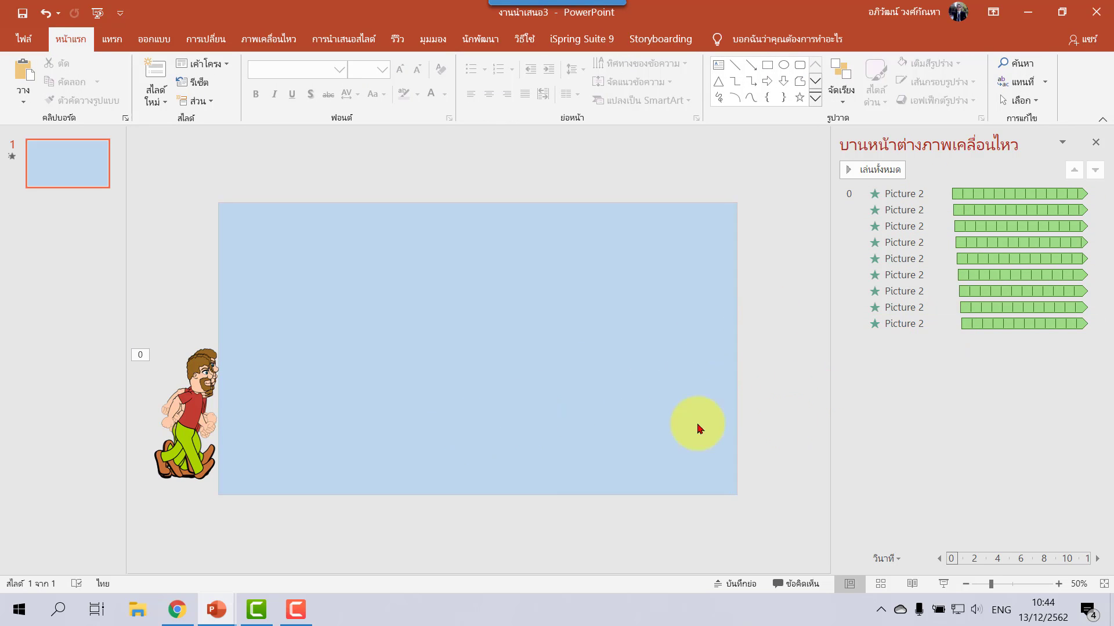
{"action": "left_click", "coordinate": [228, 452]}
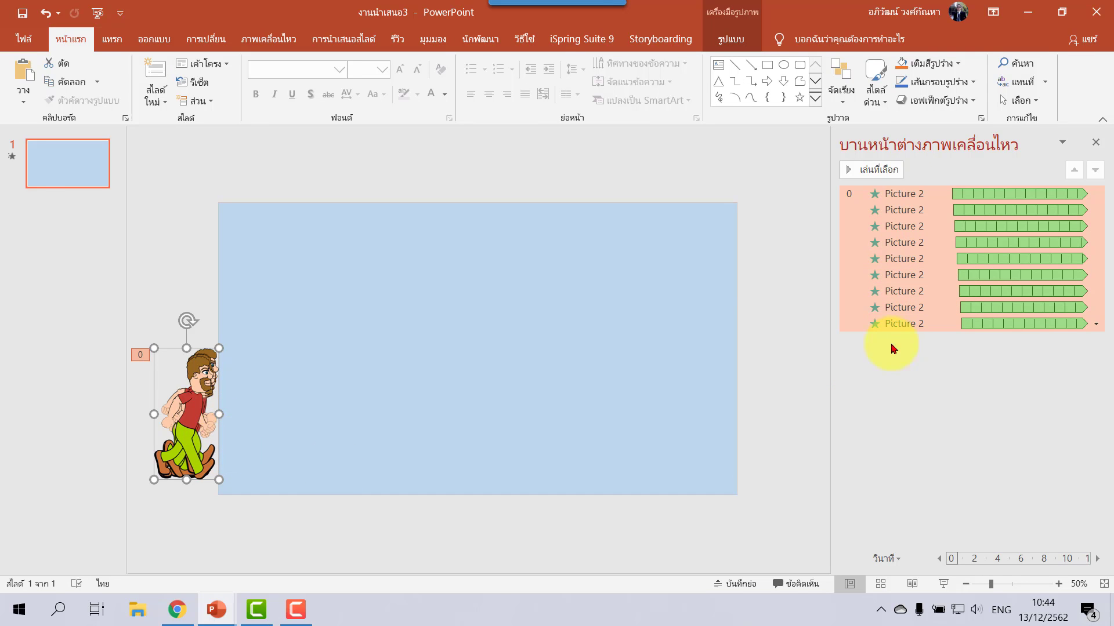
{"action": "left_click", "coordinate": [758, 380]}
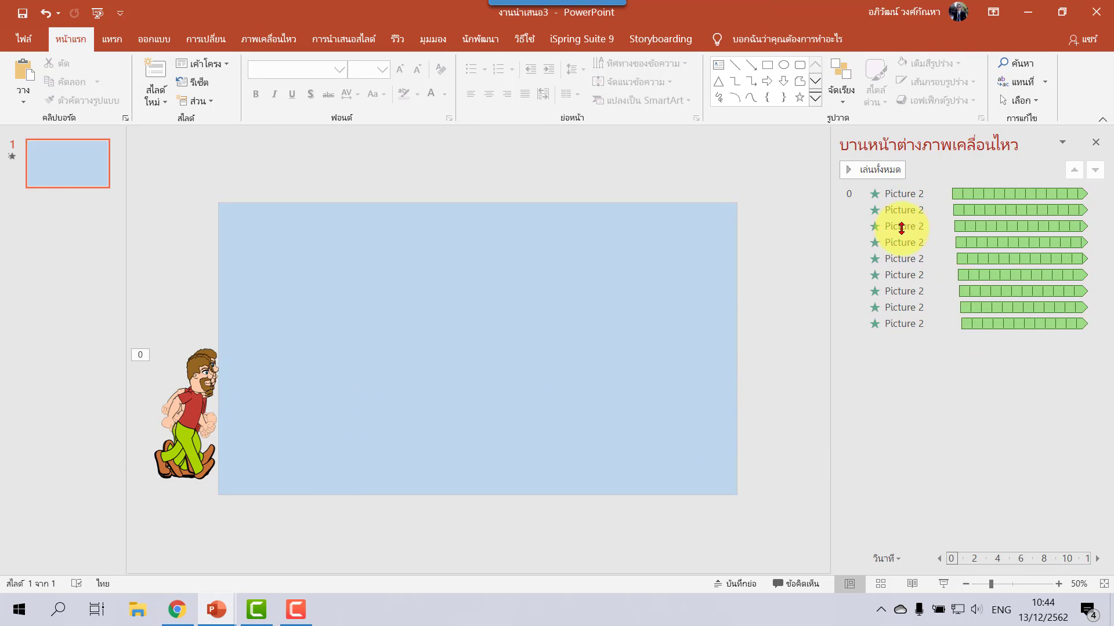
{"action": "left_click", "coordinate": [905, 195]}
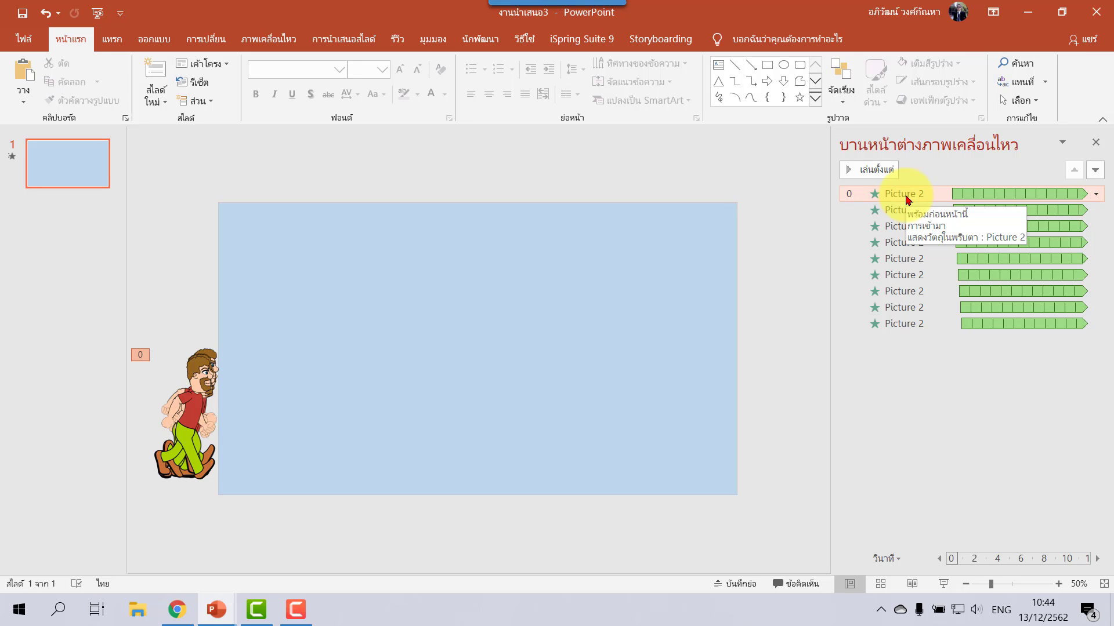
{"action": "left_click", "coordinate": [900, 327], "text": "shift"}
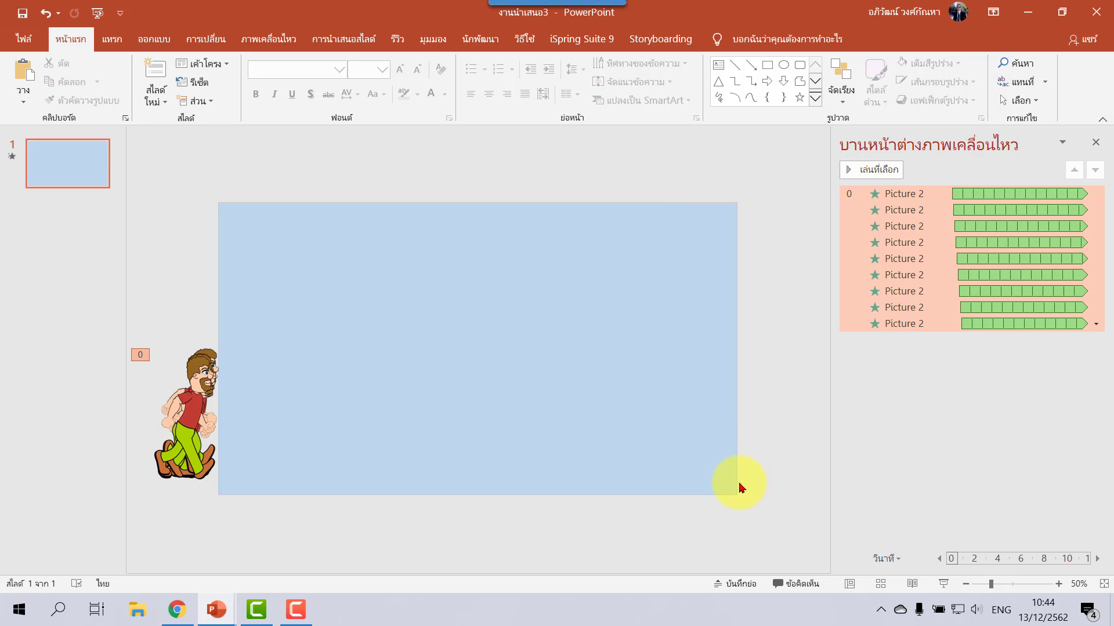
{"action": "left_click", "coordinate": [186, 315]}
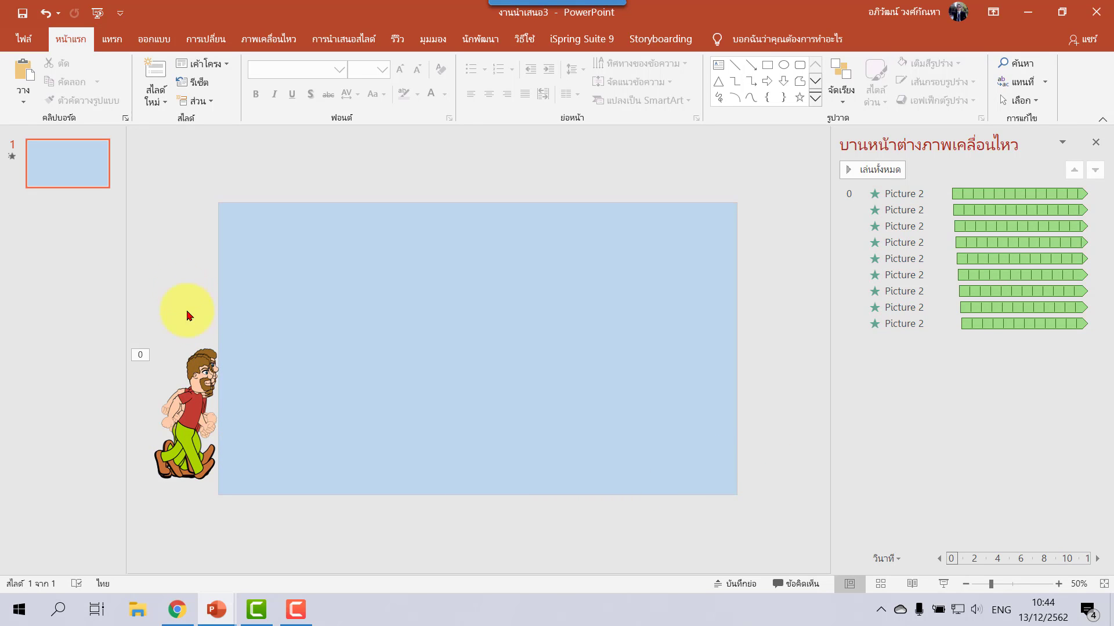
{"action": "left_click", "coordinate": [202, 377]}
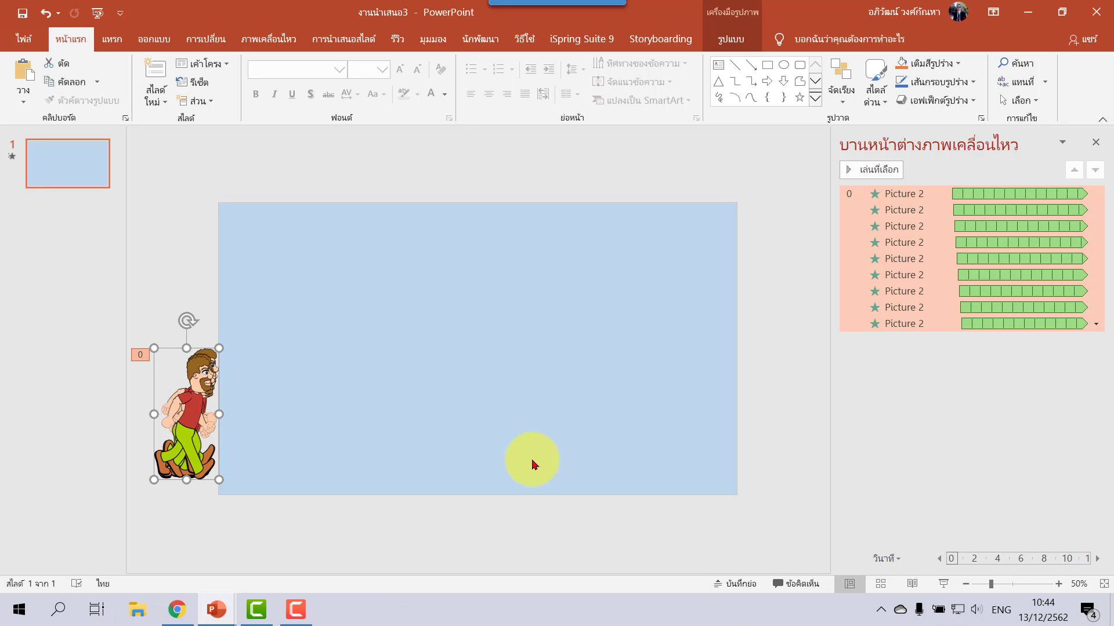
- Add the Right line motion path from More Motion Paths to the stacked walking-man frames
{"action": "left_click", "coordinate": [284, 46]}
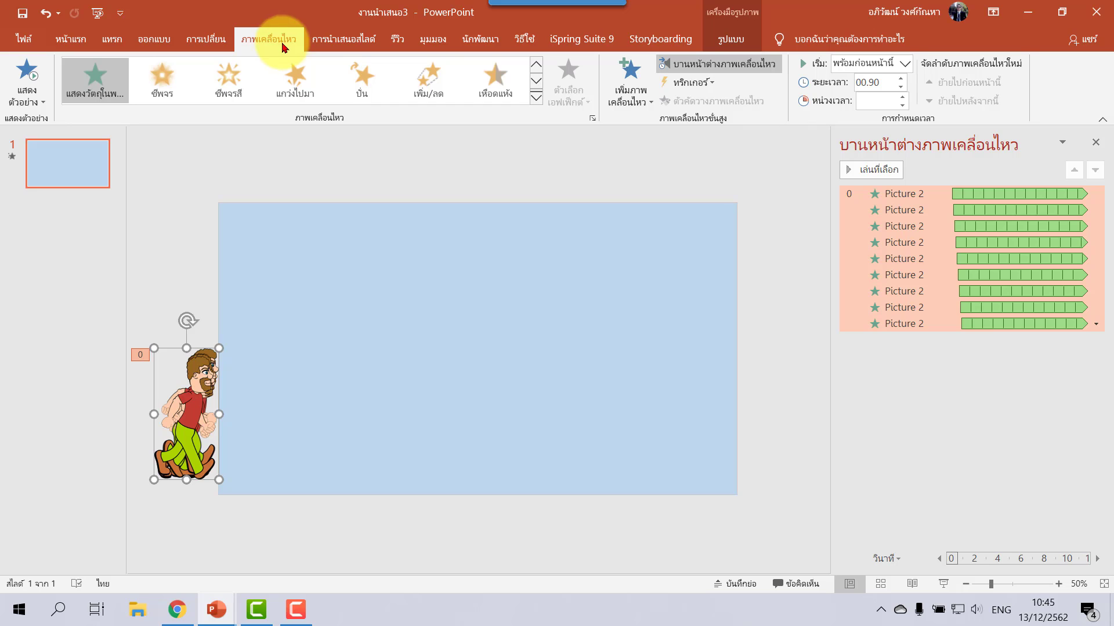
{"action": "left_click", "coordinate": [635, 103]}
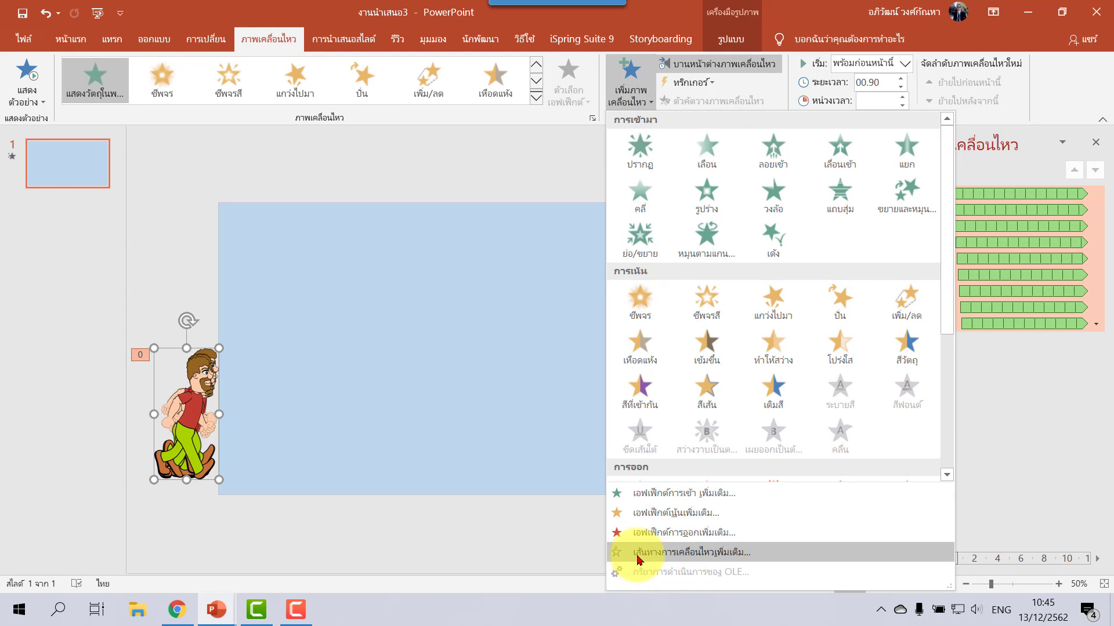
{"action": "left_click", "coordinate": [729, 552]}
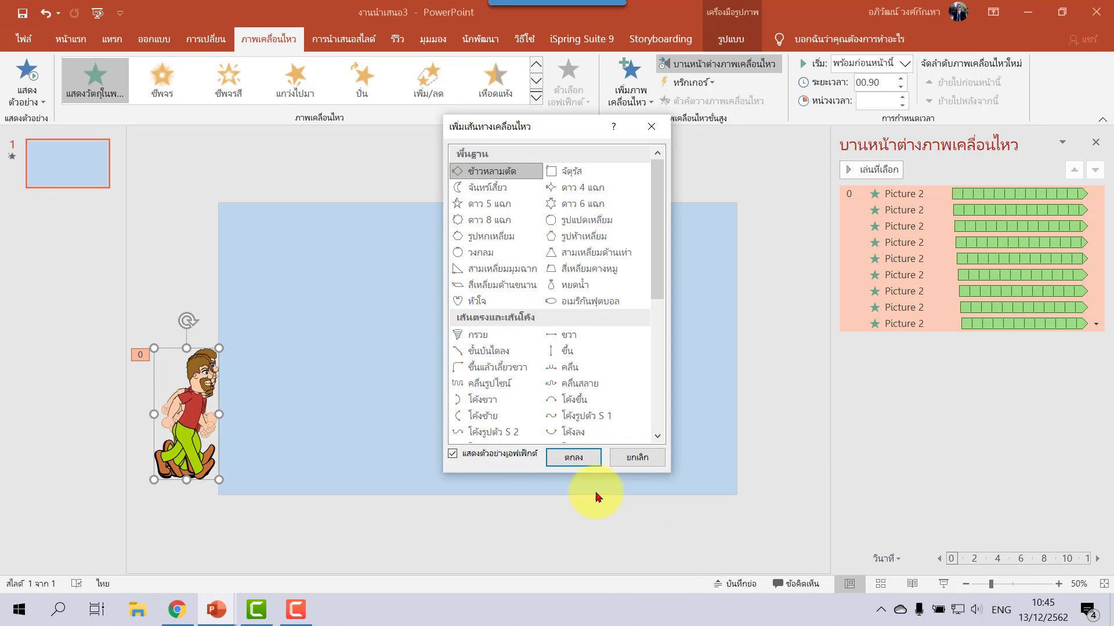
{"action": "left_click", "coordinate": [574, 340]}
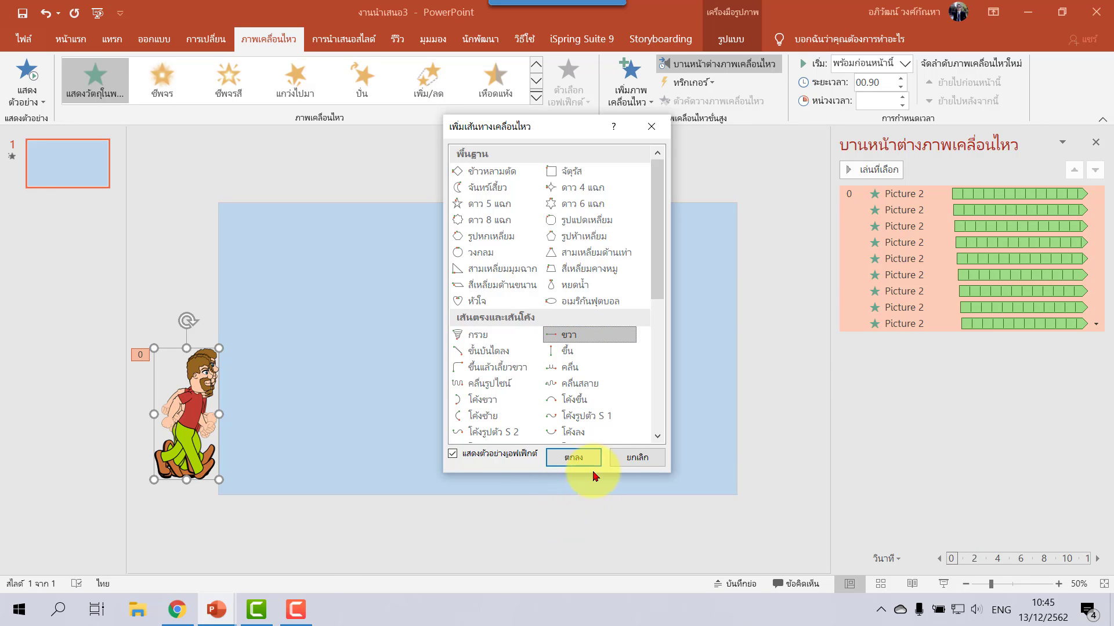
{"action": "left_click", "coordinate": [575, 459]}
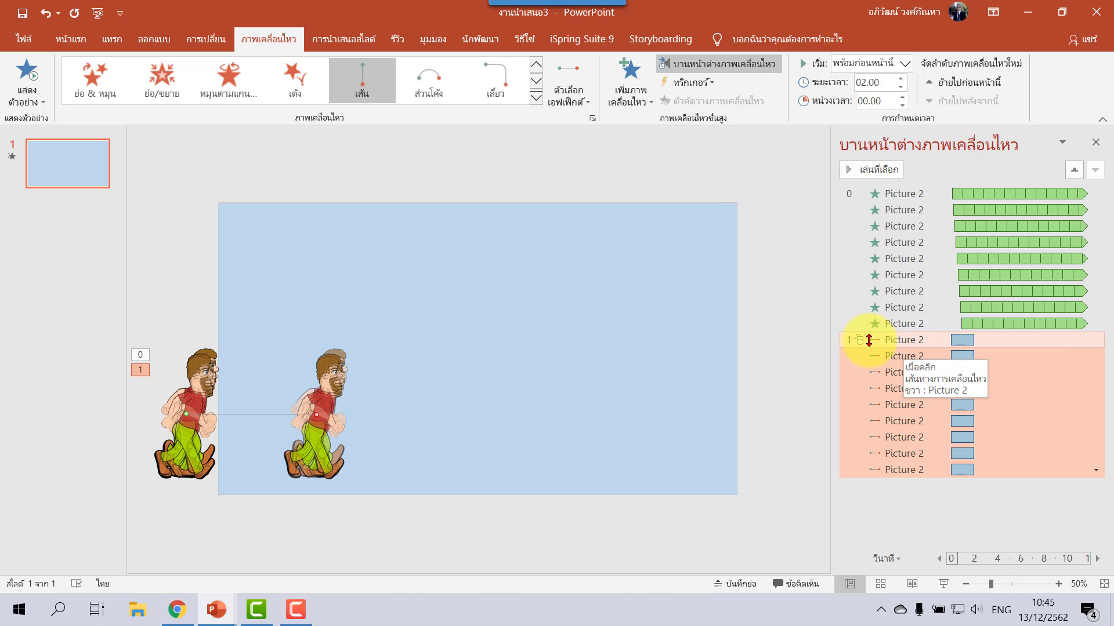
- Set the motion paths to start With Previous with the delay reduced to zero
{"action": "left_click", "coordinate": [906, 62]}
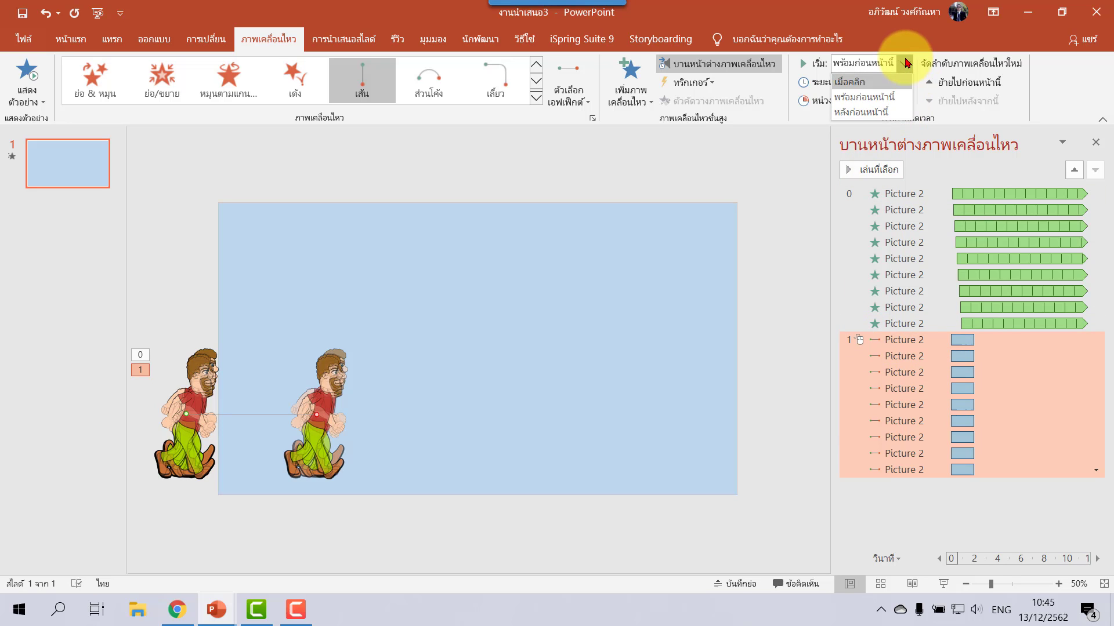
{"action": "left_click", "coordinate": [863, 102]}
{"action": "type", "text": "00.9"}
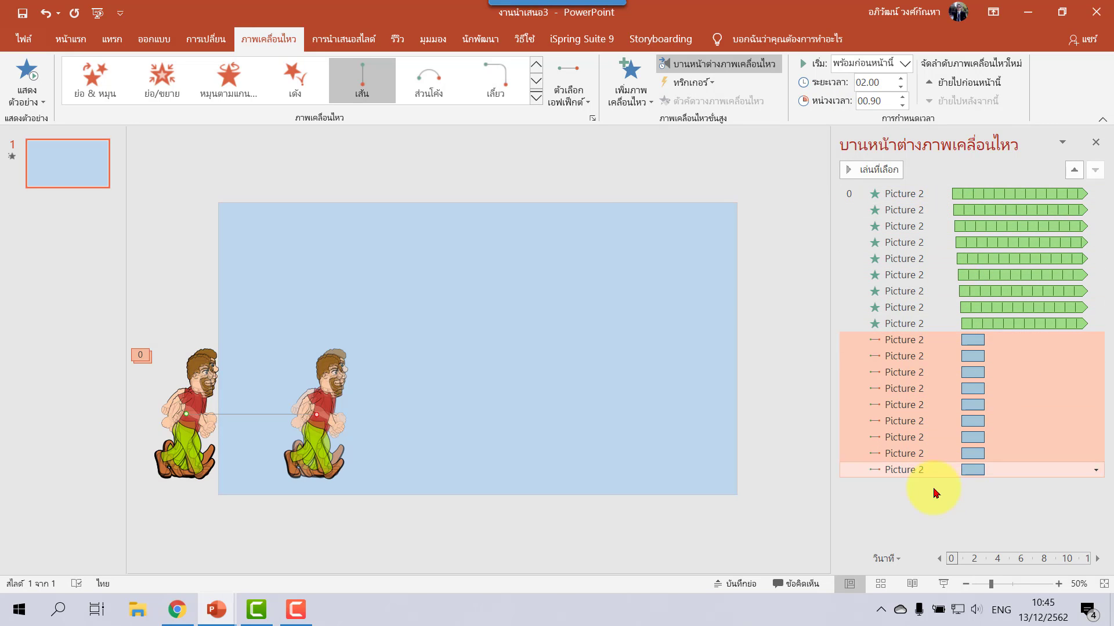
{"action": "left_click", "coordinate": [902, 107]}
{"action": "left_click", "coordinate": [902, 106]}
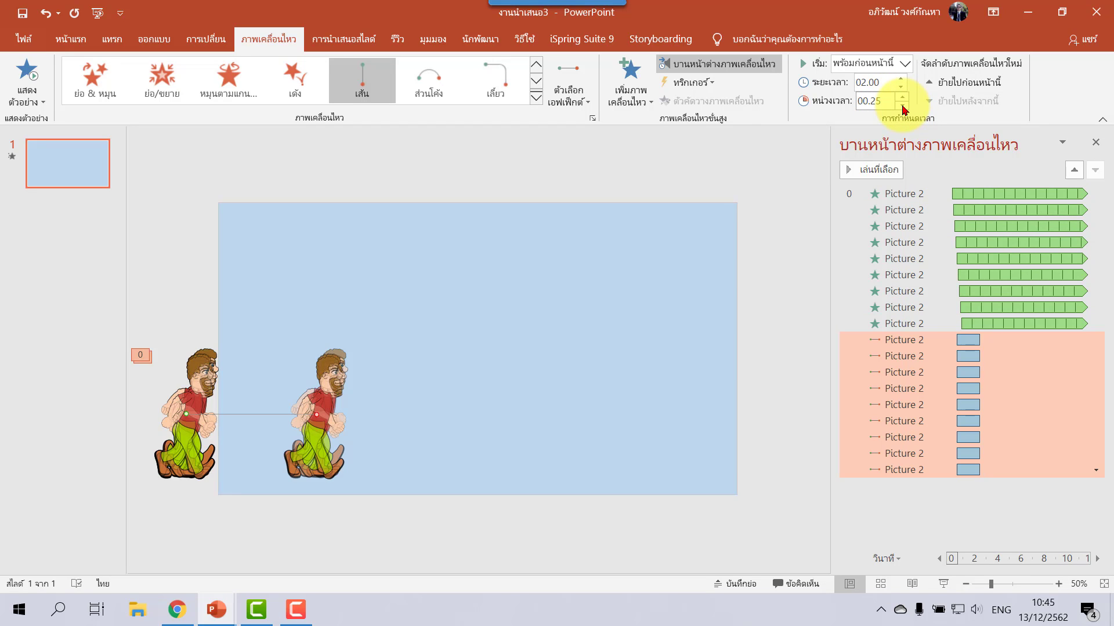
{"action": "left_click", "coordinate": [902, 107]}
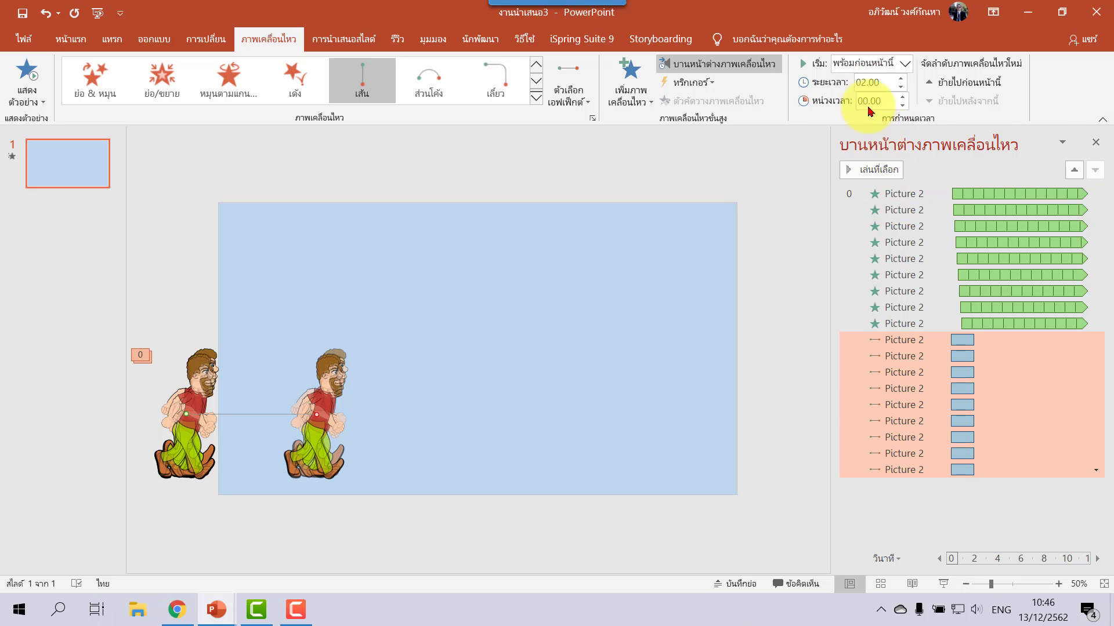
- Change the motion paths' duration from 02.00 to 12.00 seconds
{"action": "left_click", "coordinate": [870, 84]}
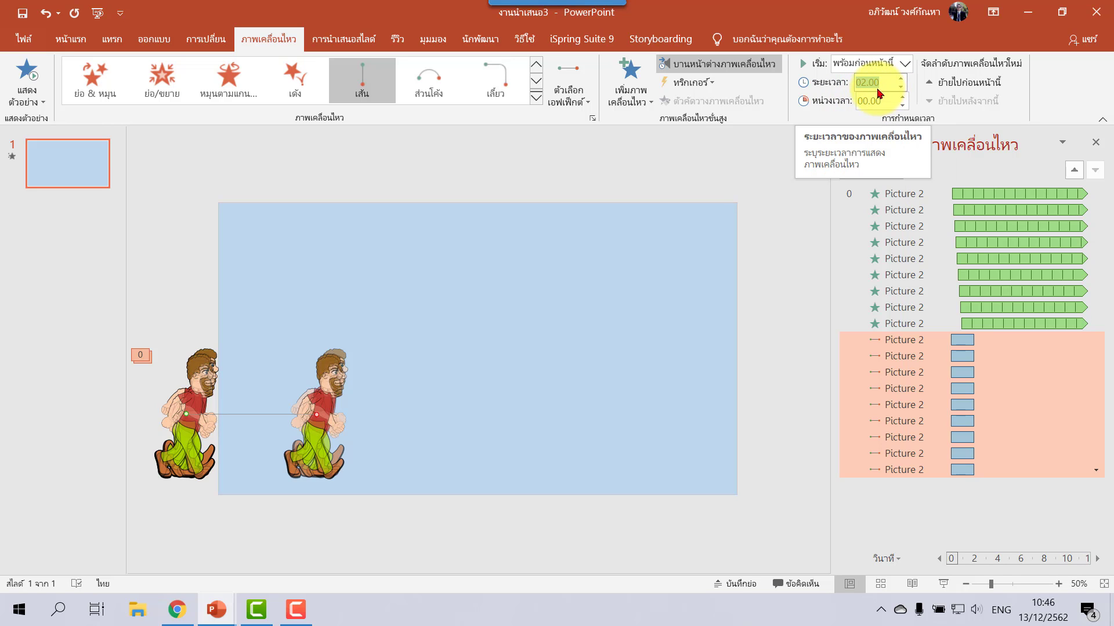
{"action": "left_click", "coordinate": [882, 87]}
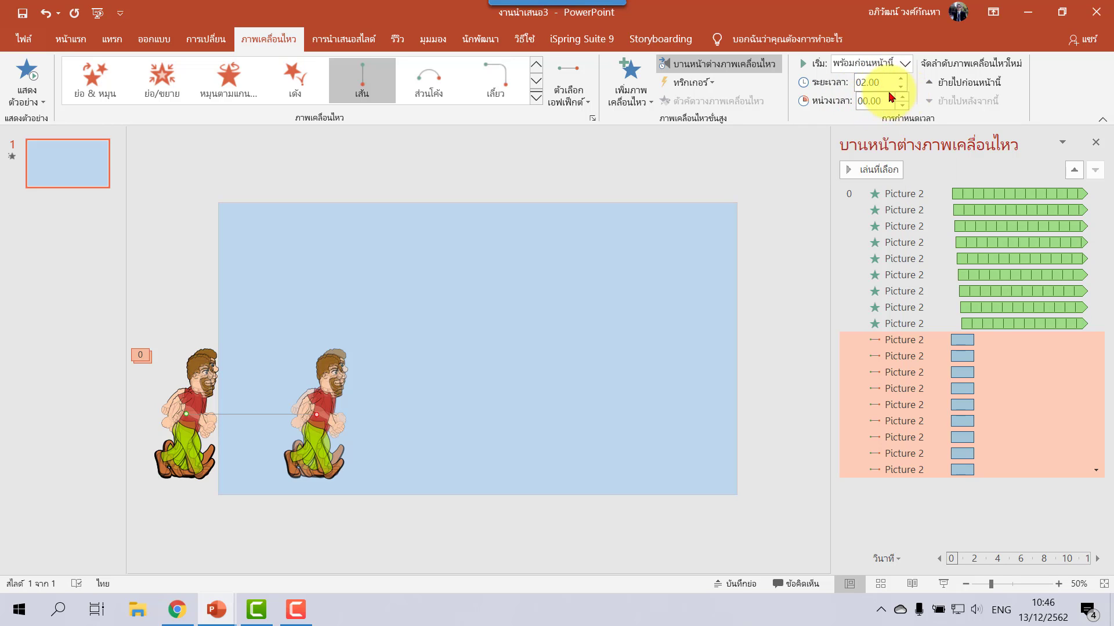
{"action": "left_click_drag", "start_coordinate": [883, 84], "coordinate": [858, 77]}
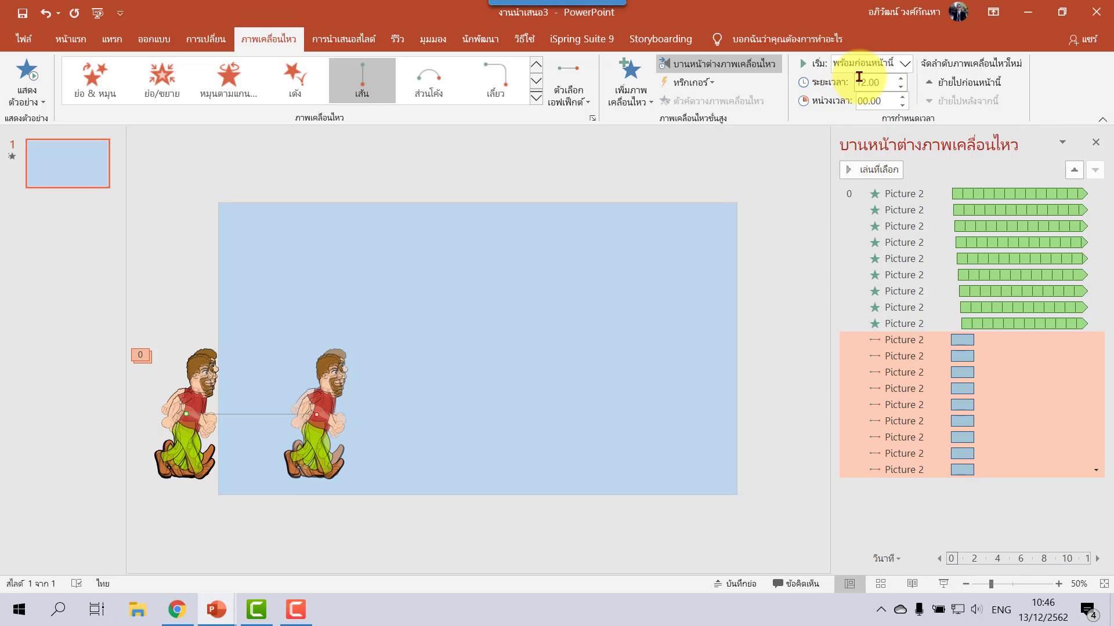
{"action": "key", "text": "Return"}
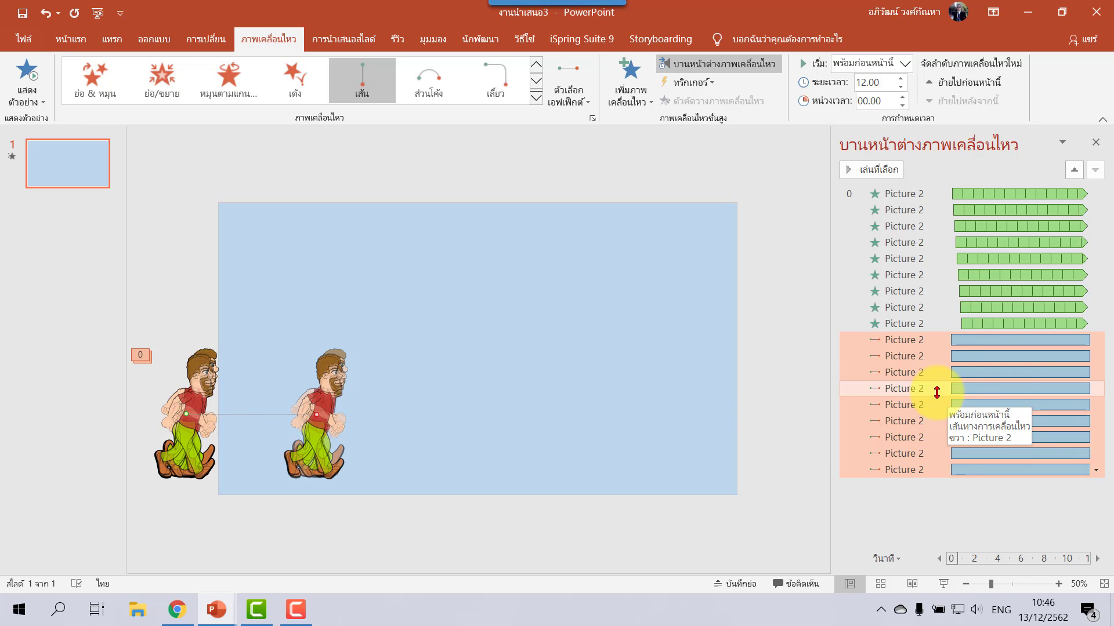
- Set the path animation to repeat Until End of Slide with smooth start and smooth end at 0 seconds
{"action": "right_click", "coordinate": [936, 392]}
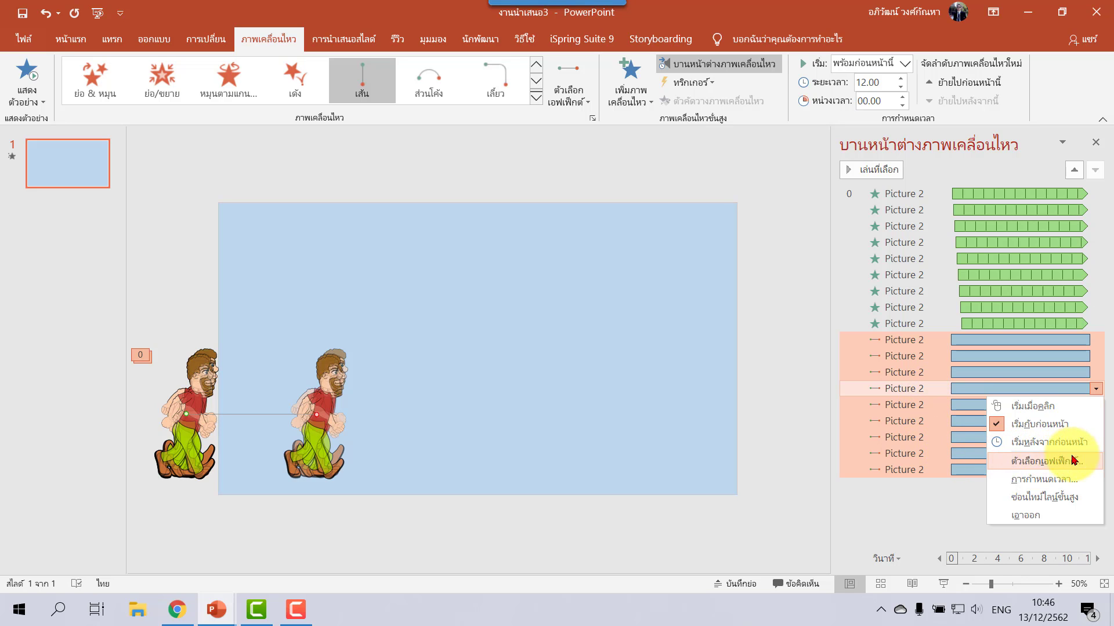
{"action": "left_click", "coordinate": [1039, 481]}
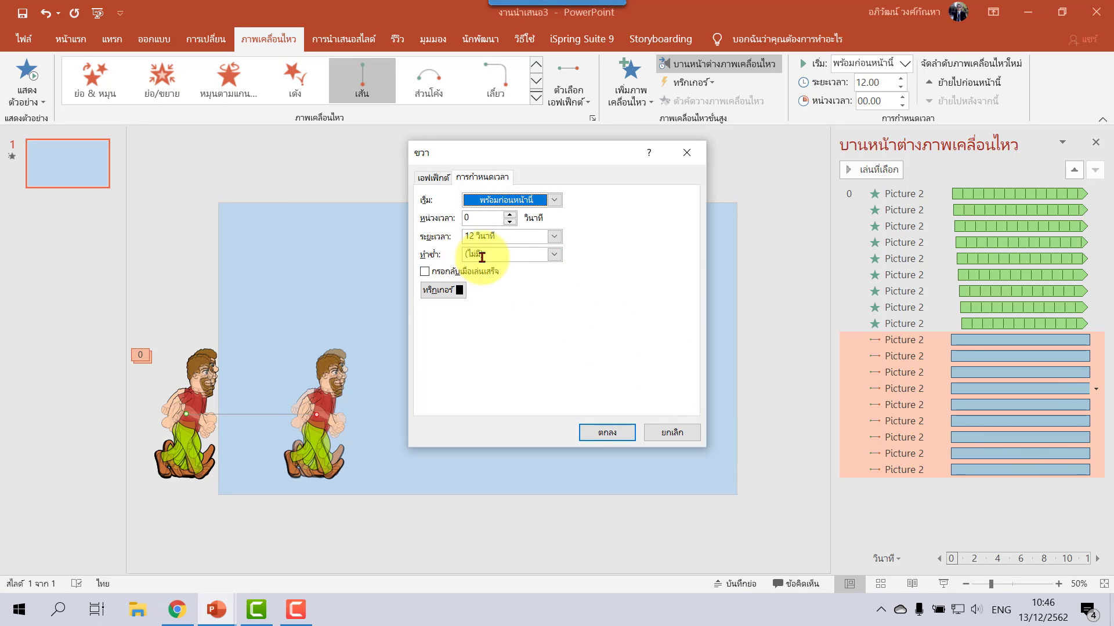
{"action": "left_click", "coordinate": [555, 256]}
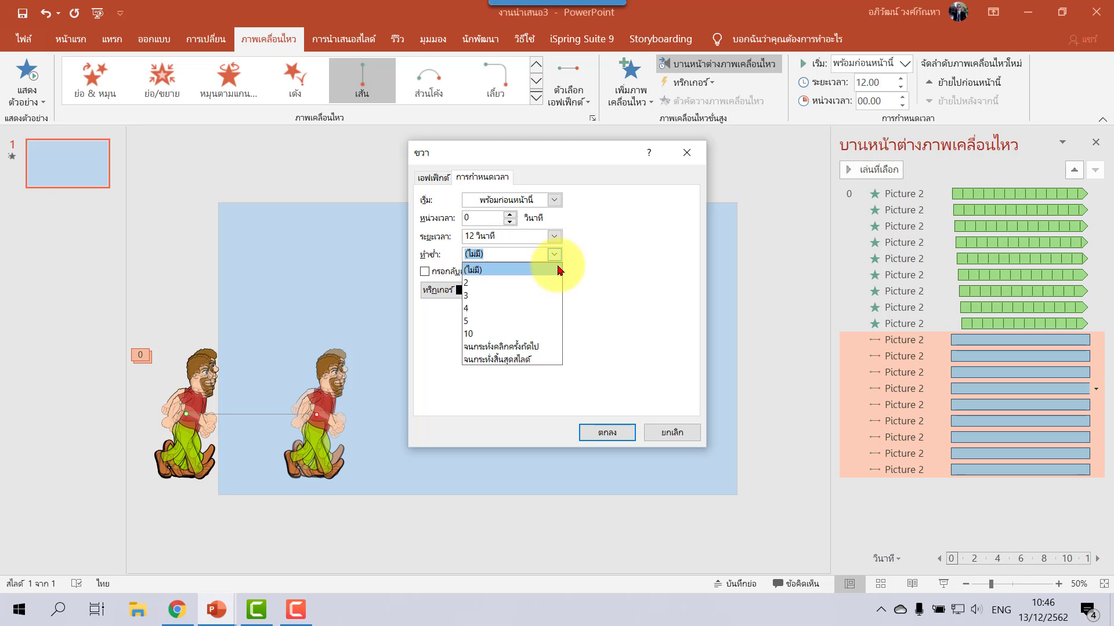
{"action": "left_click", "coordinate": [539, 360]}
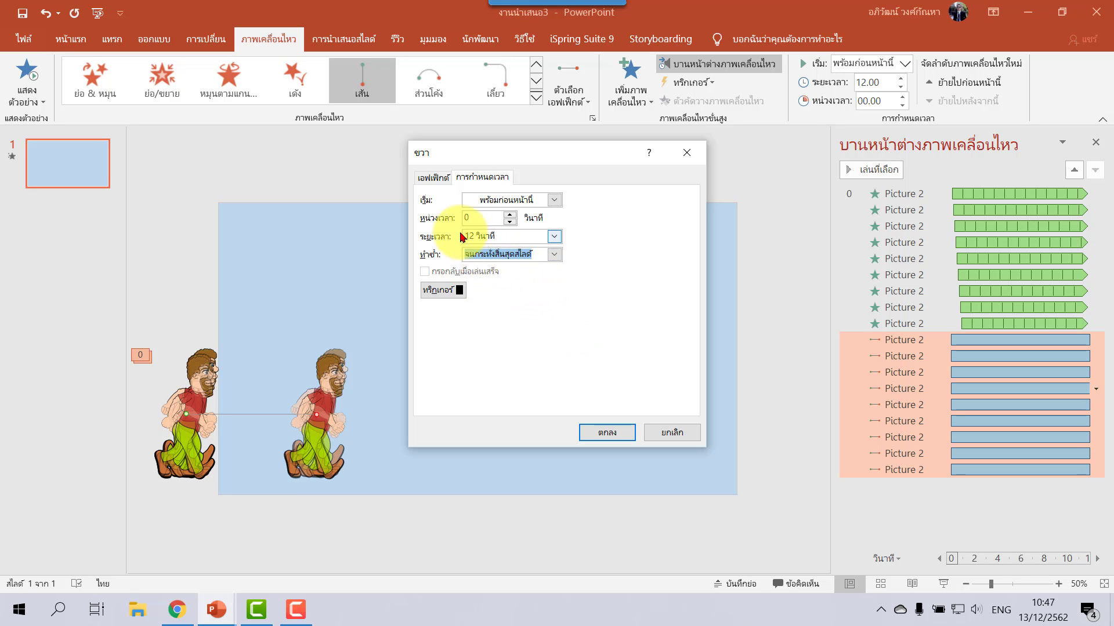
{"action": "left_click", "coordinate": [440, 180]}
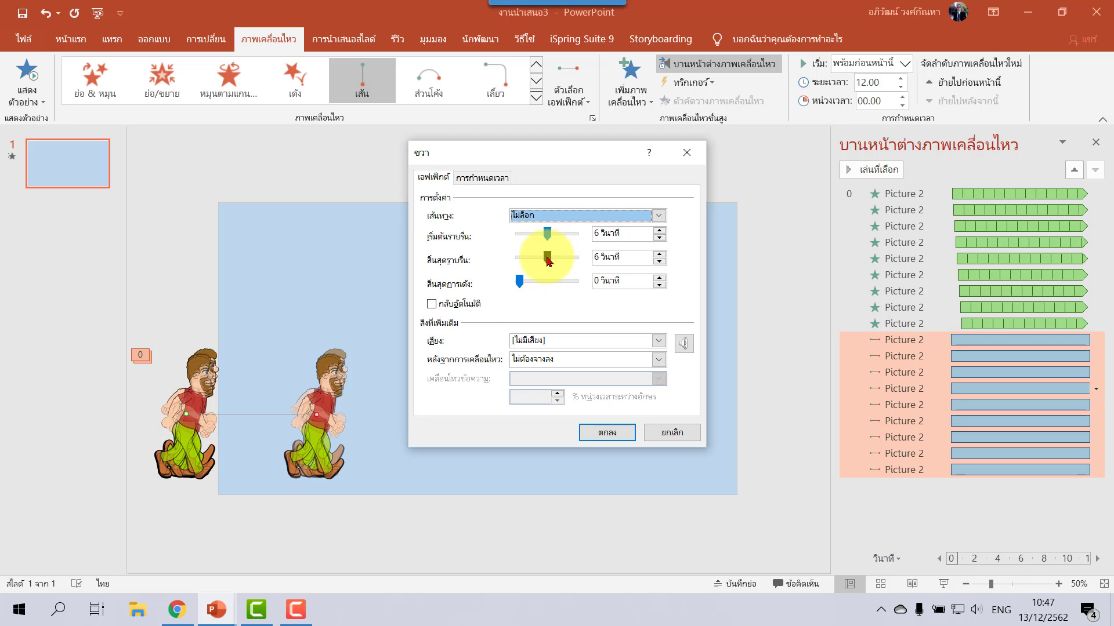
{"action": "left_click_drag", "start_coordinate": [548, 261], "coordinate": [484, 260]}
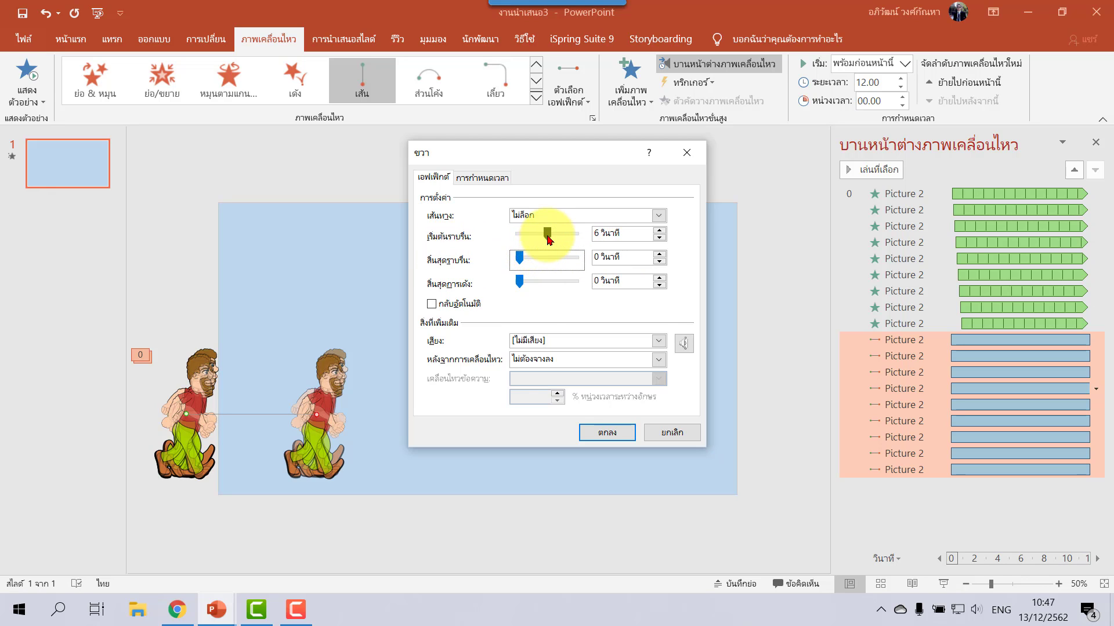
{"action": "left_click_drag", "start_coordinate": [549, 239], "coordinate": [521, 222]}
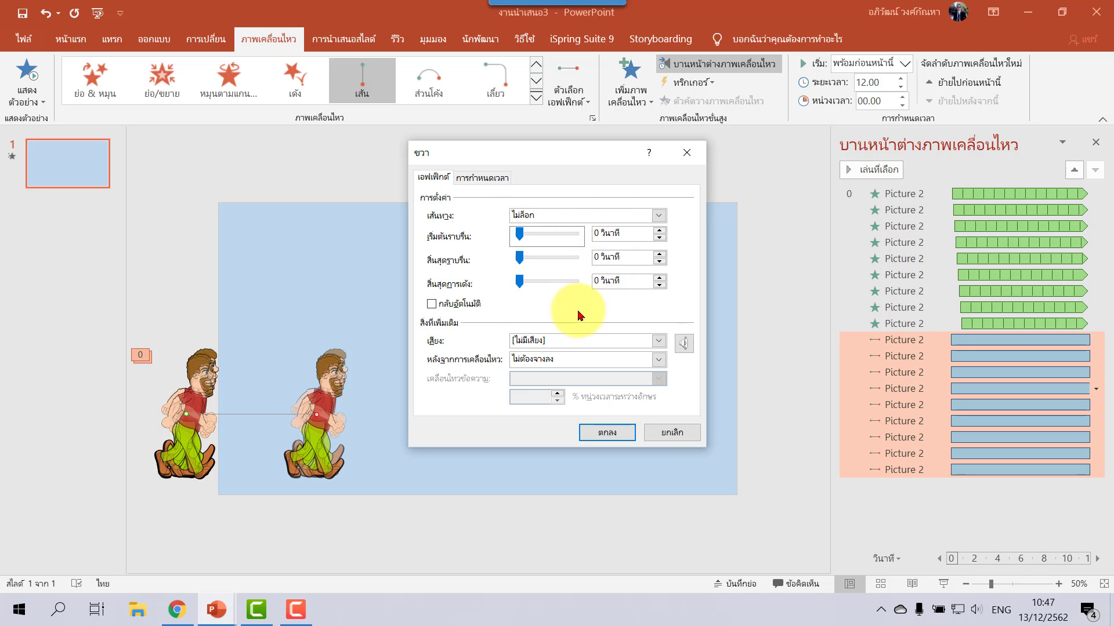
{"action": "left_click", "coordinate": [621, 436]}
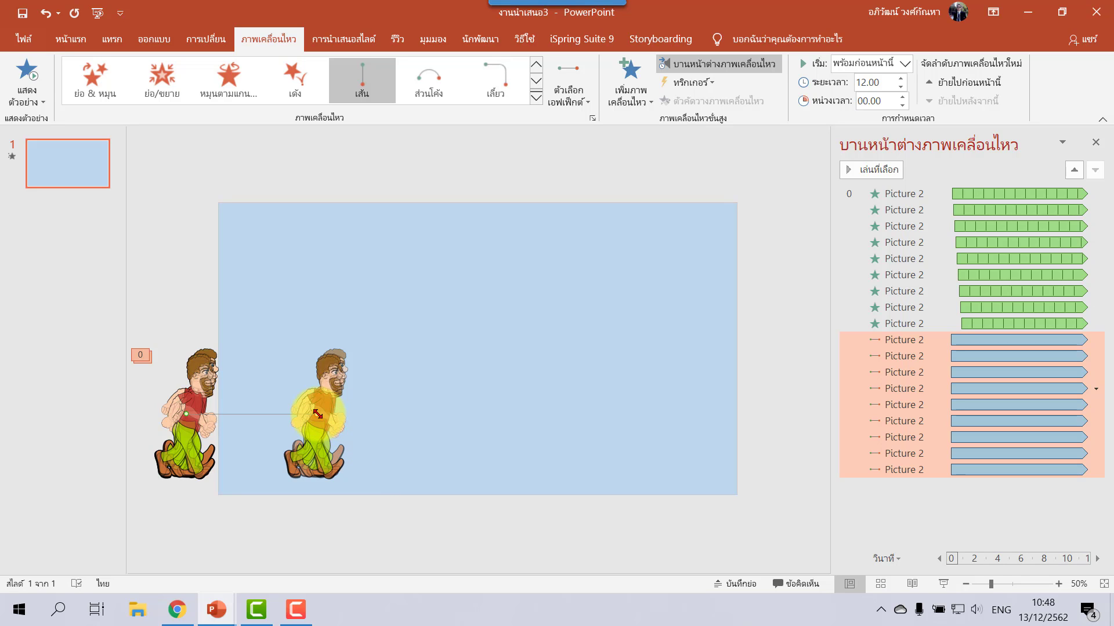
- Drag the path's red end point from the left side over to just beyond the slide's right edge
{"action": "left_click_drag", "start_coordinate": [318, 414], "coordinate": [765, 416]}
{"action": "left_click", "coordinate": [316, 454]}
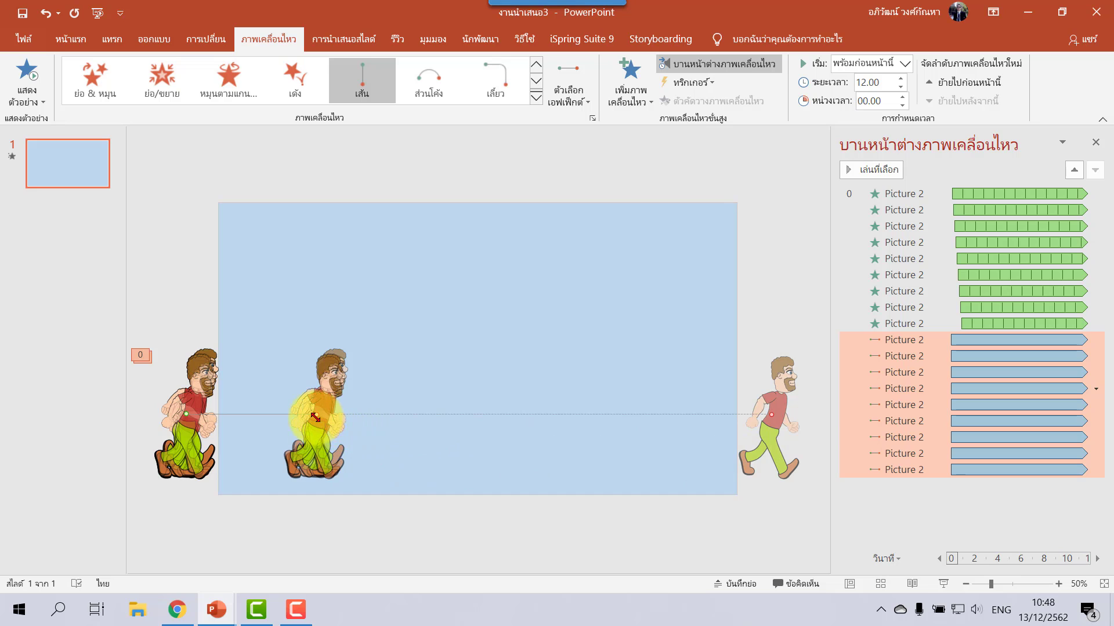
{"action": "left_click_drag", "start_coordinate": [315, 417], "coordinate": [764, 422]}
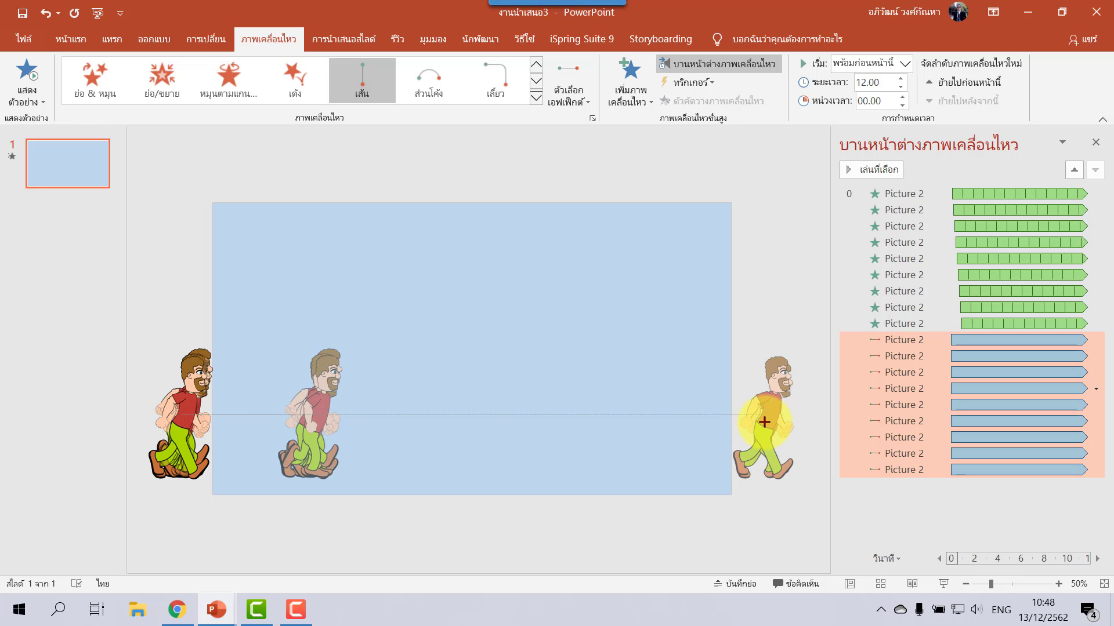
{"action": "left_click_drag", "start_coordinate": [764, 428], "coordinate": [783, 443]}
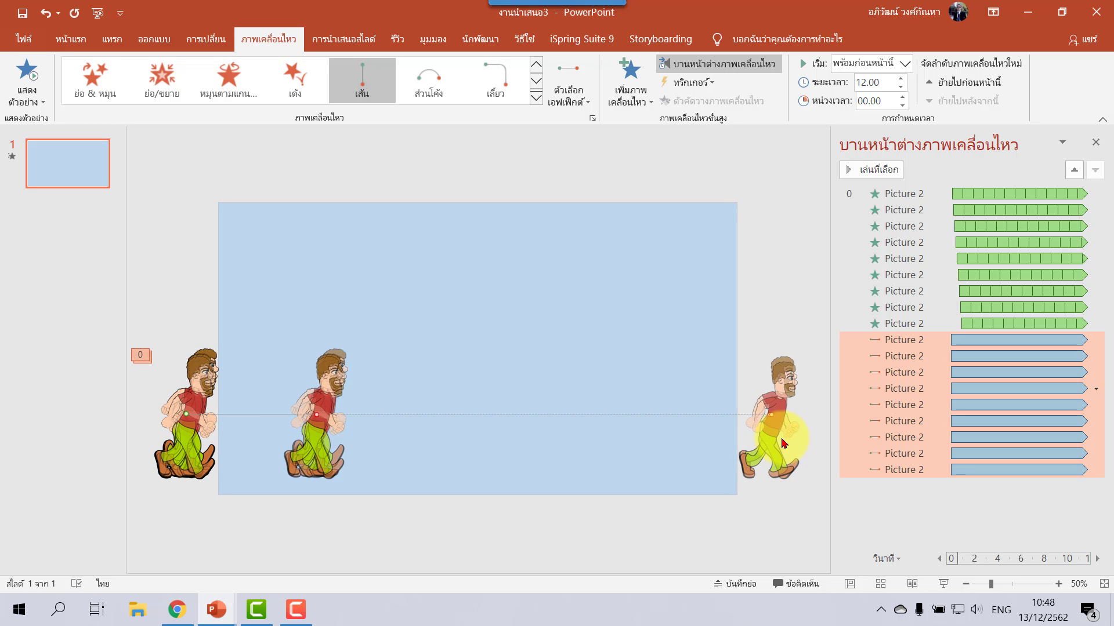
{"action": "left_click", "coordinate": [314, 423]}
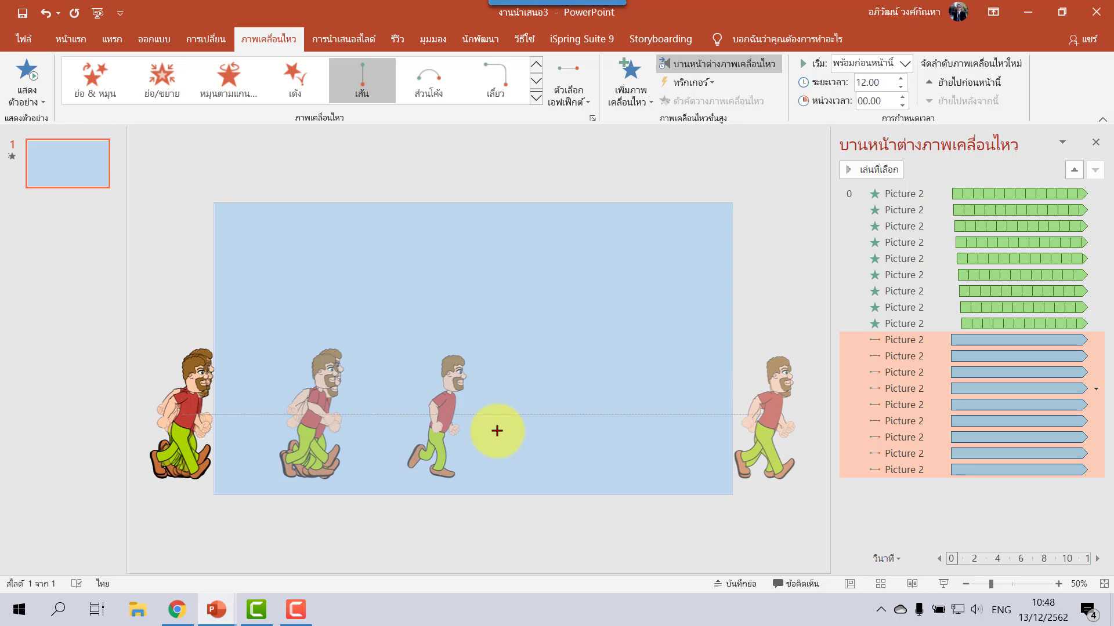
{"action": "left_click_drag", "start_coordinate": [315, 417], "coordinate": [763, 438]}
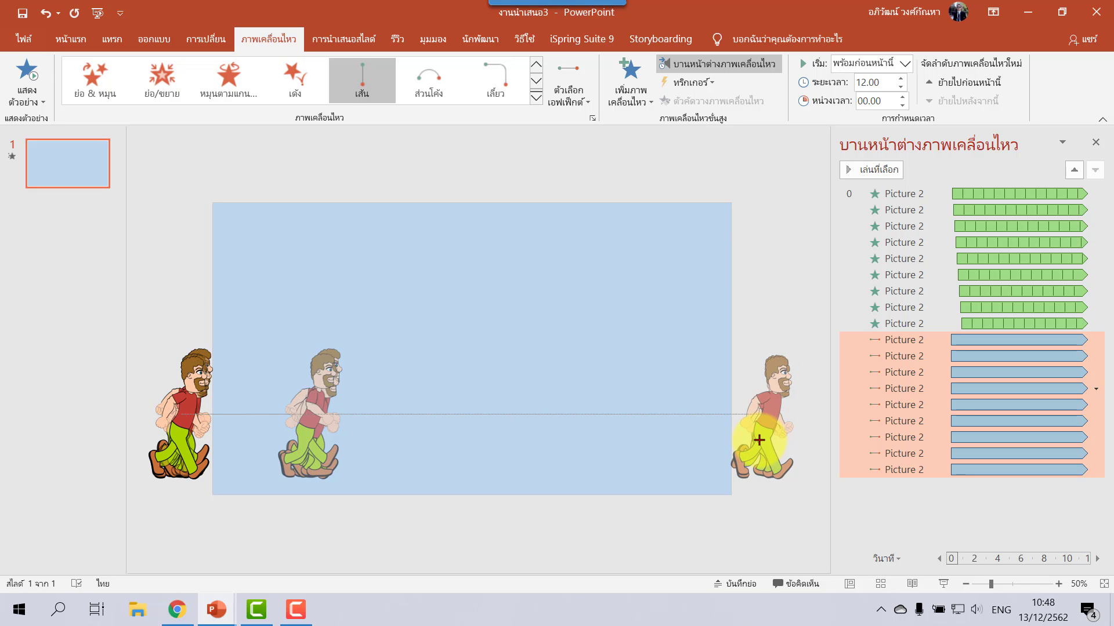
{"action": "left_click", "coordinate": [317, 420]}
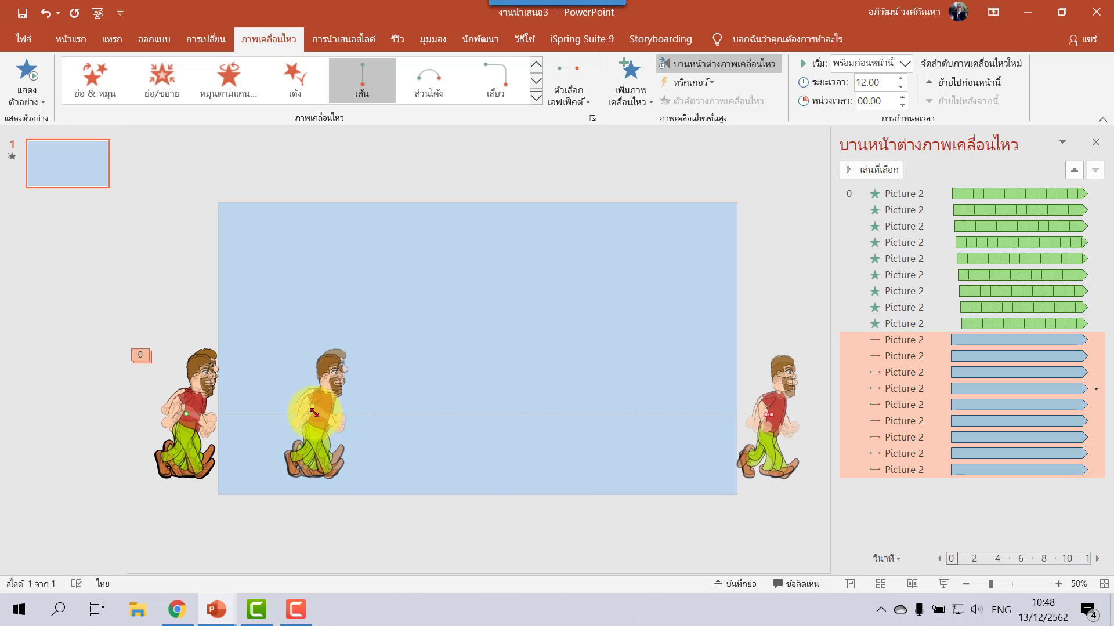
{"action": "left_click_drag", "start_coordinate": [313, 414], "coordinate": [764, 436]}
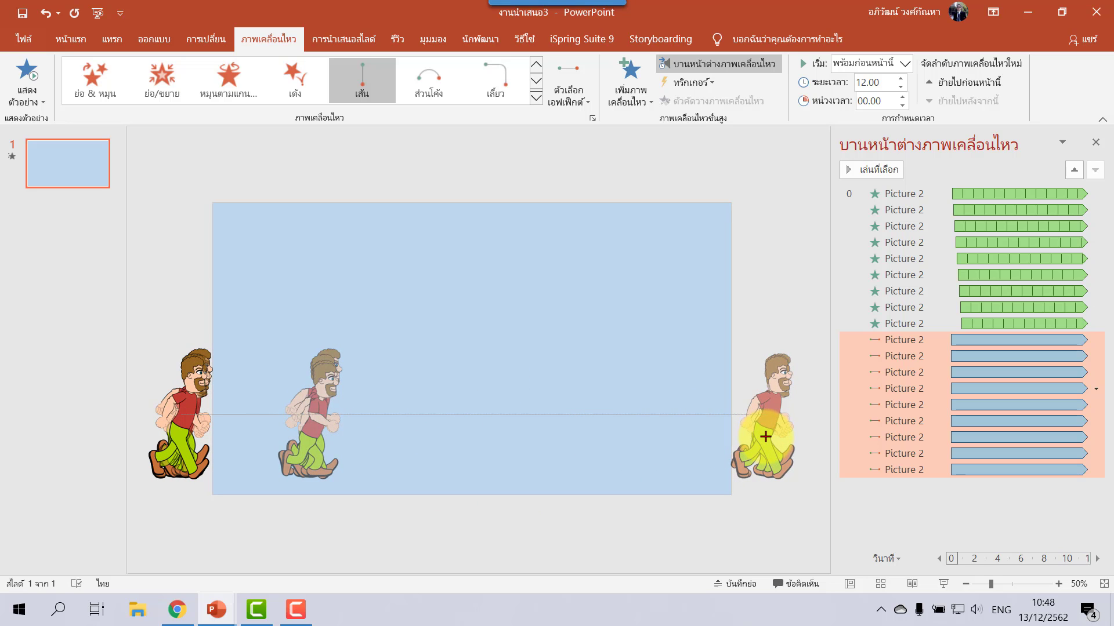
{"action": "left_click", "coordinate": [318, 420]}
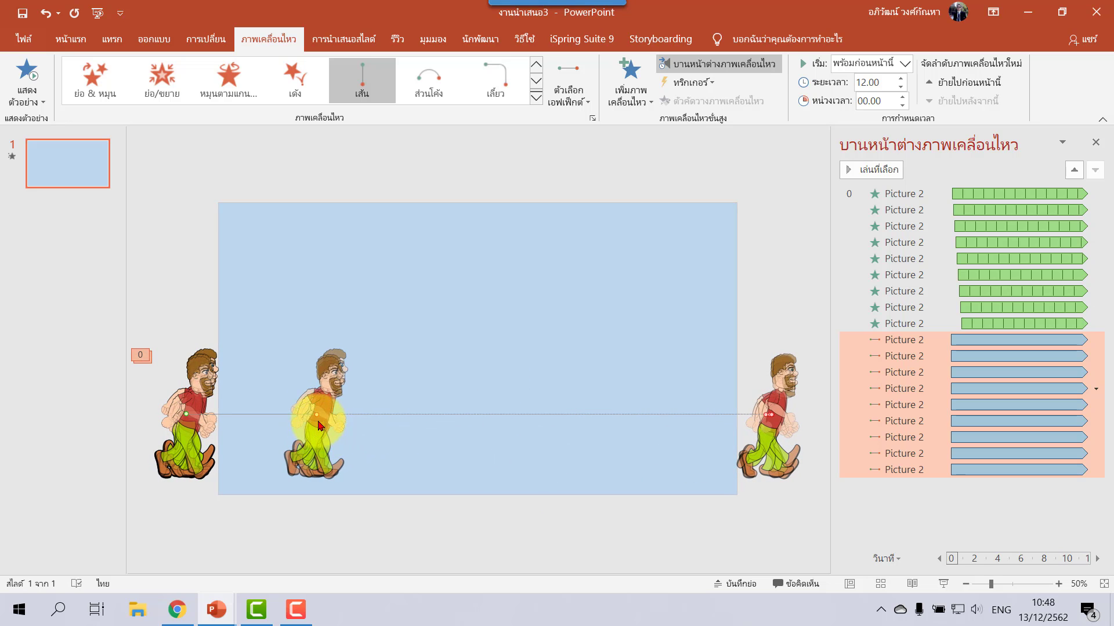
{"action": "left_click_drag", "start_coordinate": [317, 416], "coordinate": [766, 429]}
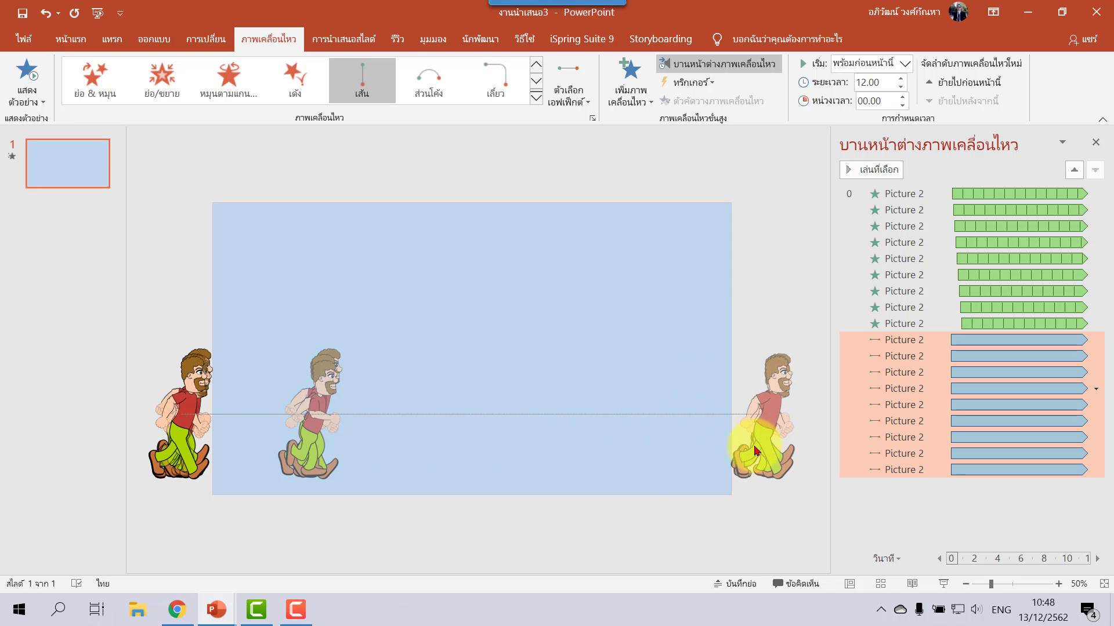
{"action": "left_click", "coordinate": [317, 428]}
{"action": "left_click_drag", "start_coordinate": [317, 422], "coordinate": [762, 419]}
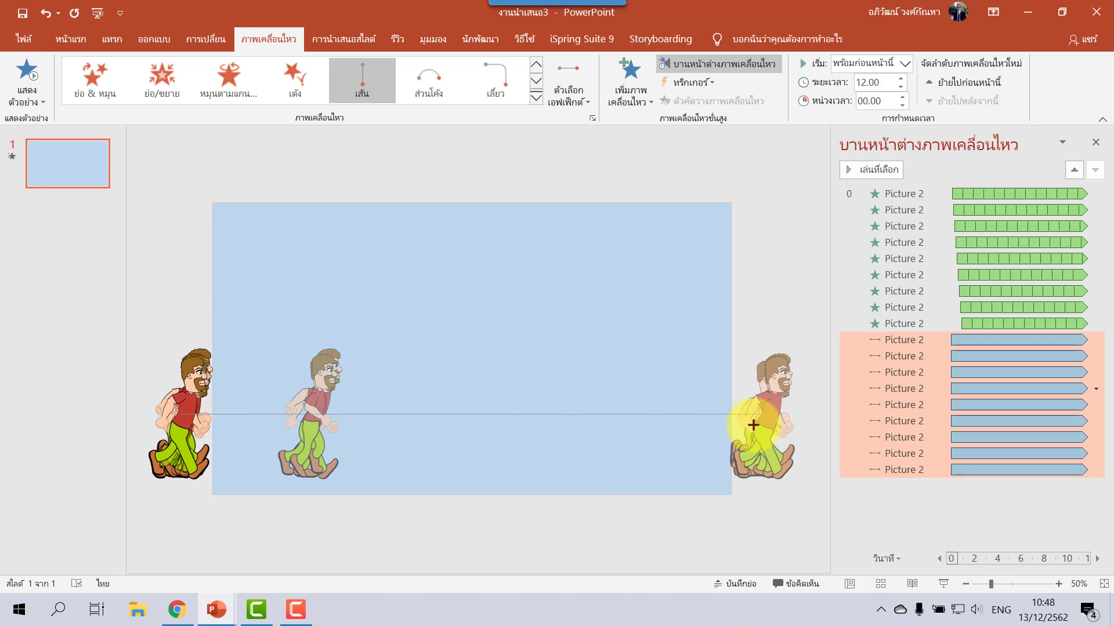
{"action": "left_click", "coordinate": [318, 422]}
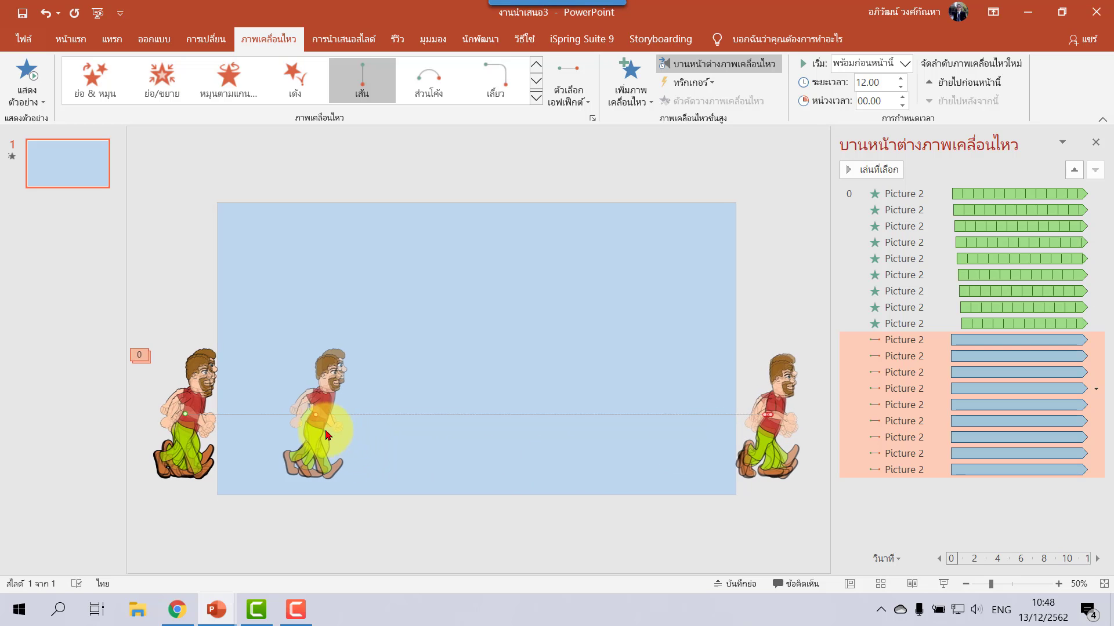
{"action": "left_click_drag", "start_coordinate": [310, 400], "coordinate": [764, 433]}
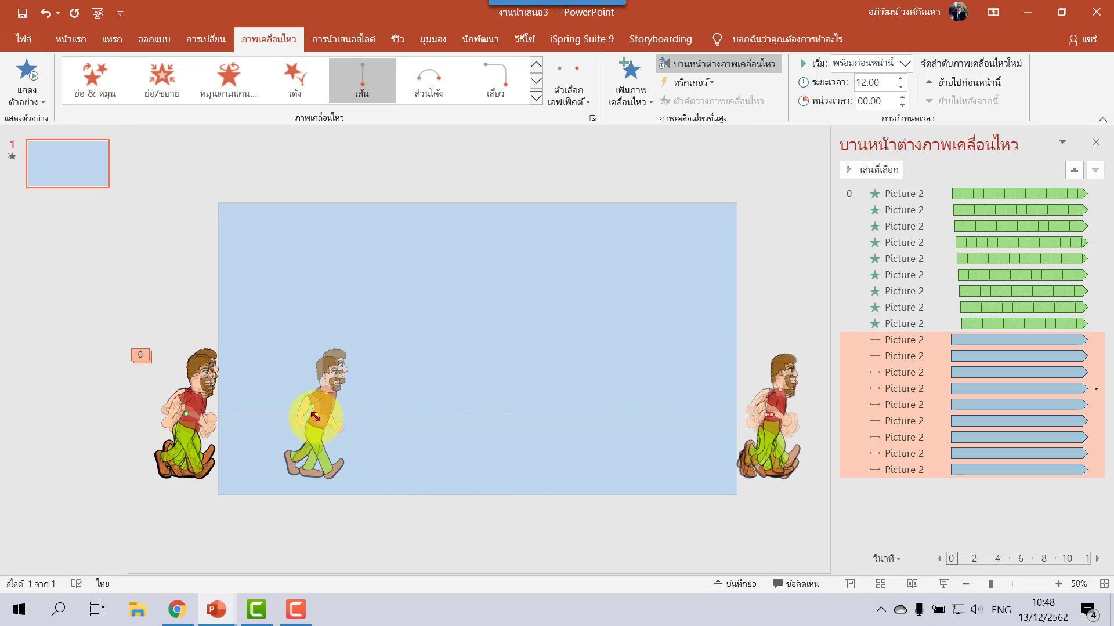
{"action": "left_click_drag", "start_coordinate": [315, 416], "coordinate": [766, 415]}
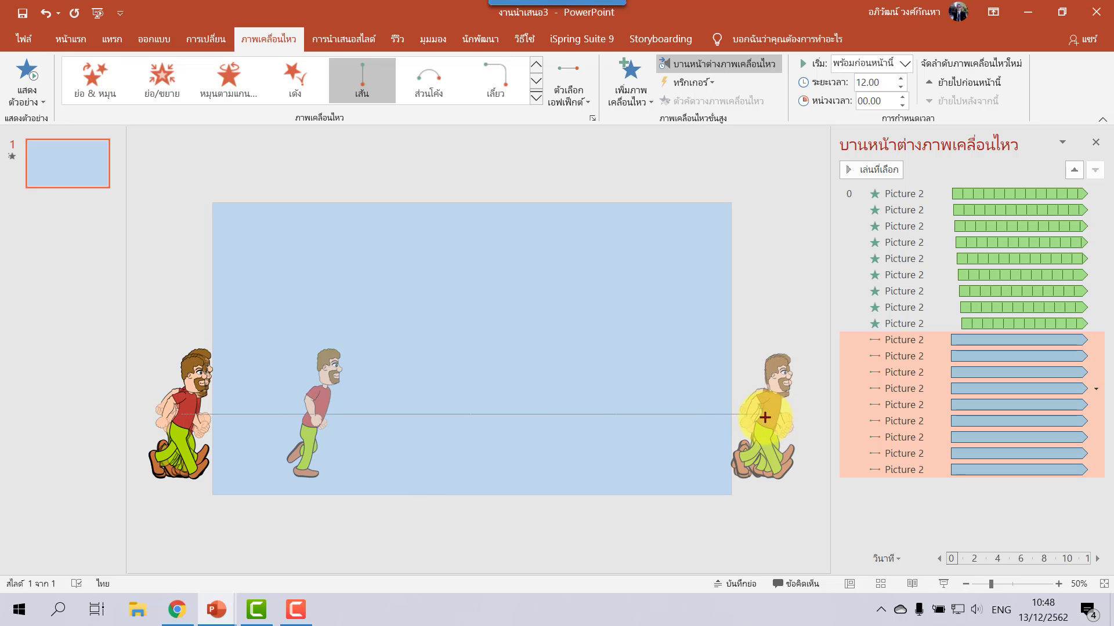
{"action": "left_click_drag", "start_coordinate": [764, 417], "coordinate": [766, 418]}
{"action": "left_click_drag", "start_coordinate": [316, 424], "coordinate": [763, 422]}
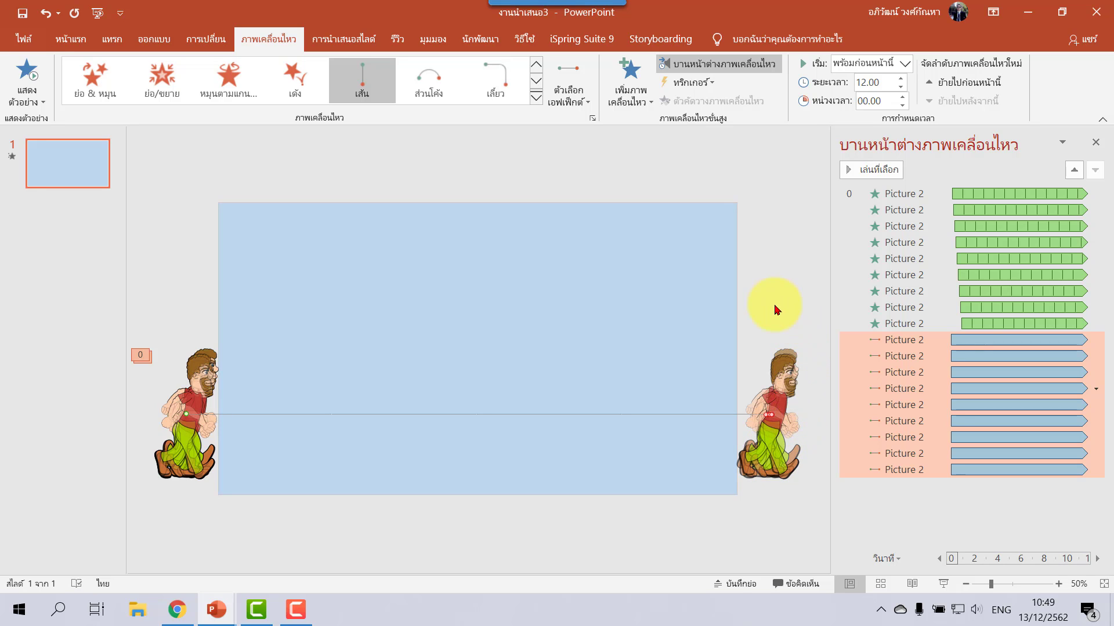
{"action": "left_click", "coordinate": [944, 583]}
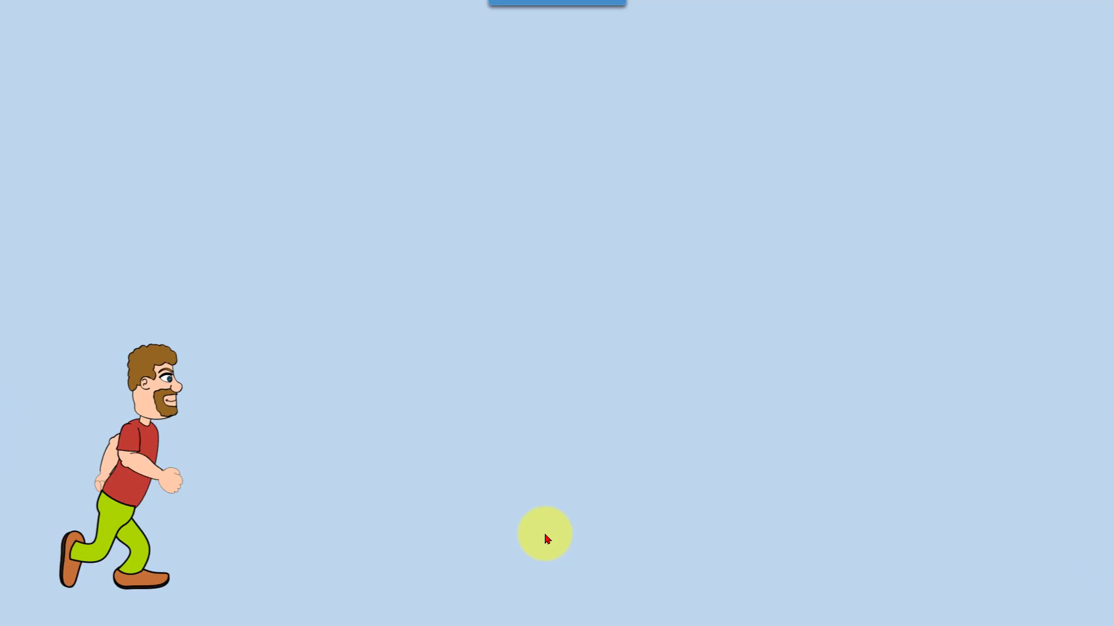
{"action": "key", "text": "Escape"}
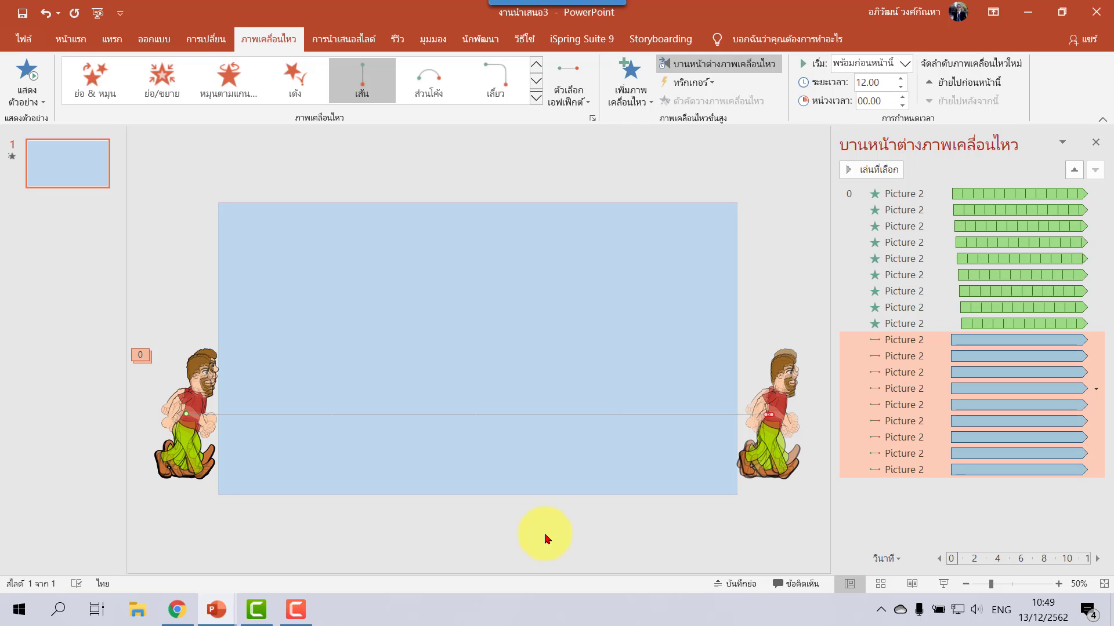